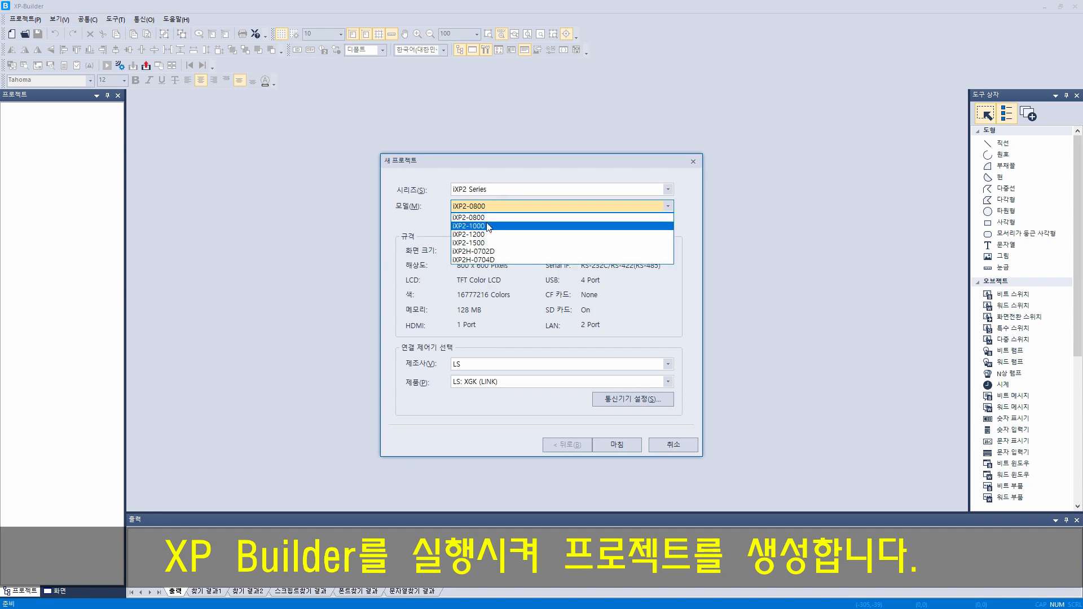
Create a new project for model iXP2-1500 and enable the PLC simulator option (PLC 시뮬레이터 이용) for its LS: XGK (LINK) controller
{"action": "left_click", "coordinate": [524, 244]}
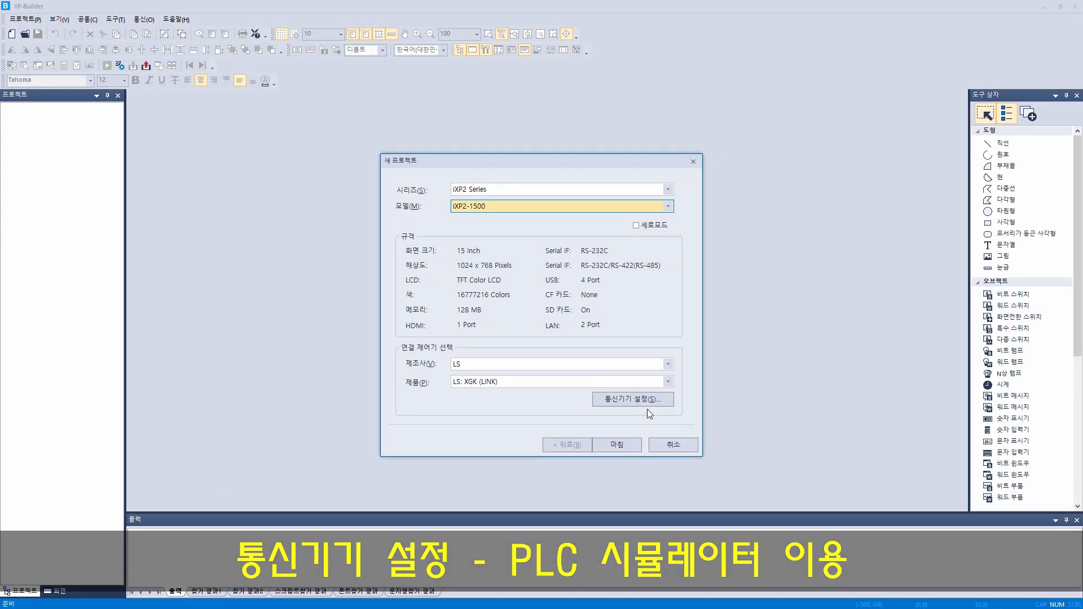
{"action": "left_click", "coordinate": [643, 396]}
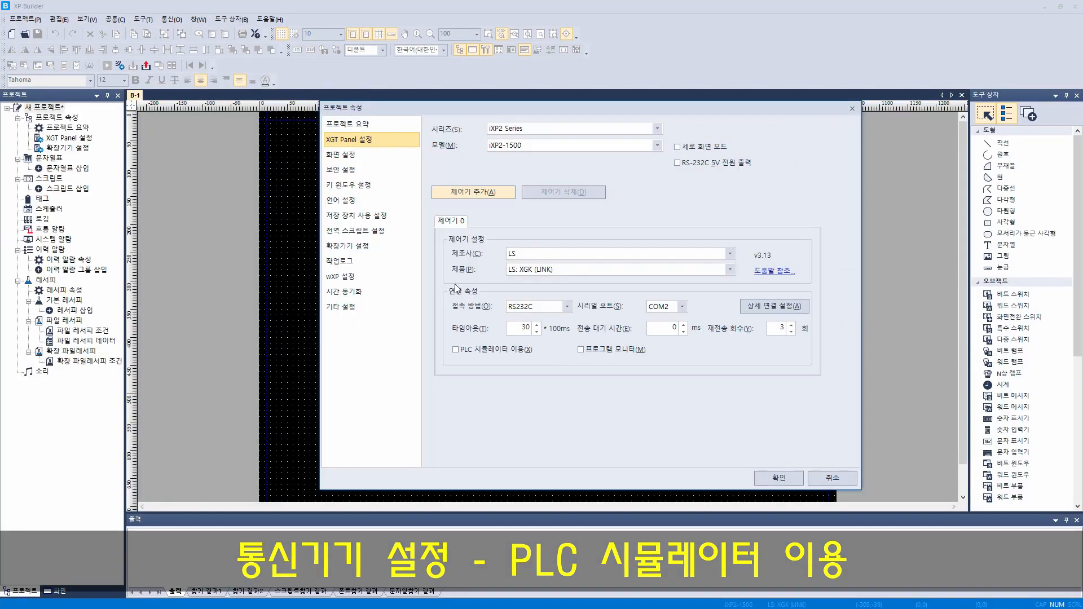
{"action": "left_click", "coordinate": [489, 354]}
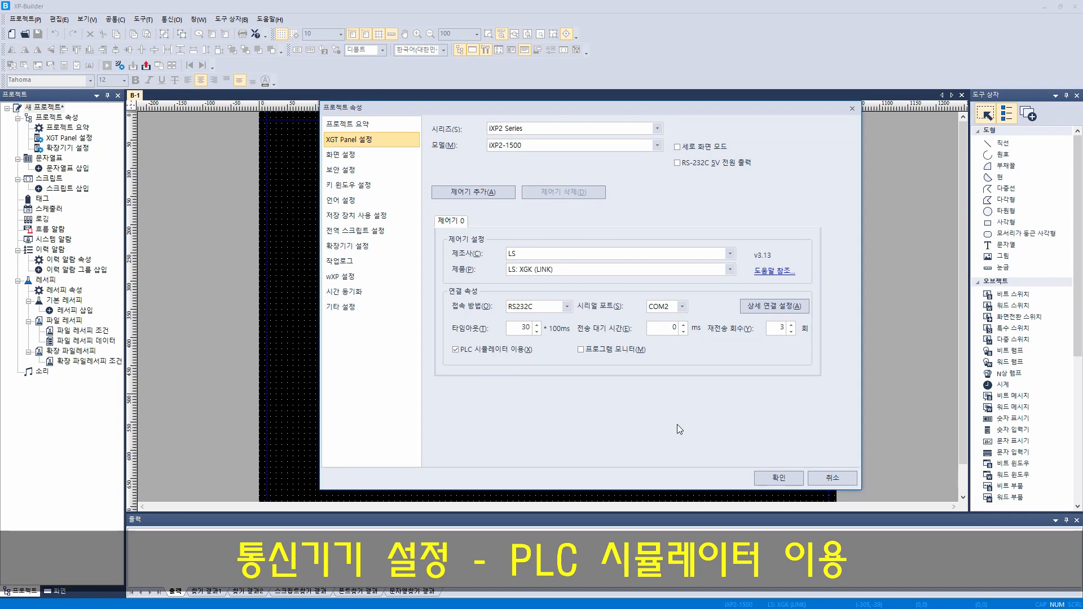
{"action": "left_click", "coordinate": [795, 480]}
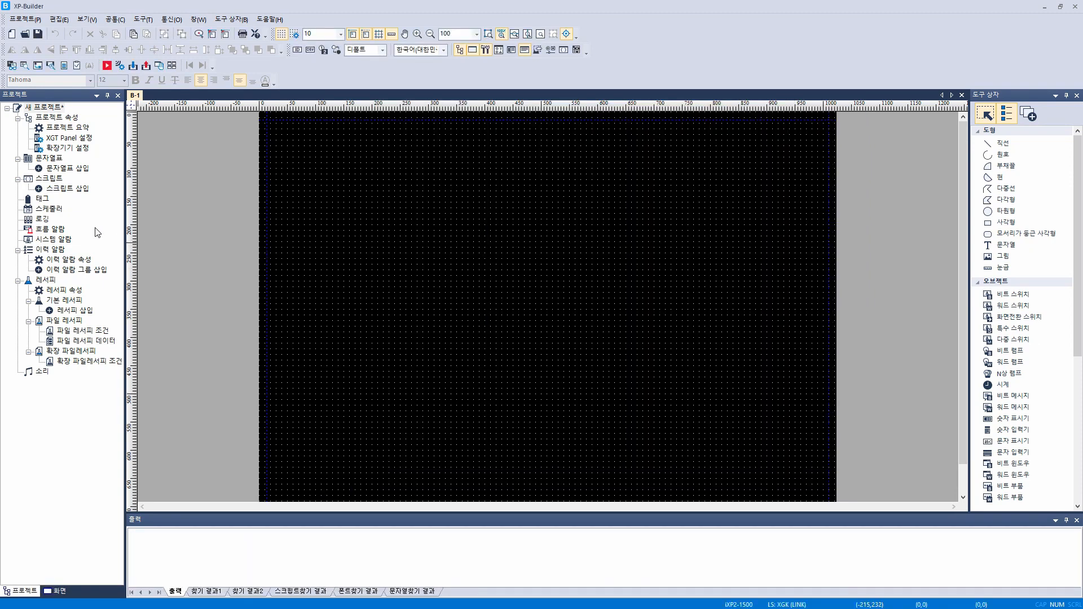
Insert a new string table in the project and name it 이력알람문자열
{"action": "left_click", "coordinate": [42, 169]}
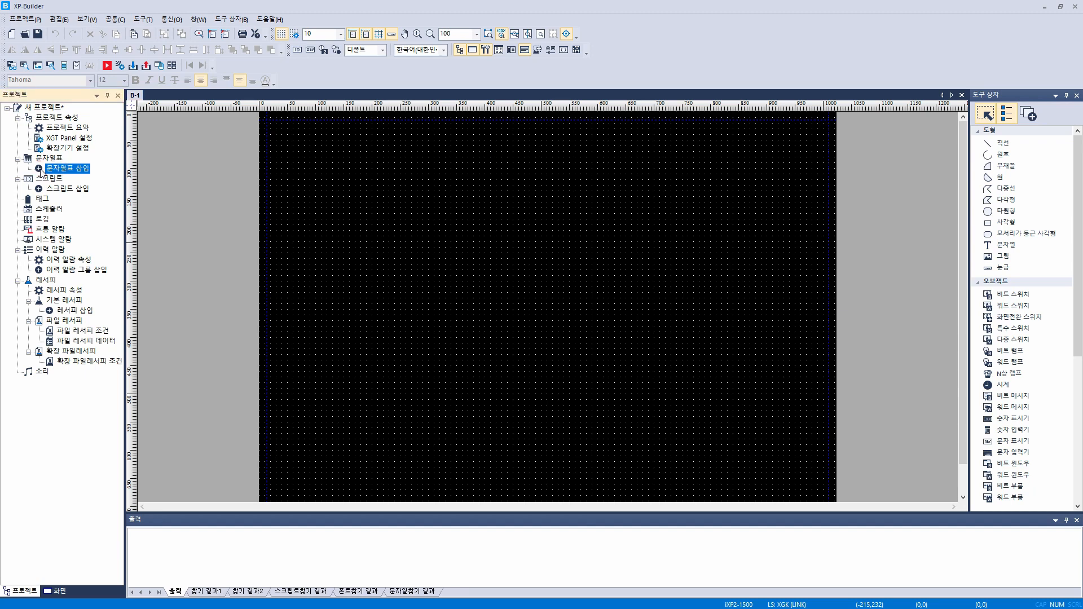
{"action": "double_click", "coordinate": [56, 172]}
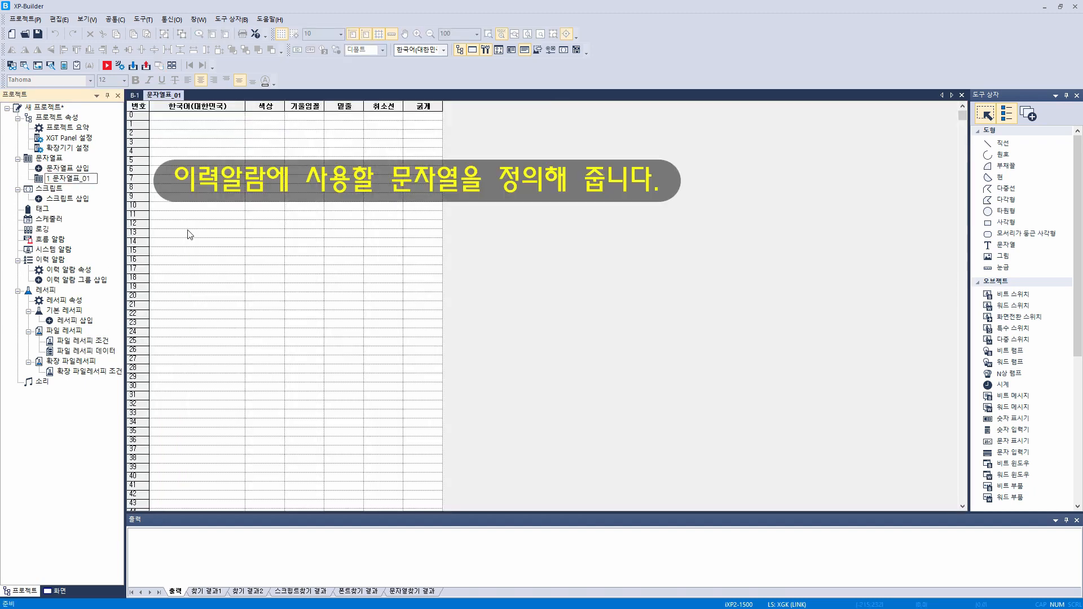
{"action": "type", "text": "d"}
{"action": "key", "text": "BackSpace"}
{"action": "key", "text": "Delete"}
{"action": "key", "text": "Delete"}
{"action": "key", "text": "Delete"}
{"action": "key", "text": "Delete"}
{"action": "key", "text": "Delete"}
{"action": "key", "text": "Delete"}
{"action": "type", "text": "이력알람문자열"}
{"action": "key", "text": "Return"}
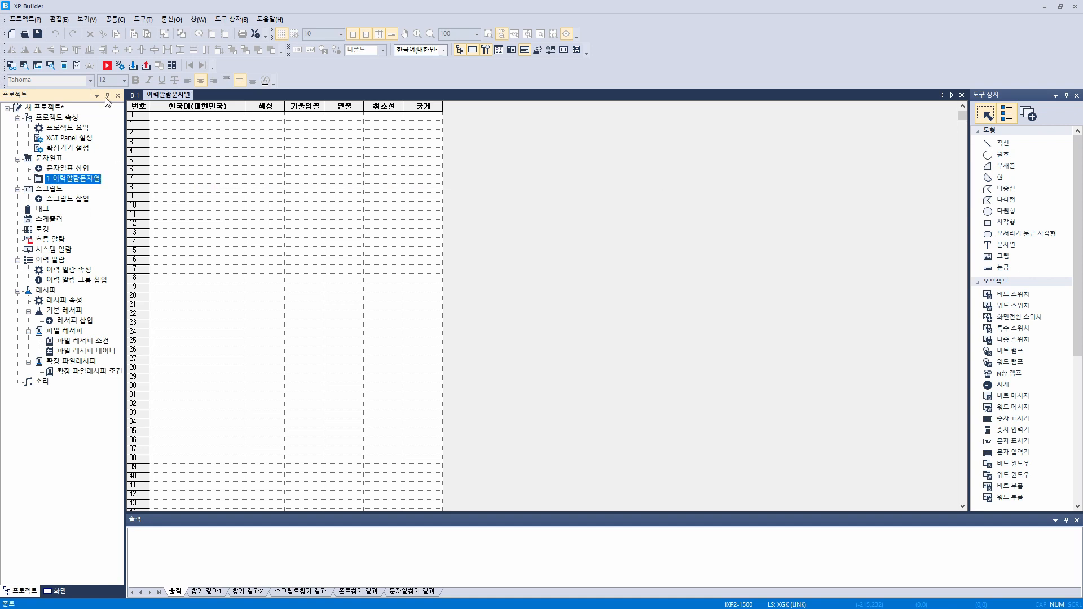
Enter 알람 1 발생 as string 0 and auto-fill the series through 알람 5 발생 in string 4
{"action": "left_click", "coordinate": [170, 117]}
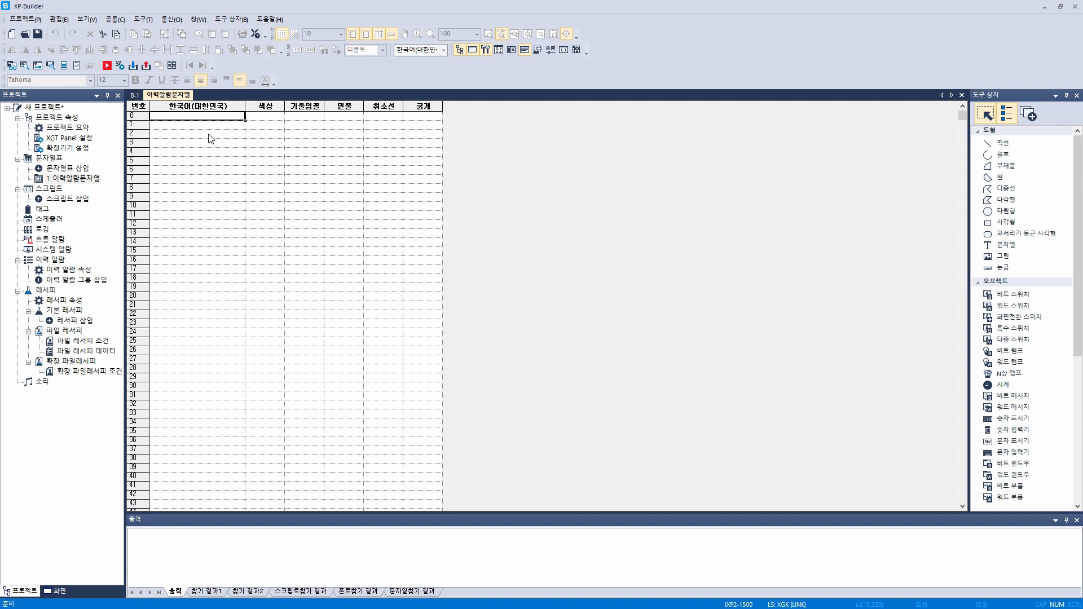
{"action": "type", "text": "알ㄹ"}
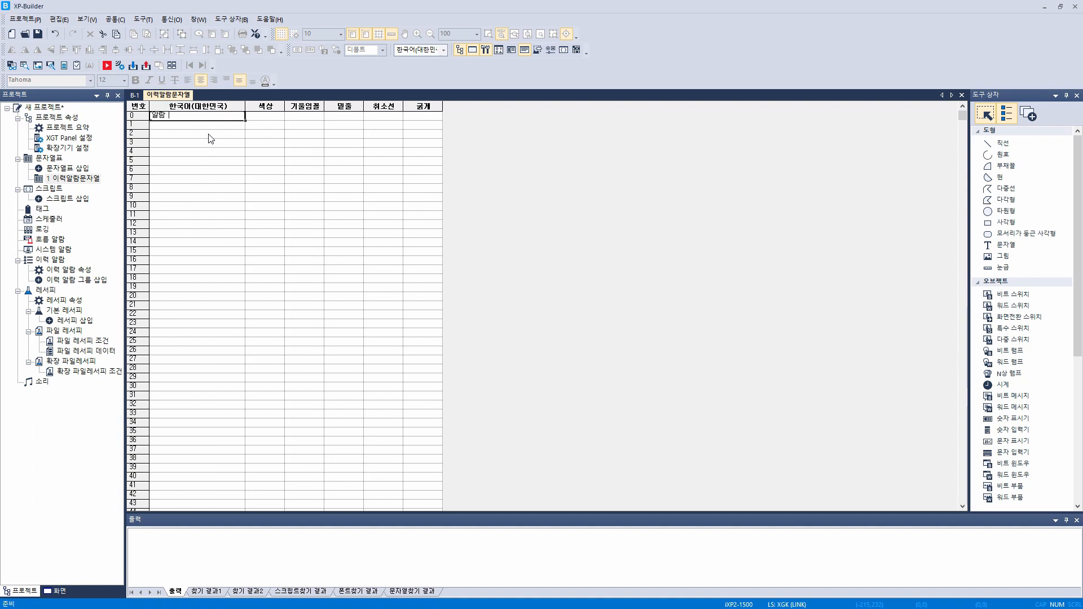
{"action": "type", "text": "람 1 ㅂ발생"}
{"action": "key", "text": "Return"}
{"action": "left_click", "coordinate": [224, 116]}
{"action": "left_click_drag", "start_coordinate": [244, 120], "coordinate": [245, 153]}
{"action": "left_click", "coordinate": [229, 177]}
Set the color (색상) of string 0 to blue
{"action": "left_click", "coordinate": [329, 144]}
{"action": "left_click", "coordinate": [219, 115]}
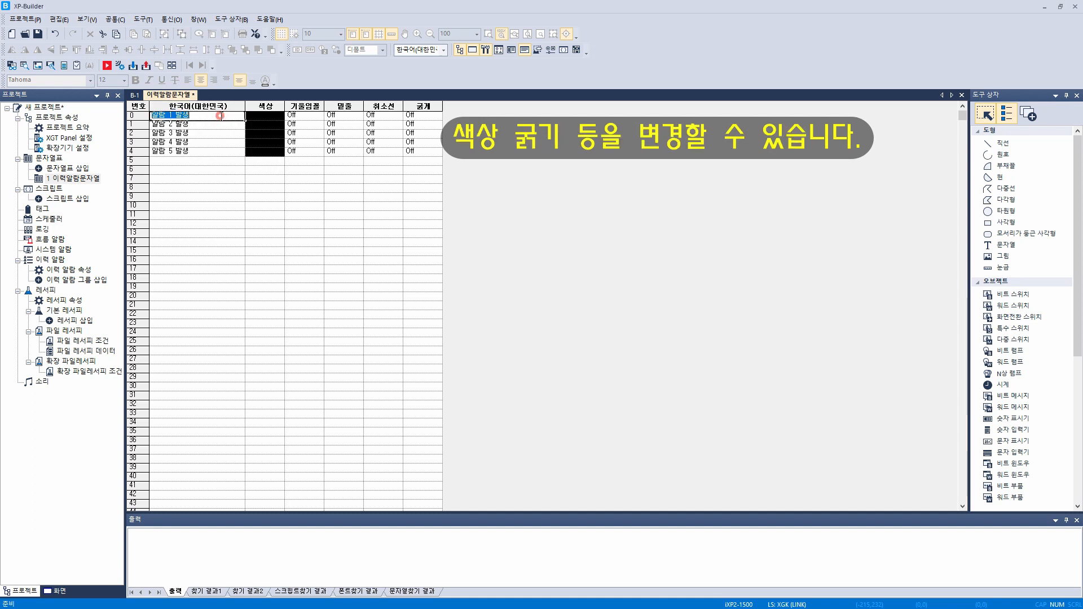
{"action": "left_click", "coordinate": [228, 153]}
{"action": "left_click", "coordinate": [279, 119]}
{"action": "left_click", "coordinate": [319, 139]}
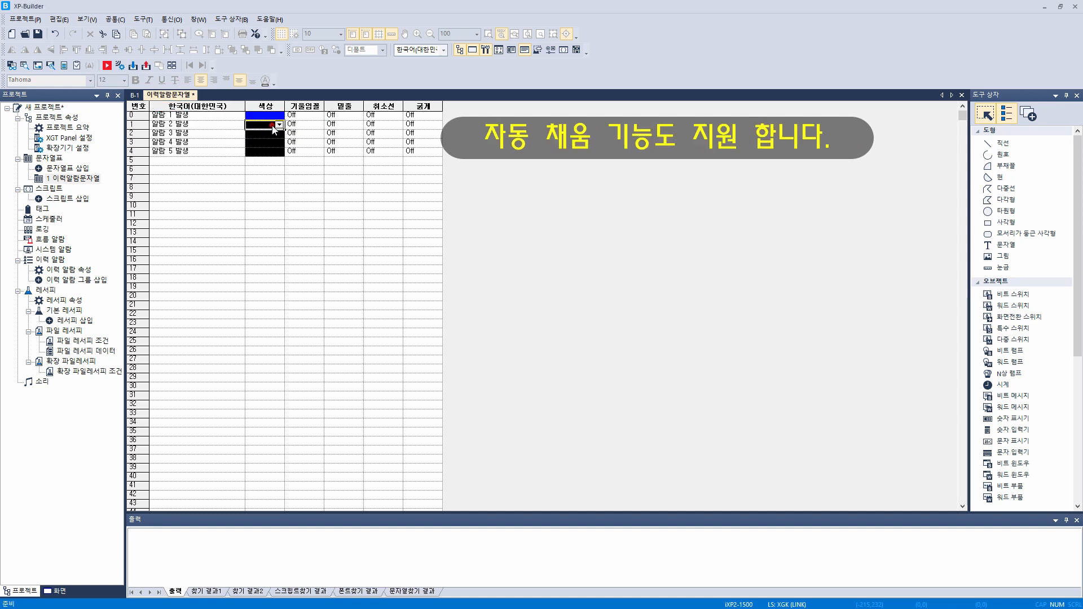
{"action": "mouse_move", "coordinate": [284, 120]}
{"action": "left_mouse_down"}
{"action": "mouse_move", "coordinate": [286, 150]}
{"action": "mouse_move", "coordinate": [283, 121]}
{"action": "left_mouse_up"}
Set bold (굵게) to On for string 0 and copy its color and bold settings down to string 4
{"action": "left_click", "coordinate": [436, 116]}
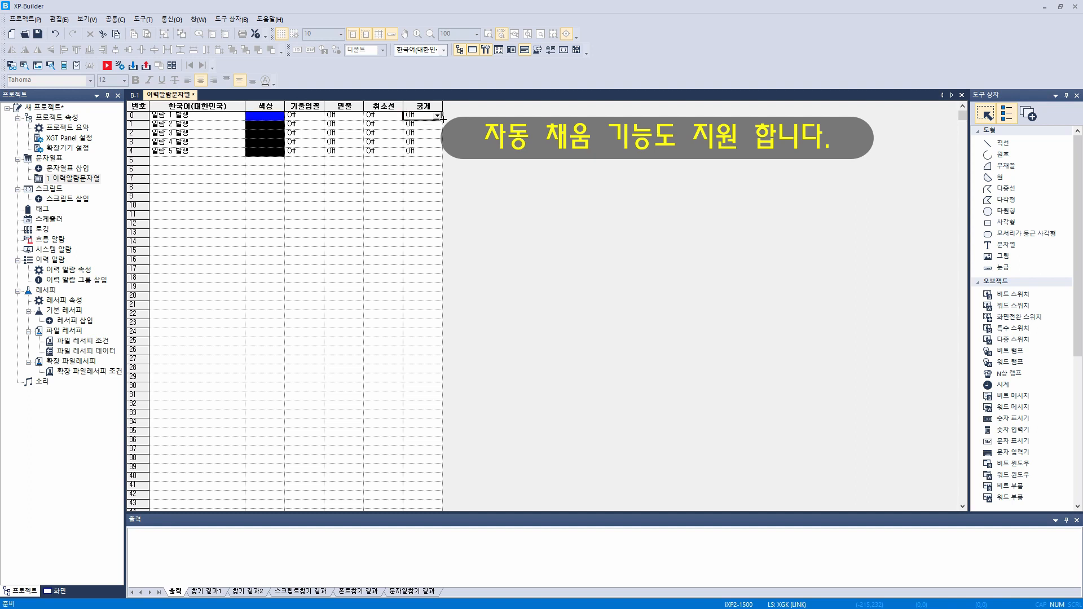
{"action": "left_click", "coordinate": [437, 116]}
{"action": "left_click", "coordinate": [419, 125]}
{"action": "left_click", "coordinate": [308, 134]}
{"action": "left_click_drag", "start_coordinate": [209, 116], "coordinate": [442, 154]}
{"action": "left_click", "coordinate": [386, 197]}
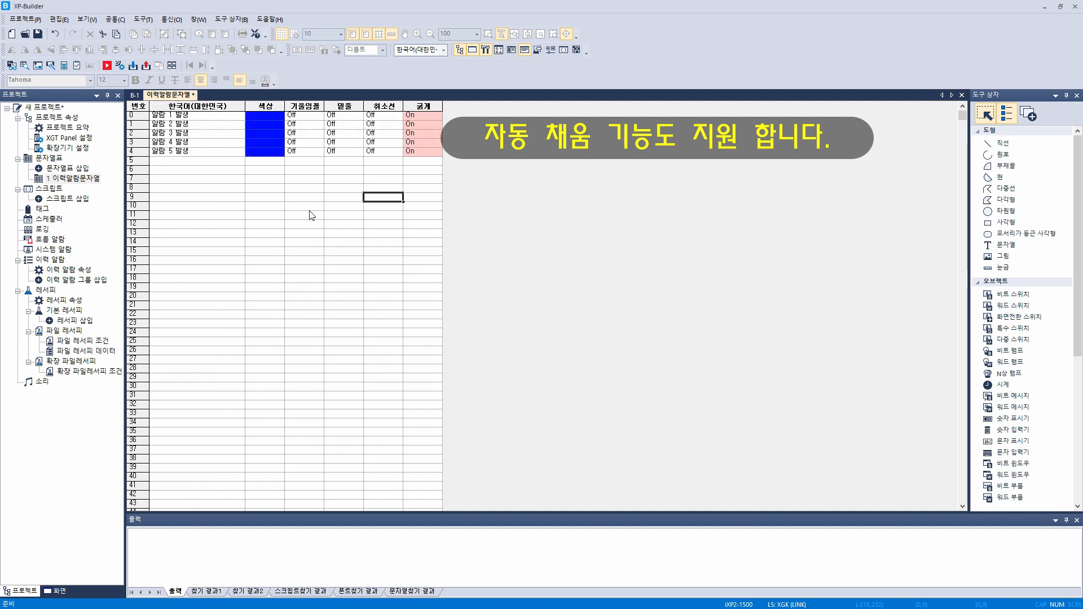
Insert a history alarm group and add an alarm list (알람 목록) beneath it
{"action": "double_click", "coordinate": [60, 281]}
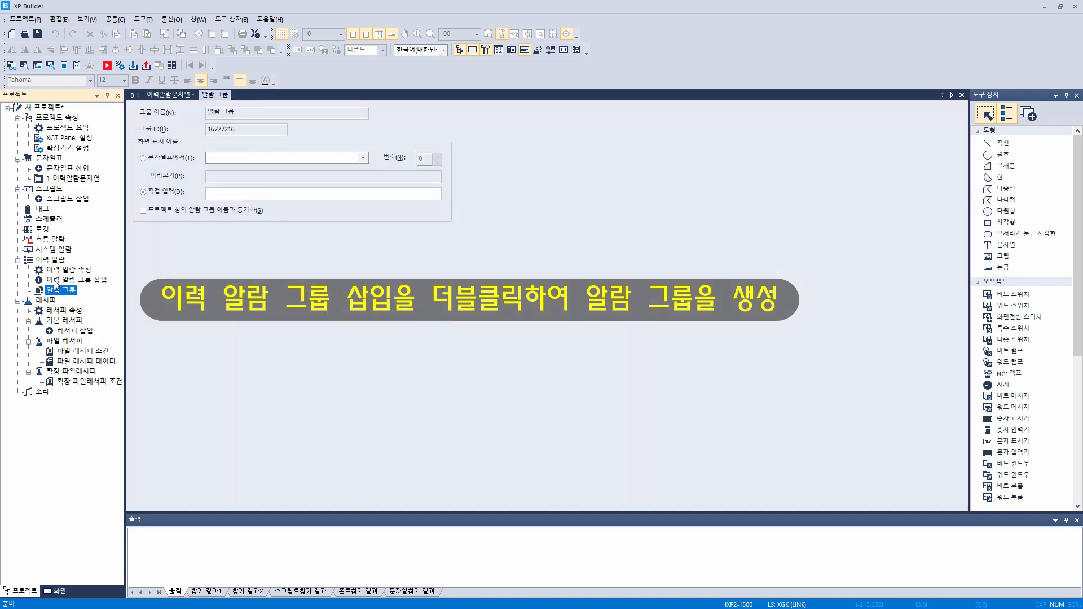
{"action": "right_click", "coordinate": [60, 290]}
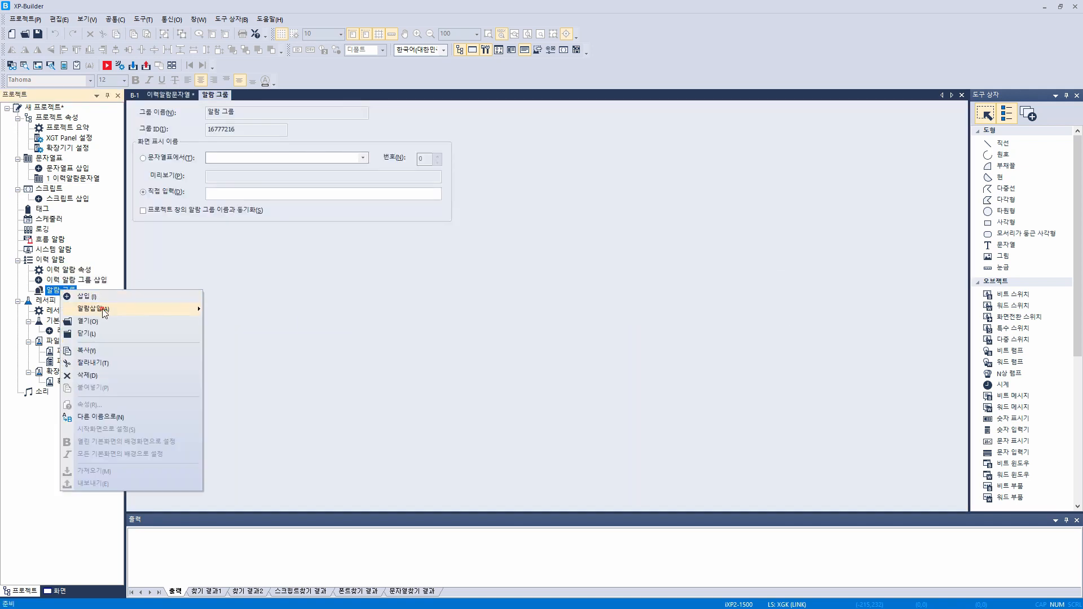
{"action": "mouse_move", "coordinate": [102, 309]}
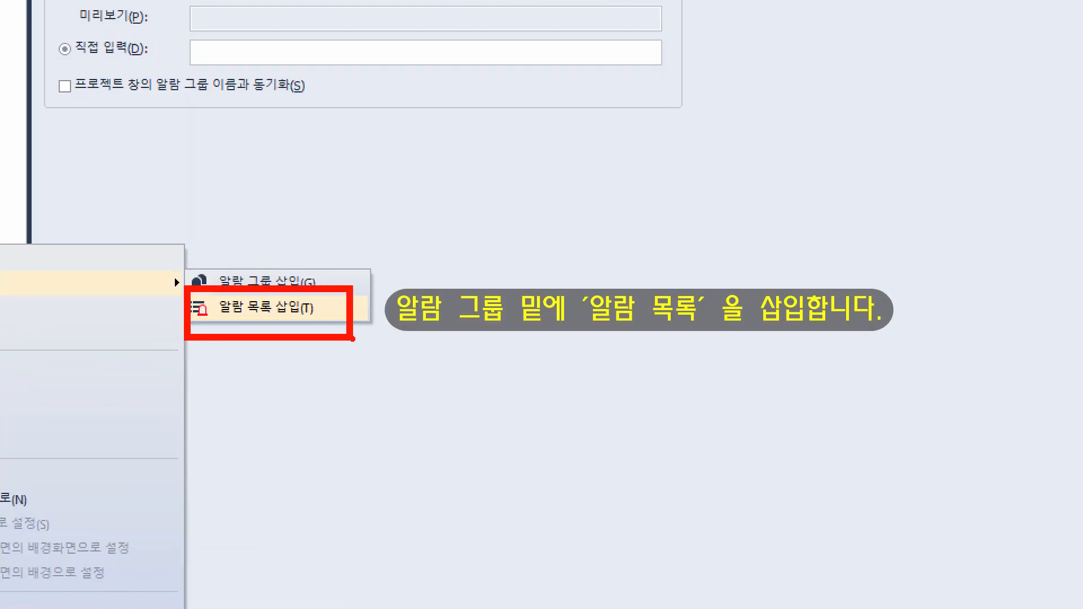
{"action": "left_click", "coordinate": [265, 307]}
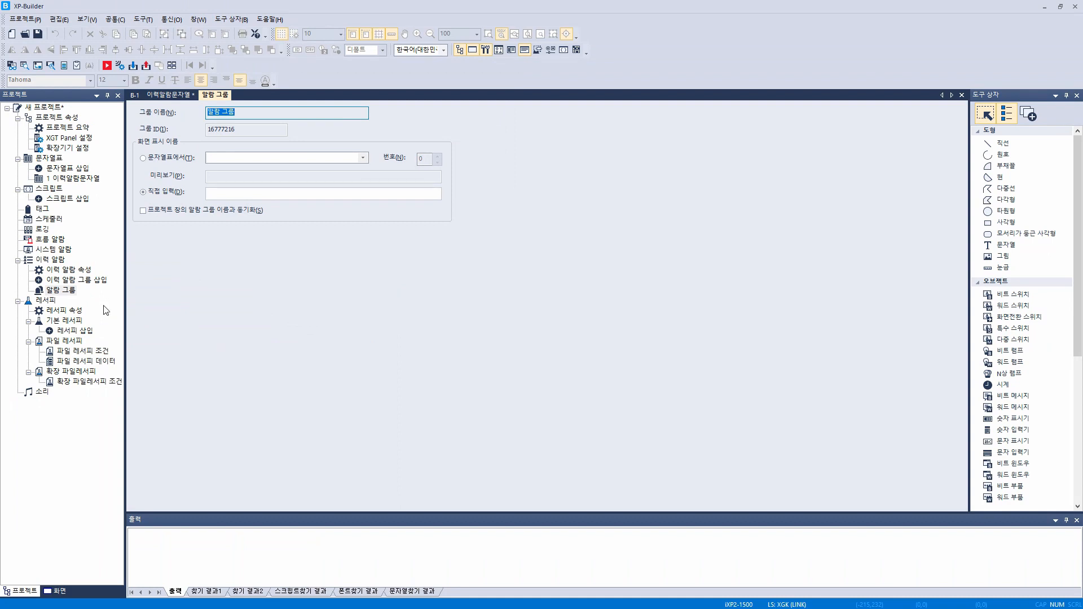
{"action": "right_click", "coordinate": [64, 293]}
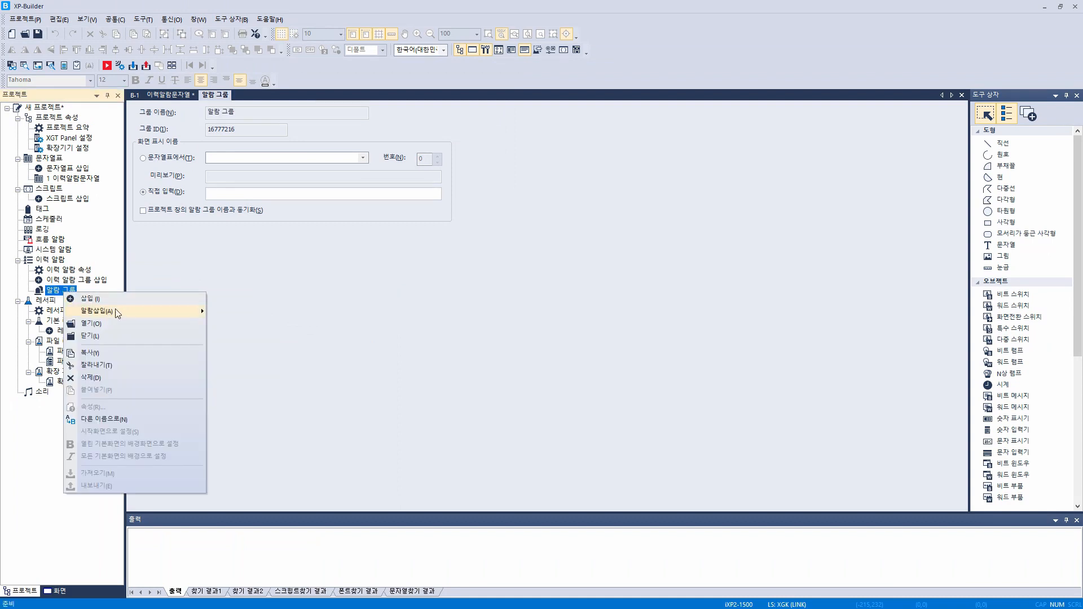
{"action": "mouse_move", "coordinate": [133, 313]}
{"action": "left_click", "coordinate": [241, 325]}
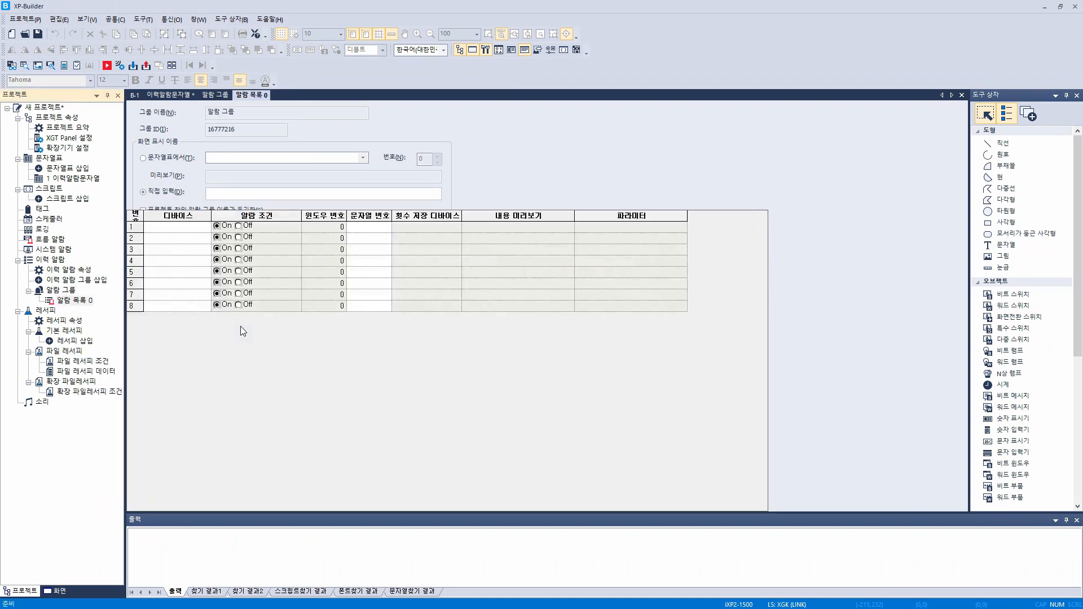
Set the alarm list's data type to 비트 (bit) and its number of alarms to 5
{"action": "left_click", "coordinate": [231, 113]}
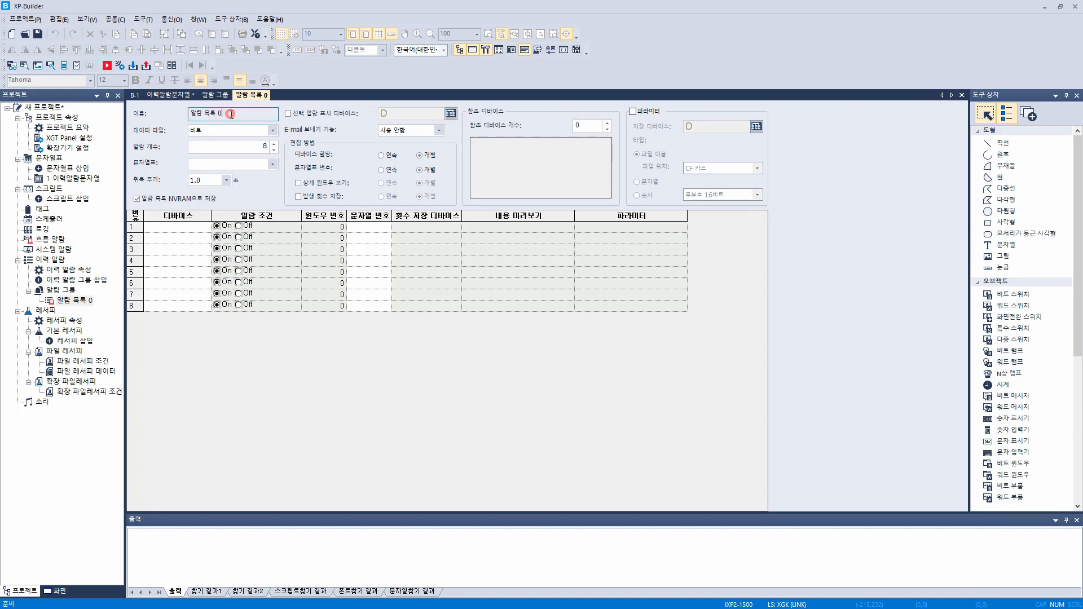
{"action": "left_click", "coordinate": [226, 134]}
{"action": "left_click", "coordinate": [224, 131]}
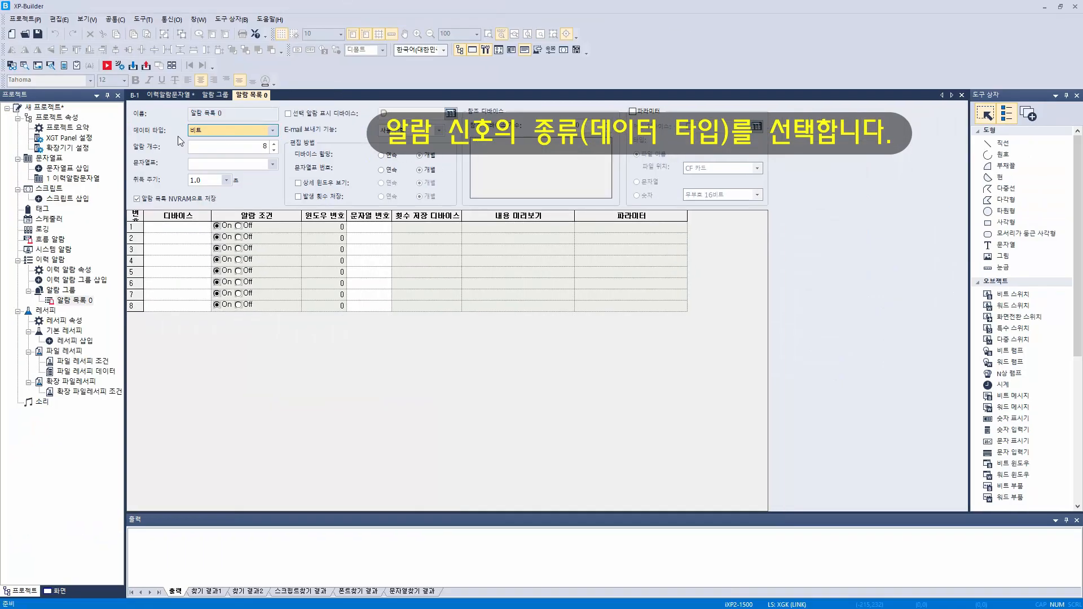
{"action": "left_click", "coordinate": [232, 145]}
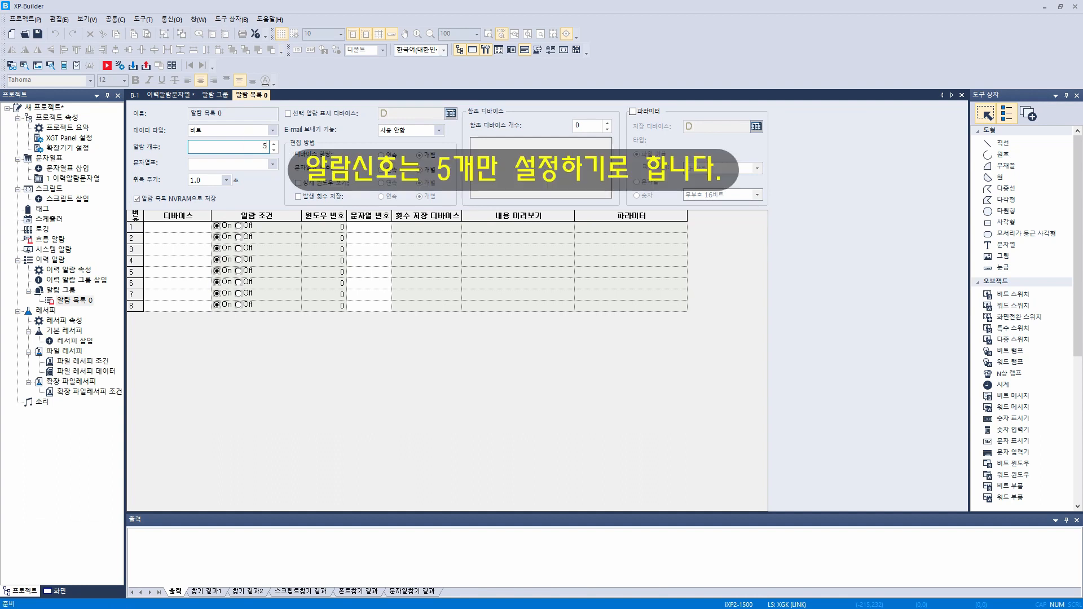
Assign the string table 이력알람문자열 to the alarm list and select an acquisition cycle of 1.0 second
{"action": "left_click", "coordinate": [216, 164]}
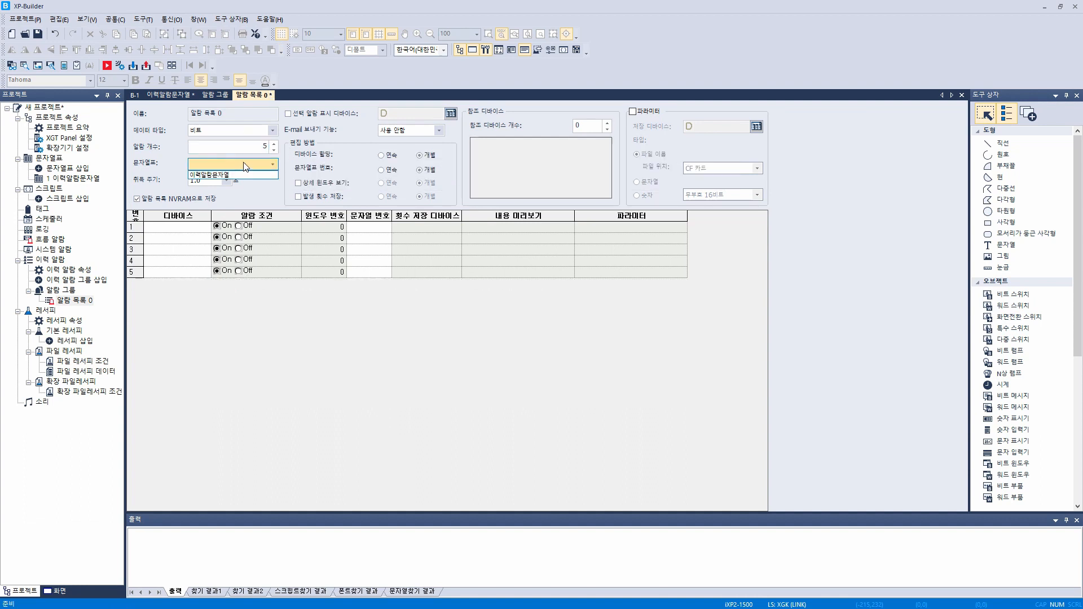
{"action": "left_click", "coordinate": [229, 174]}
{"action": "left_click", "coordinate": [228, 179]}
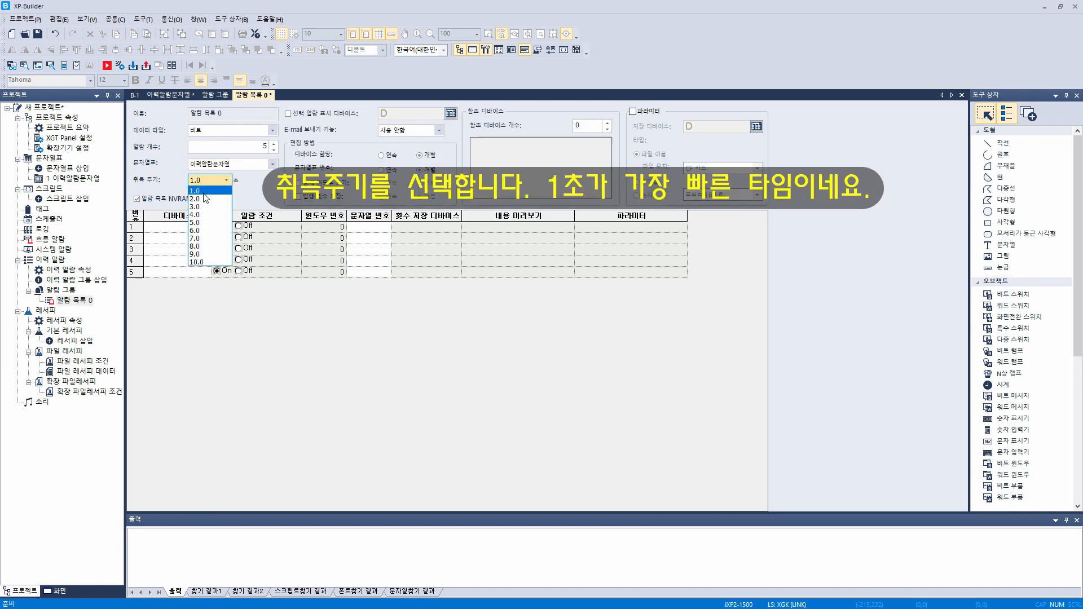
{"action": "left_click", "coordinate": [197, 191]}
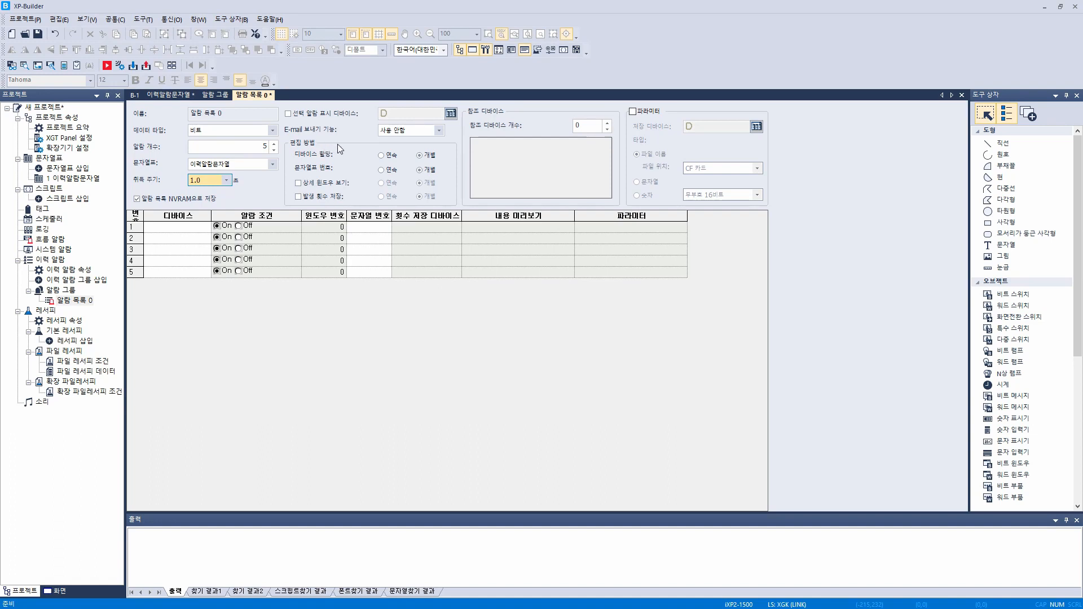
Set device assignment to consecutive (연속) and enter M0 as the first alarm's device
{"action": "left_click", "coordinate": [391, 157]}
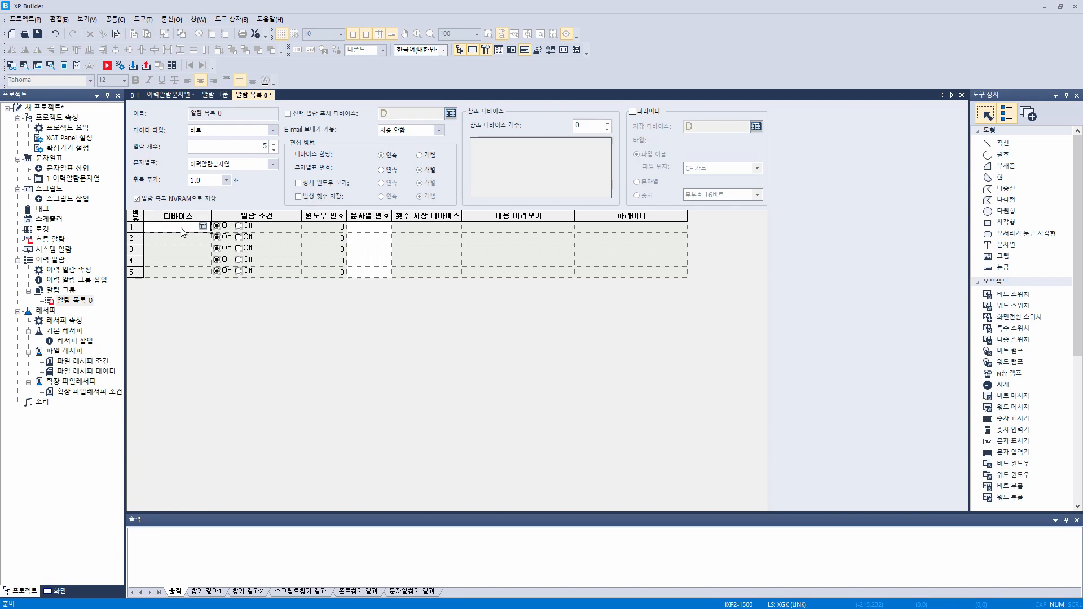
{"action": "type", "text": "ㅡ"}
{"action": "type", "text": "m0"}
{"action": "key", "text": "Return"}
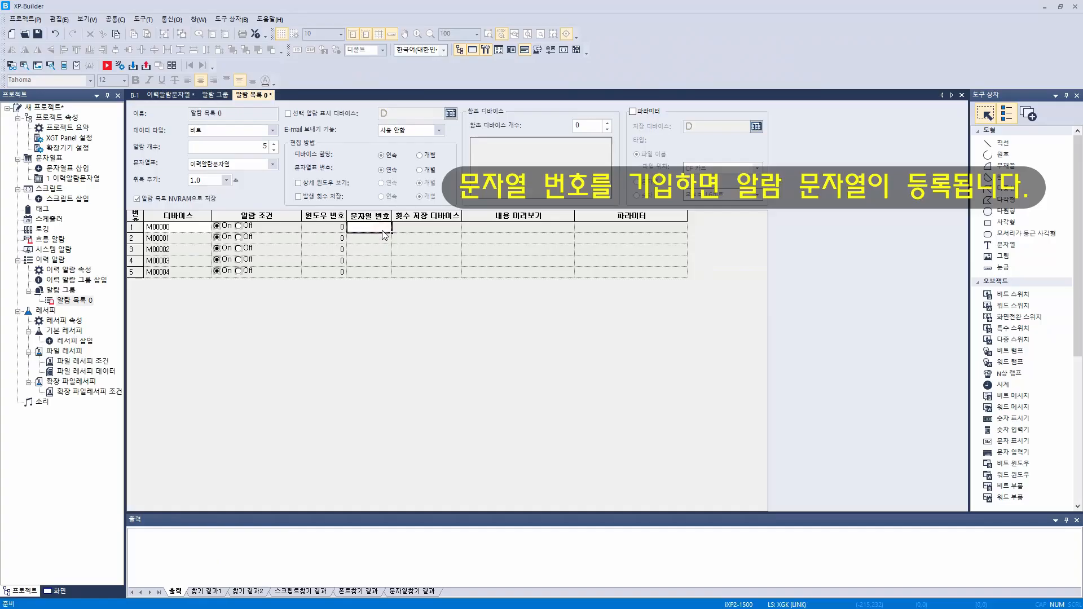
Number the alarms' strings consecutively (연속), starting with string number 0 for the first alarm
{"action": "left_click", "coordinate": [588, 255]}
{"action": "type", "text": "0"}
{"action": "key", "text": "Return"}
{"action": "left_click", "coordinate": [374, 231]}
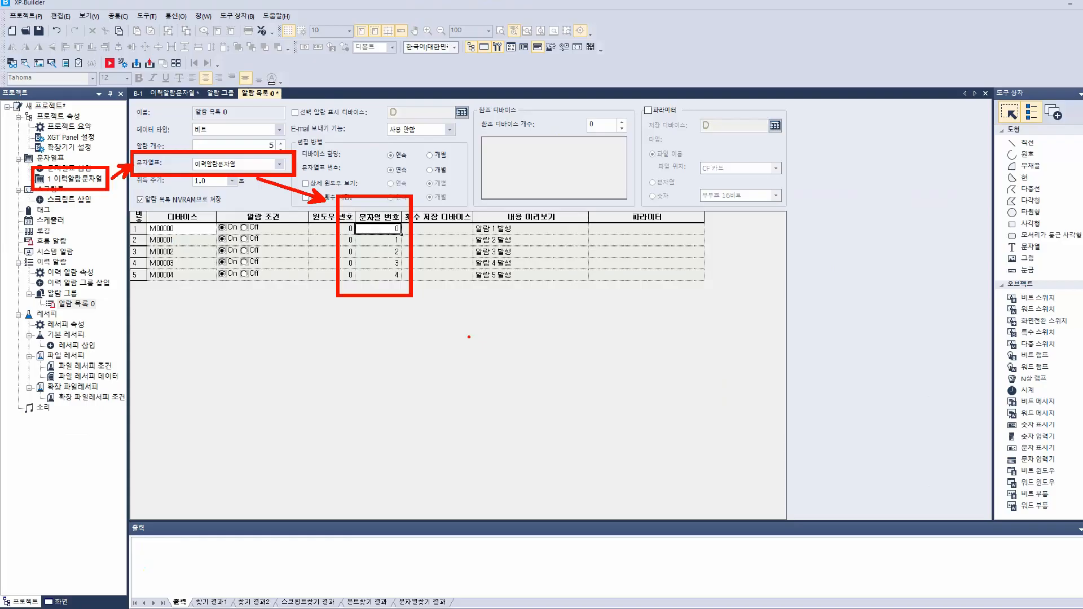
Switch string numbering to individual (개별) and assign string numbers 0, 1, 1 and 2 to alarms 2 through 5
{"action": "left_click", "coordinate": [422, 170]}
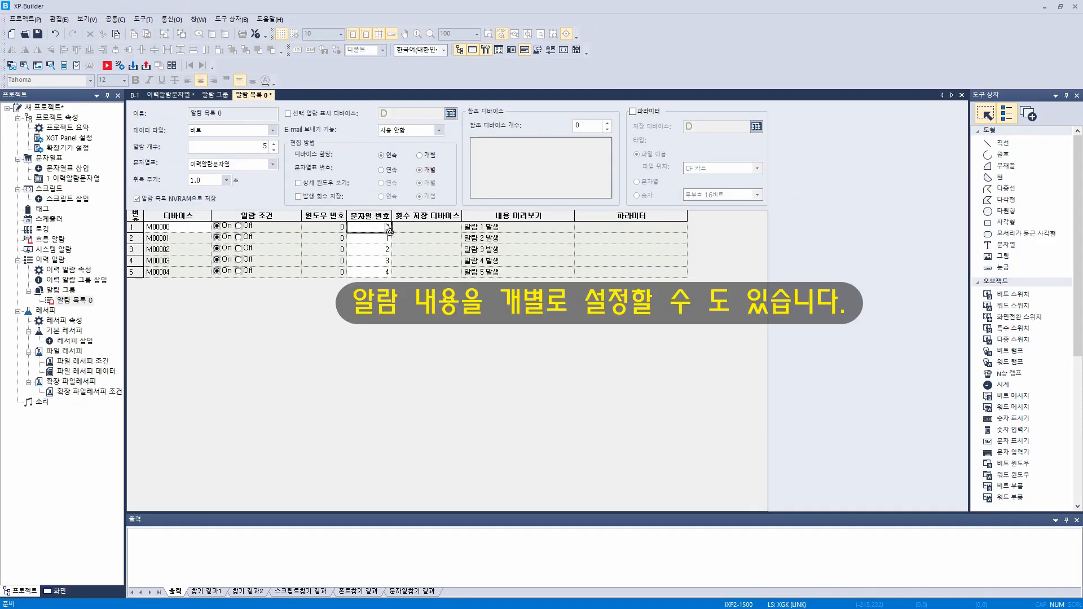
{"action": "key", "text": "Down"}
{"action": "type", "text": "0"}
{"action": "key", "text": "Return"}
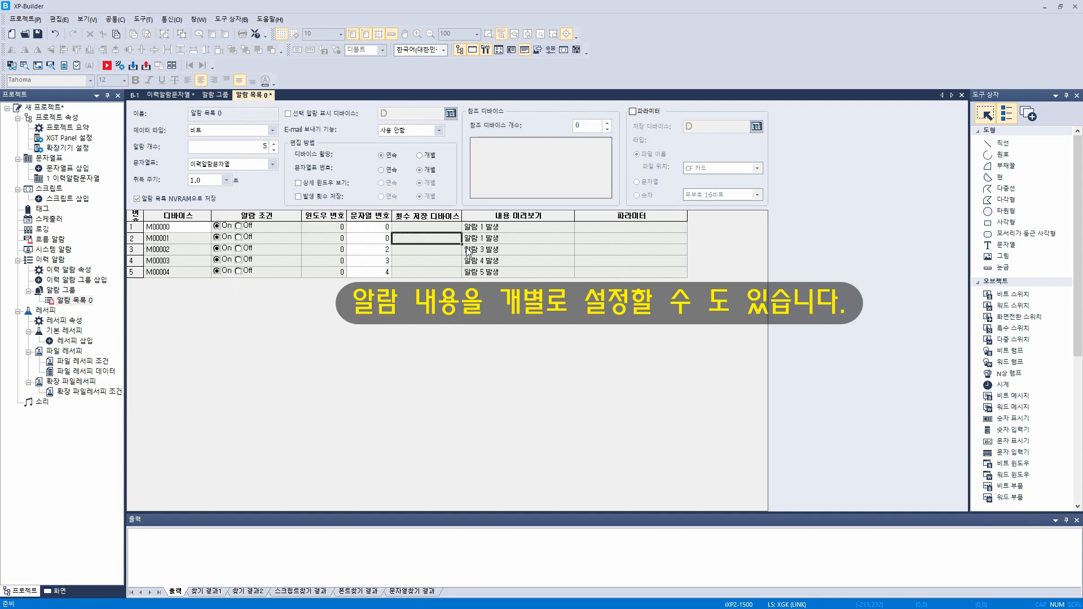
{"action": "key", "text": "Left"}
{"action": "key", "text": "Down"}
{"action": "type", "text": "1"}
{"action": "key", "text": "Return"}
{"action": "key", "text": "Left"}
{"action": "key", "text": "Down"}
{"action": "type", "text": "1"}
{"action": "key", "text": "Return"}
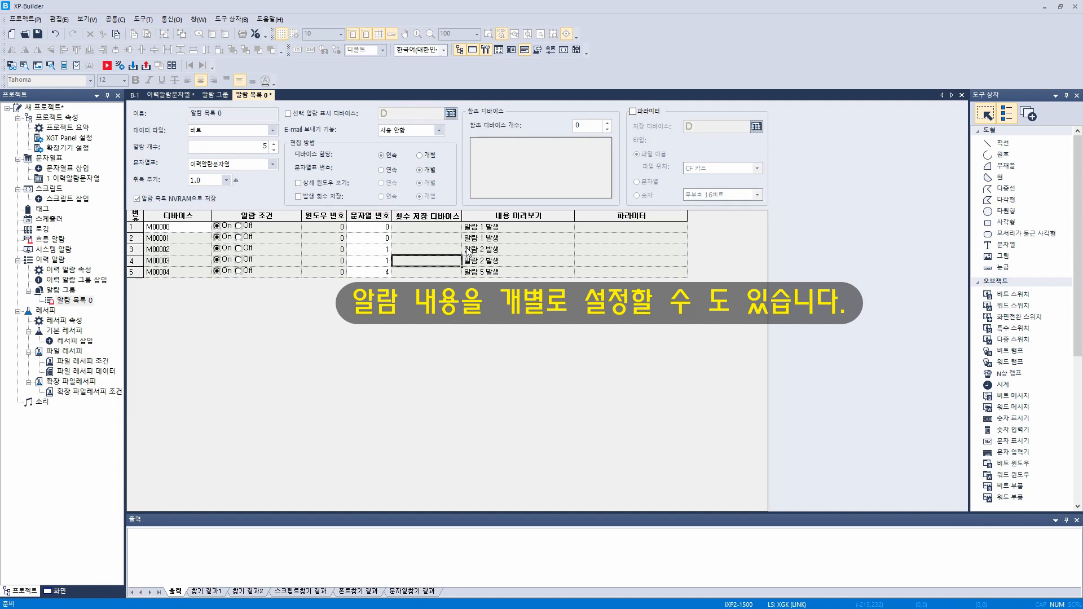
{"action": "key", "text": "Left"}
{"action": "key", "text": "Down"}
{"action": "type", "text": "2"}
{"action": "key", "text": "Return"}
{"action": "key", "text": "Up"}
{"action": "key", "text": "Up"}
{"action": "key", "text": "Left"}
{"action": "key", "text": "Up"}
{"action": "key", "text": "Up"}
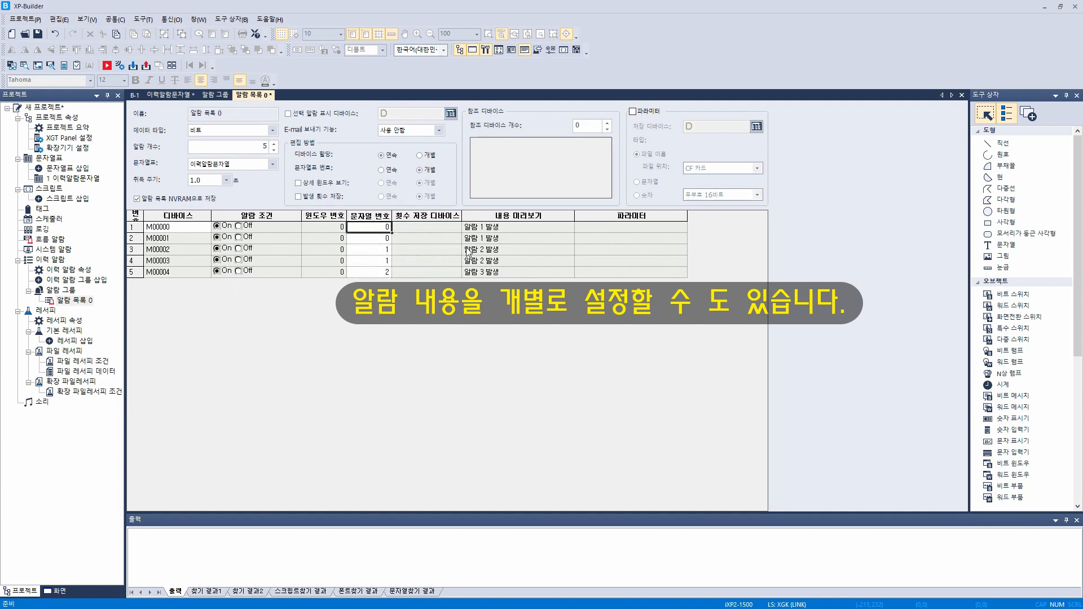
Return the alarm list's string numbering to consecutive (연속)
{"action": "left_click", "coordinate": [382, 170]}
{"action": "left_click", "coordinate": [376, 250]}
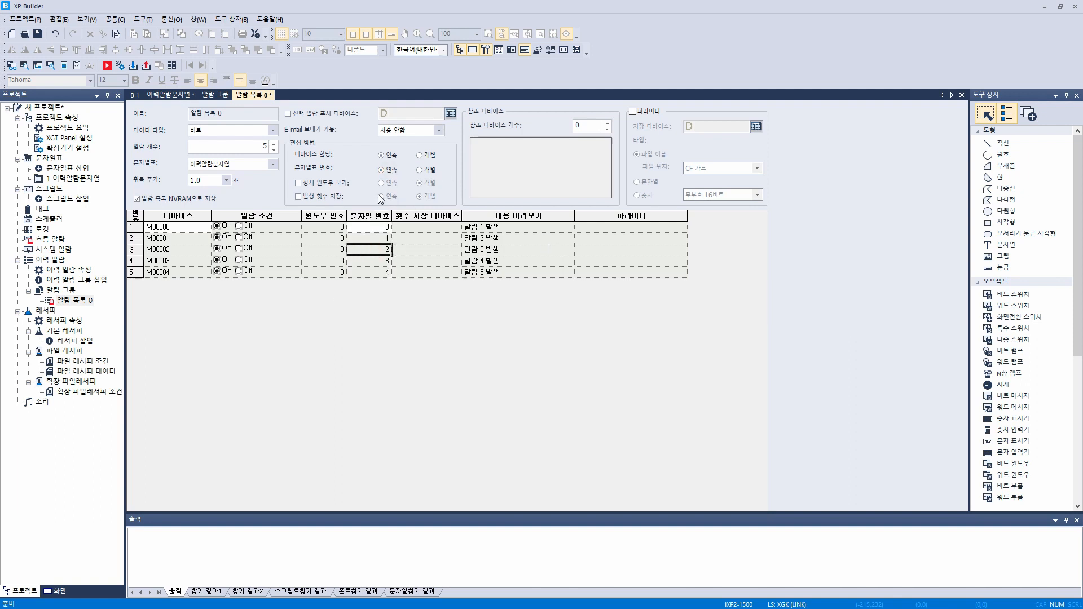
Enable saving of the occurrence count (발생 횟수 저장) and enter D0 as the first alarm's count storage device
{"action": "left_click", "coordinate": [332, 196]}
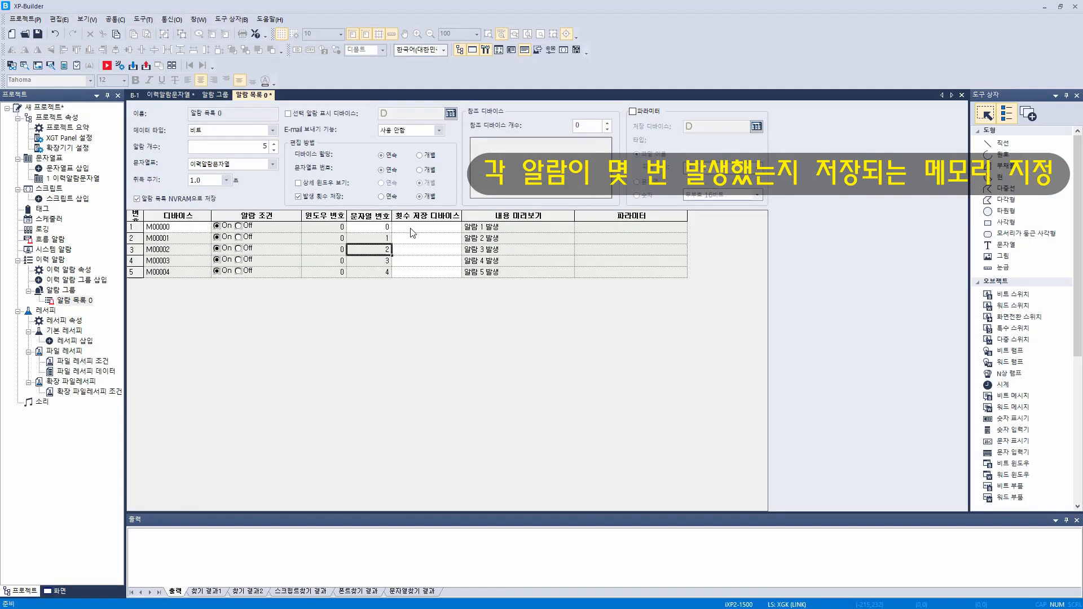
{"action": "left_click", "coordinate": [415, 241]}
{"action": "type", "text": "d0"}
{"action": "key", "text": "Tab"}
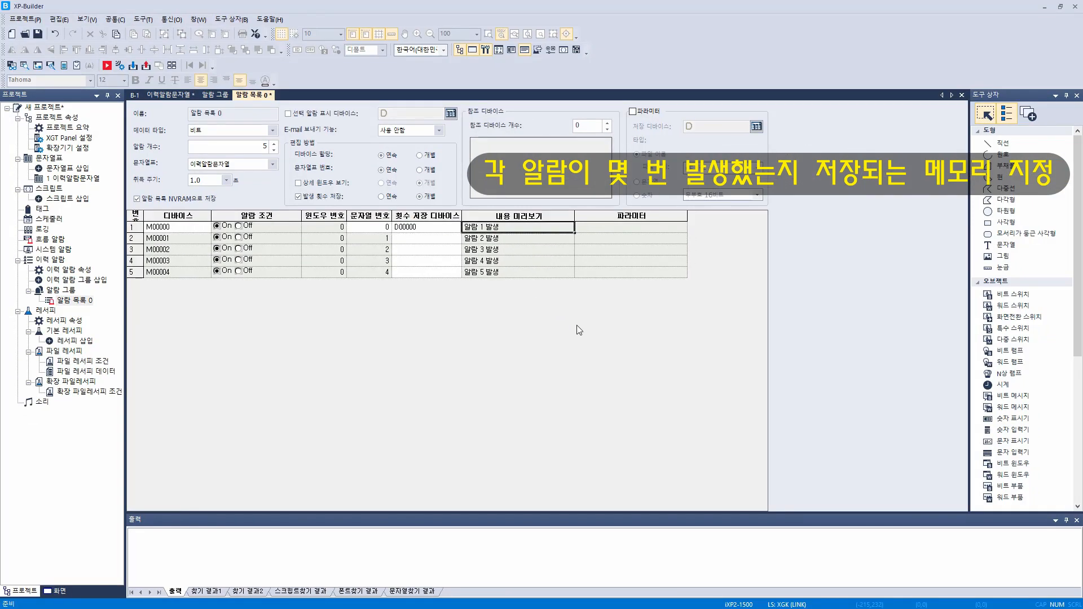
Extend the first alarm's count storage device consecutively to alarms 2 through 5, giving D00001 through D00004
{"action": "left_click", "coordinate": [438, 229]}
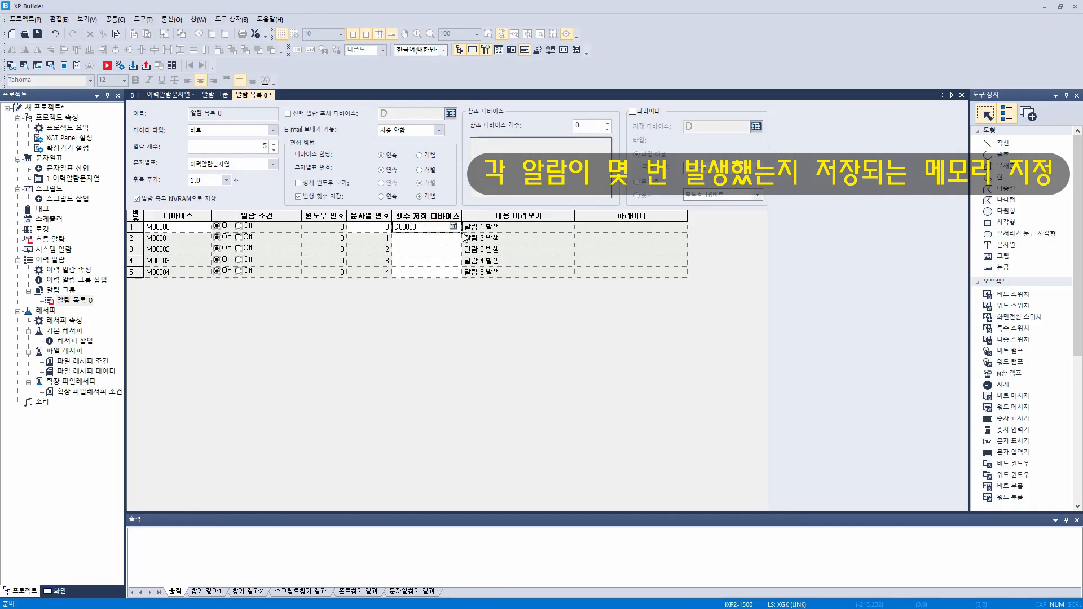
{"action": "left_click_drag", "start_coordinate": [463, 233], "coordinate": [460, 277]}
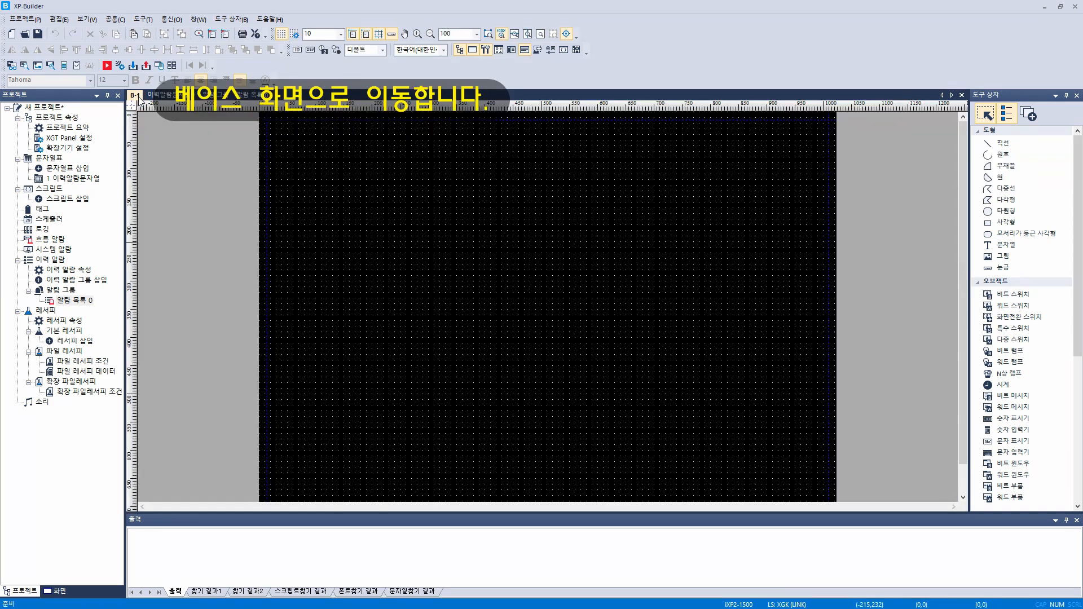
Place a history alarm viewer (이력 알람 보기) with 3 rows on base screen B-1, then shorten it and move it lower
{"action": "left_click", "coordinate": [229, 20]}
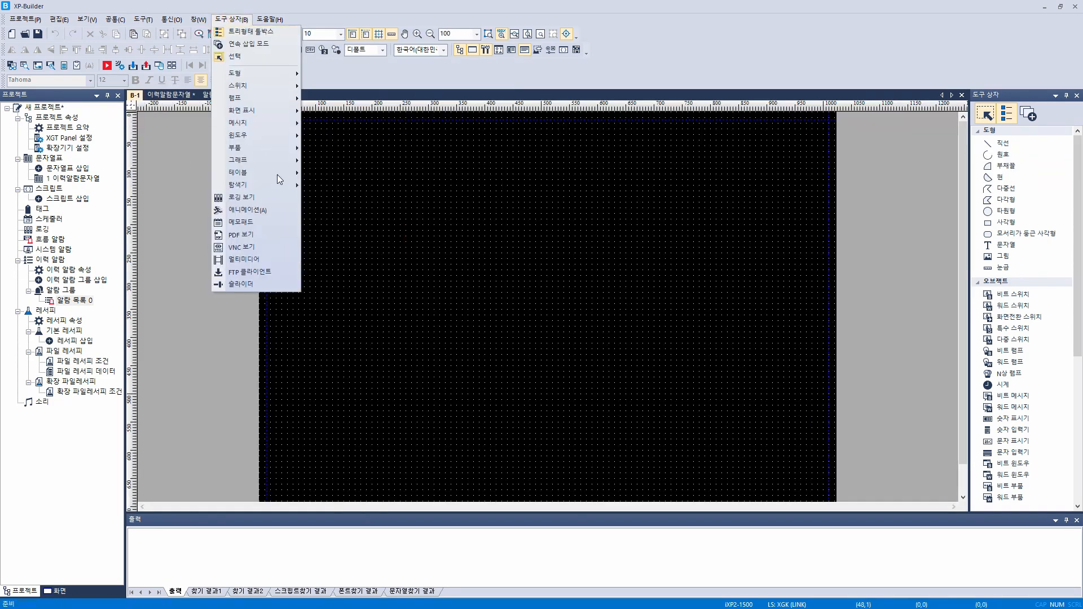
{"action": "mouse_move", "coordinate": [266, 187]}
{"action": "left_click", "coordinate": [334, 188]}
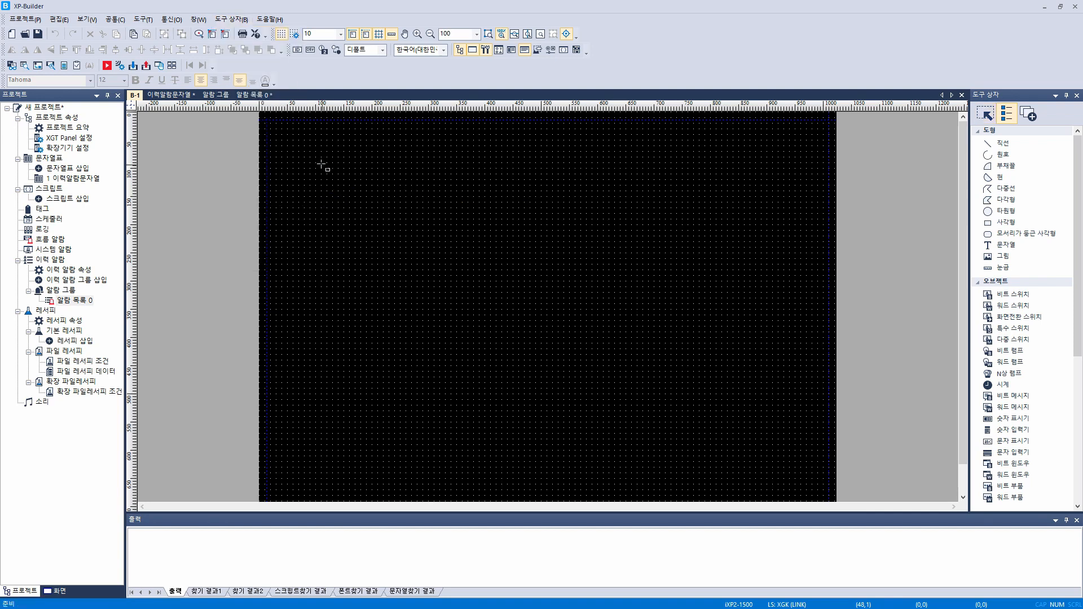
{"action": "left_click_drag", "start_coordinate": [312, 159], "coordinate": [720, 410]}
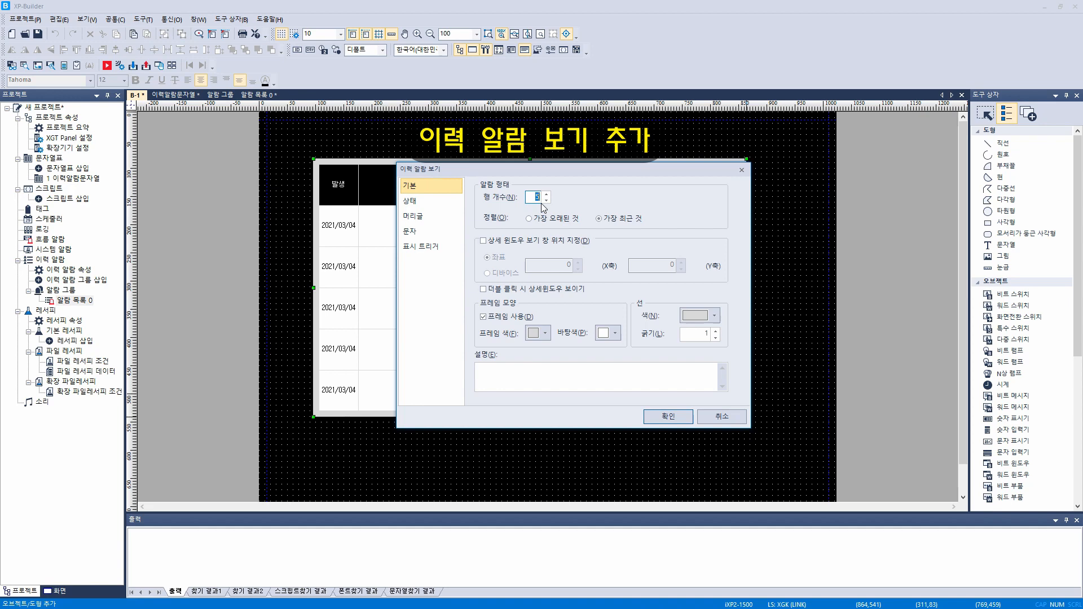
{"action": "type", "text": "3"}
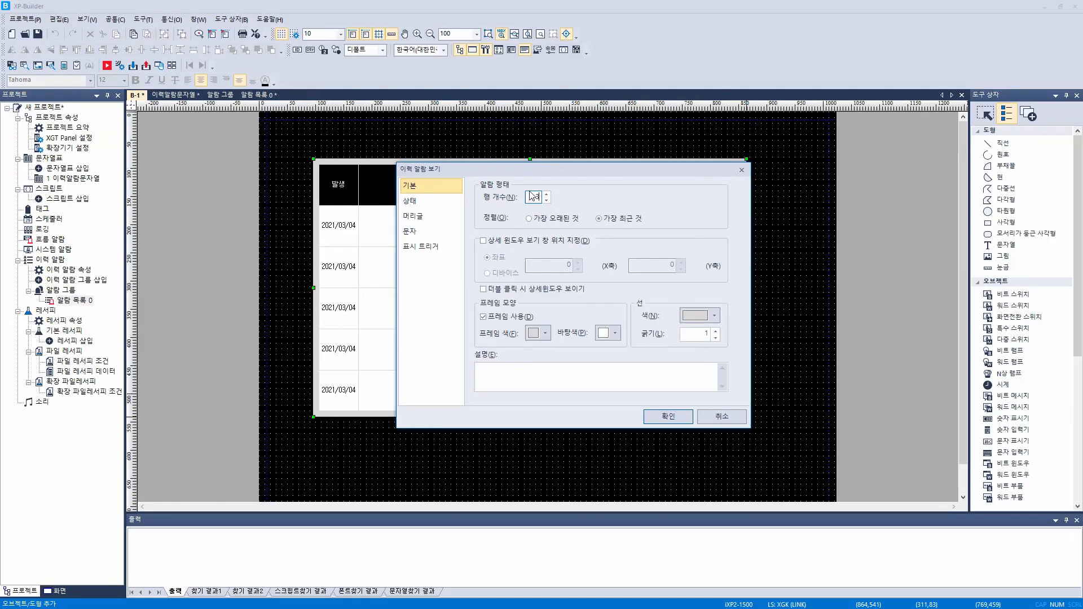
{"action": "left_click", "coordinate": [686, 416]}
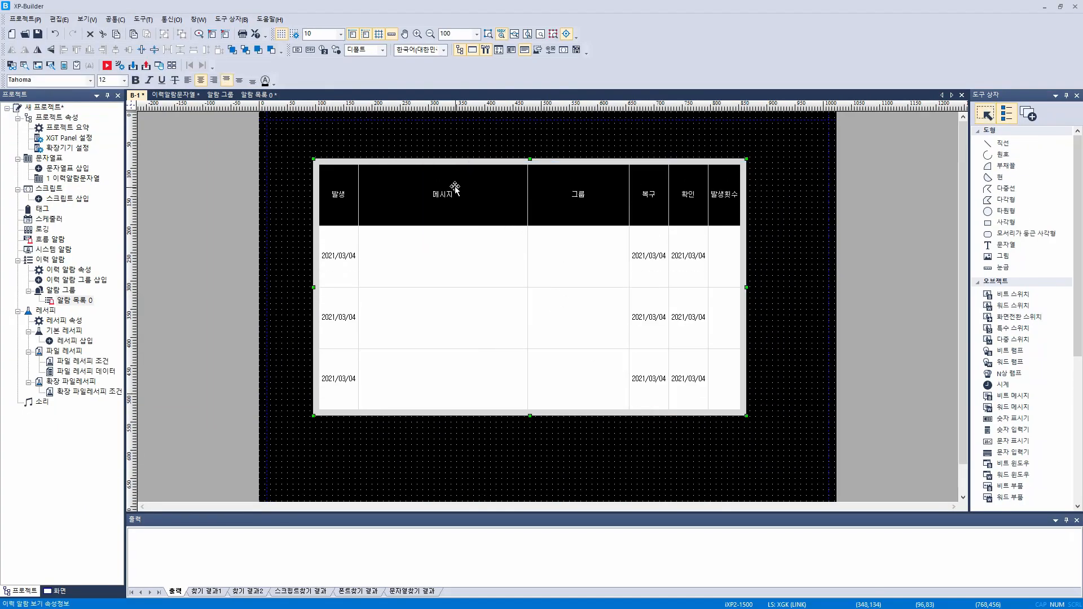
{"action": "left_click_drag", "start_coordinate": [485, 173], "coordinate": [556, 272]}
{"action": "left_click", "coordinate": [551, 231]}
Add a text object reading "이력 알람" with font size 36 above the alarm viewer
{"action": "left_click", "coordinate": [1006, 245]}
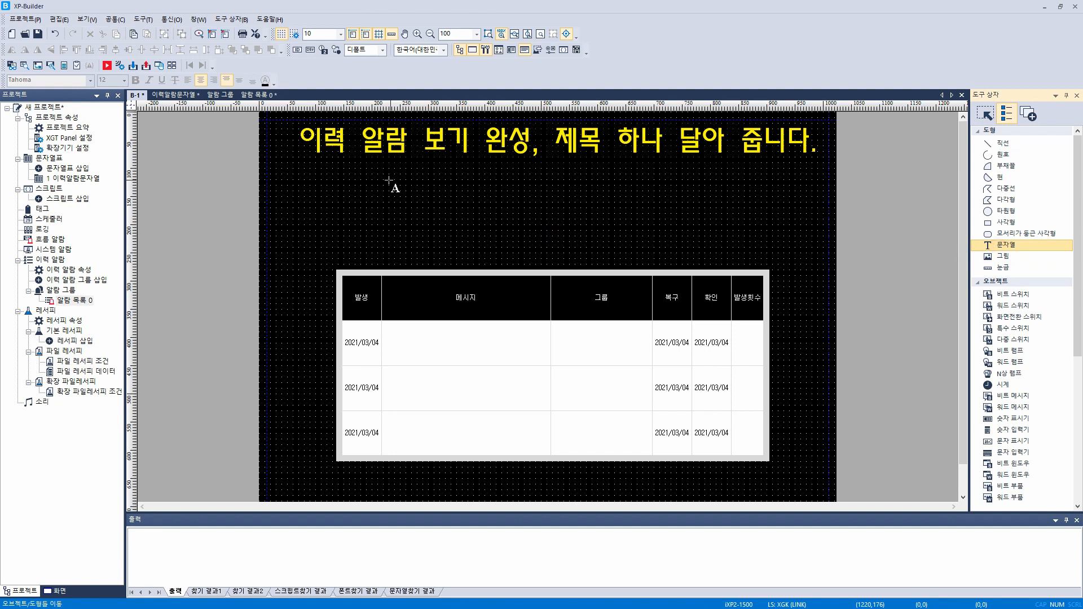
{"action": "left_click_drag", "start_coordinate": [357, 176], "coordinate": [575, 228]}
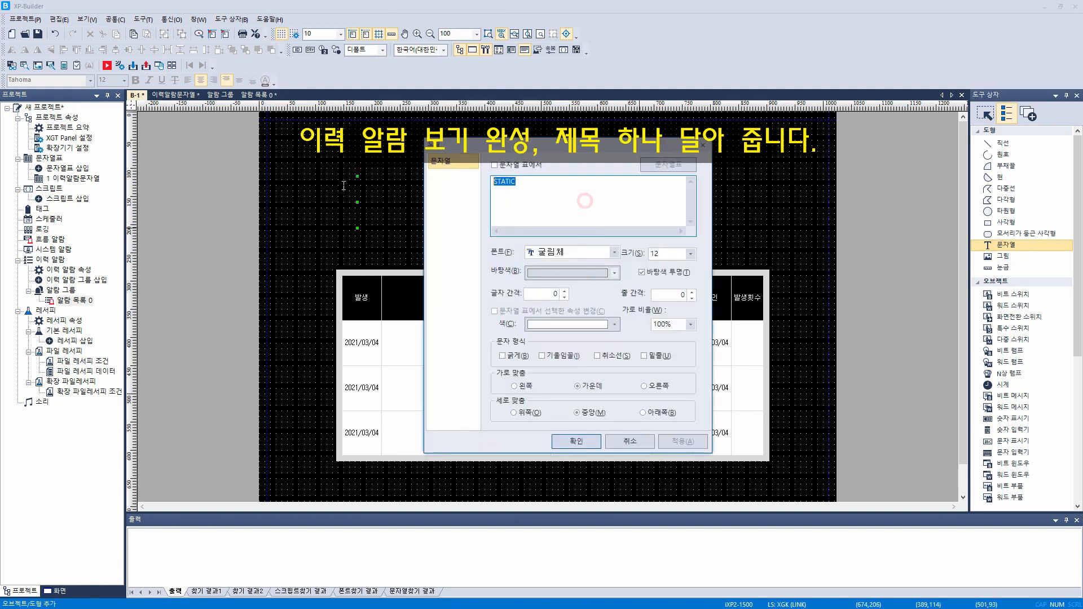
{"action": "type", "text": "이려"}
{"action": "type", "text": " 알람"}
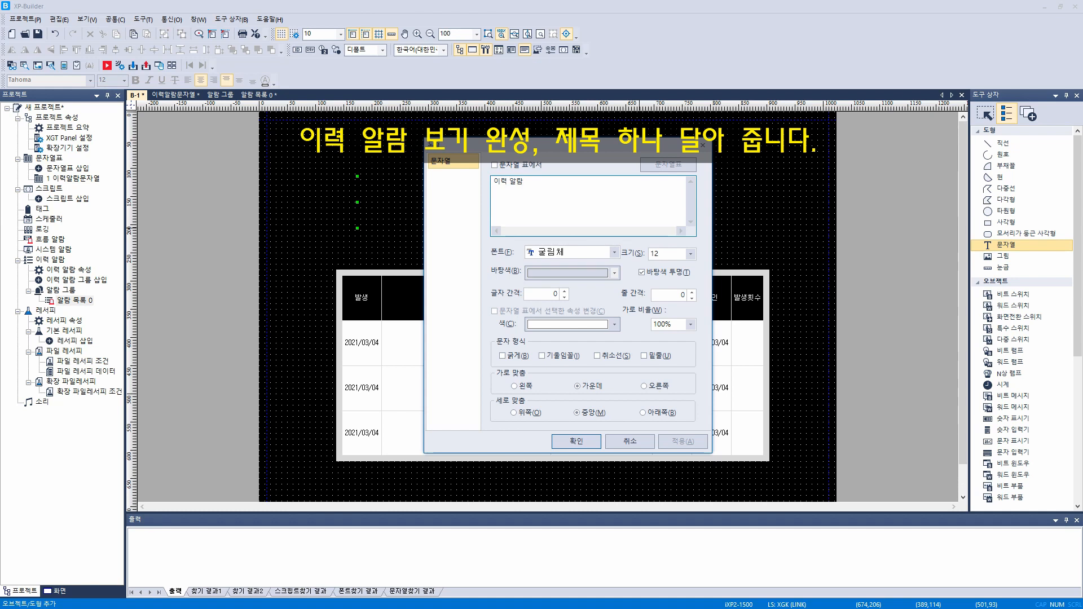
{"action": "left_click", "coordinate": [690, 254]}
{"action": "left_click", "coordinate": [657, 367]}
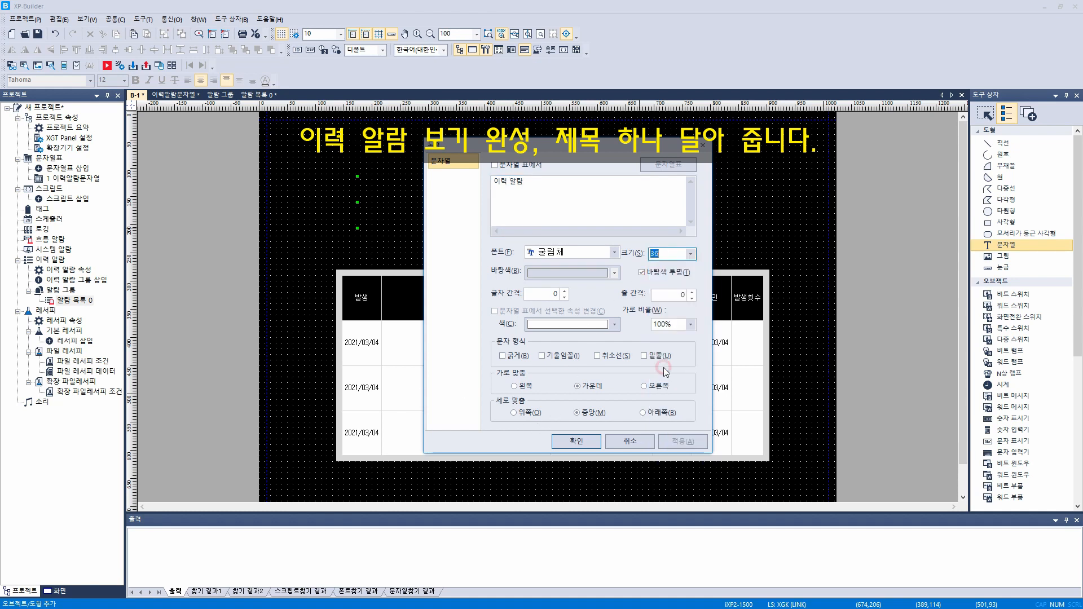
{"action": "left_click", "coordinate": [576, 441]}
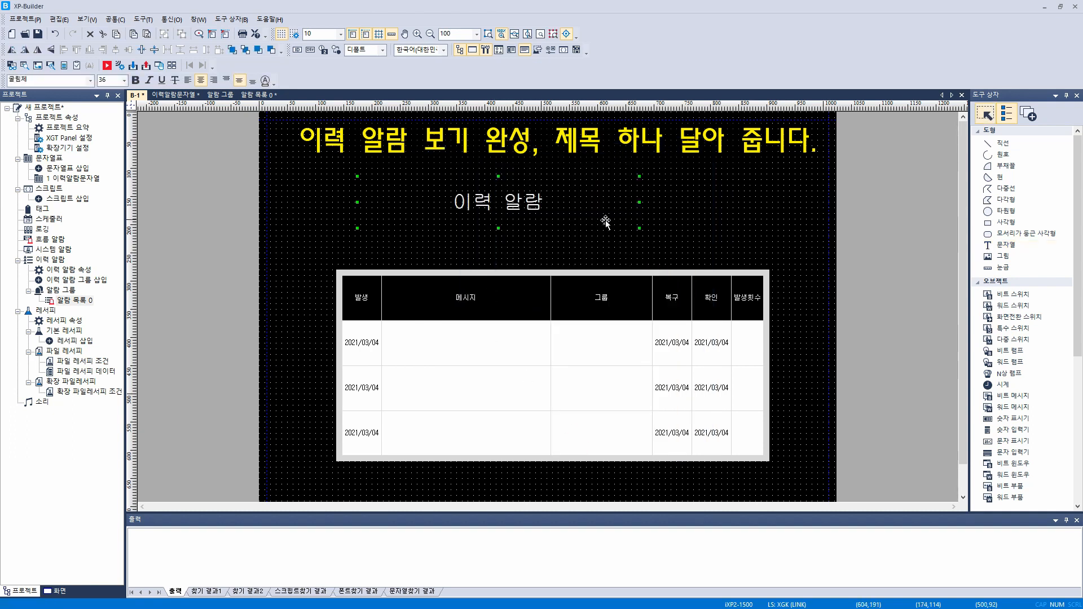
Shrink the title's frame around its text and arrange it near the upper-left edge of the alarm viewer, moving the viewer up
{"action": "left_click_drag", "start_coordinate": [639, 228], "coordinate": [506, 199]}
{"action": "mouse_move", "coordinate": [438, 192]}
{"action": "left_mouse_down"}
{"action": "mouse_move", "coordinate": [412, 215]}
{"action": "mouse_move", "coordinate": [418, 195]}
{"action": "left_mouse_up"}
{"action": "left_click_drag", "start_coordinate": [440, 282], "coordinate": [412, 240]}
{"action": "left_click", "coordinate": [398, 190]}
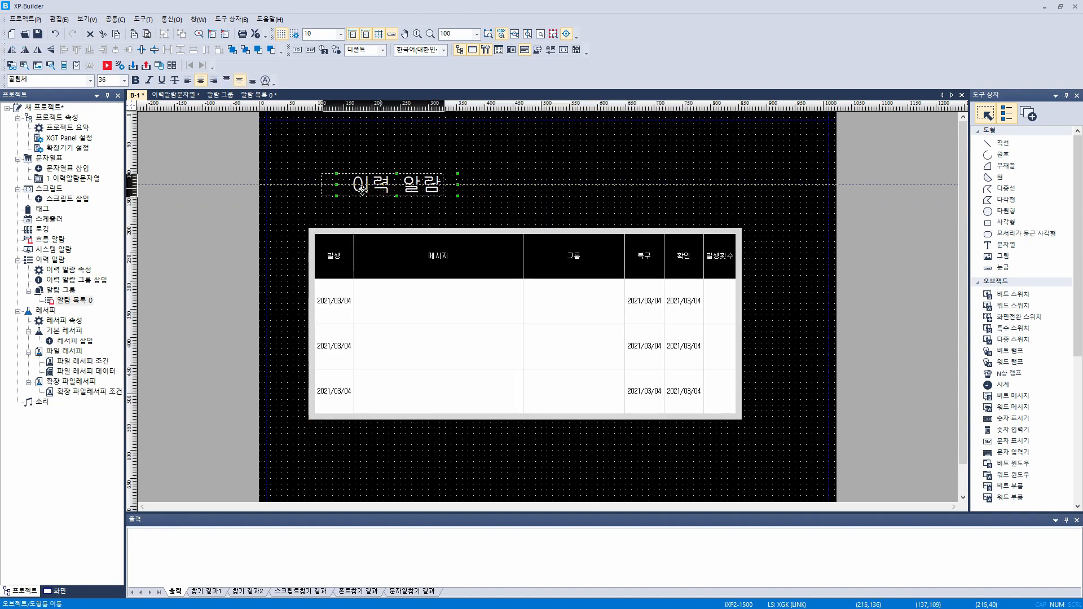
{"action": "left_click_drag", "start_coordinate": [357, 194], "coordinate": [334, 196]}
{"action": "left_click", "coordinate": [416, 282]}
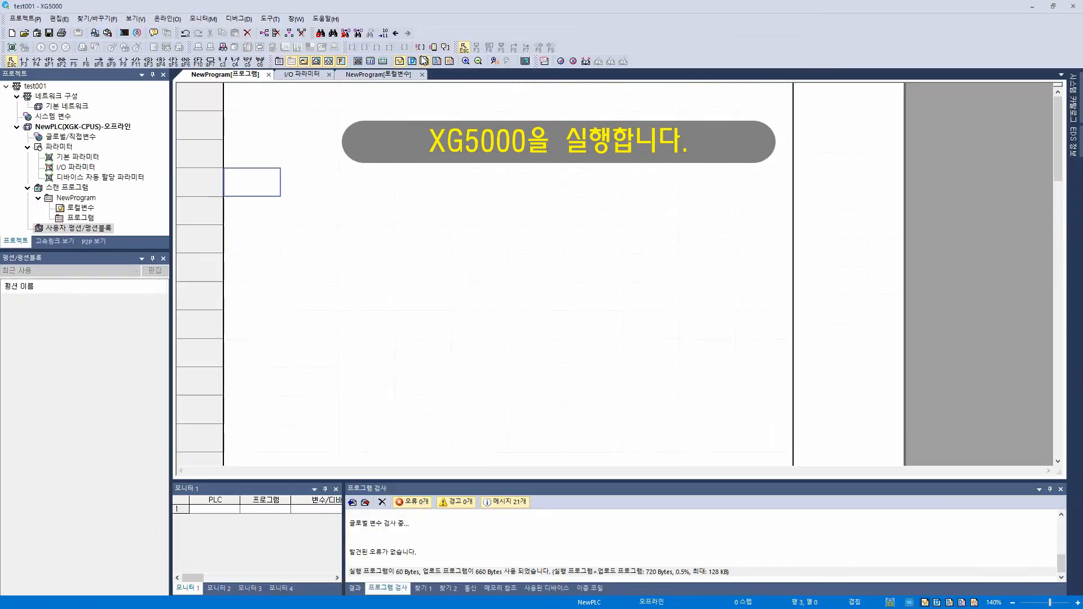
In XG5000, start the NewProgram ladder's first rung with a normally open contact using a new BIT variable 알람1발생
{"action": "left_click", "coordinate": [232, 93]}
{"action": "key", "text": "F5"}
{"action": "key", "text": "Left"}
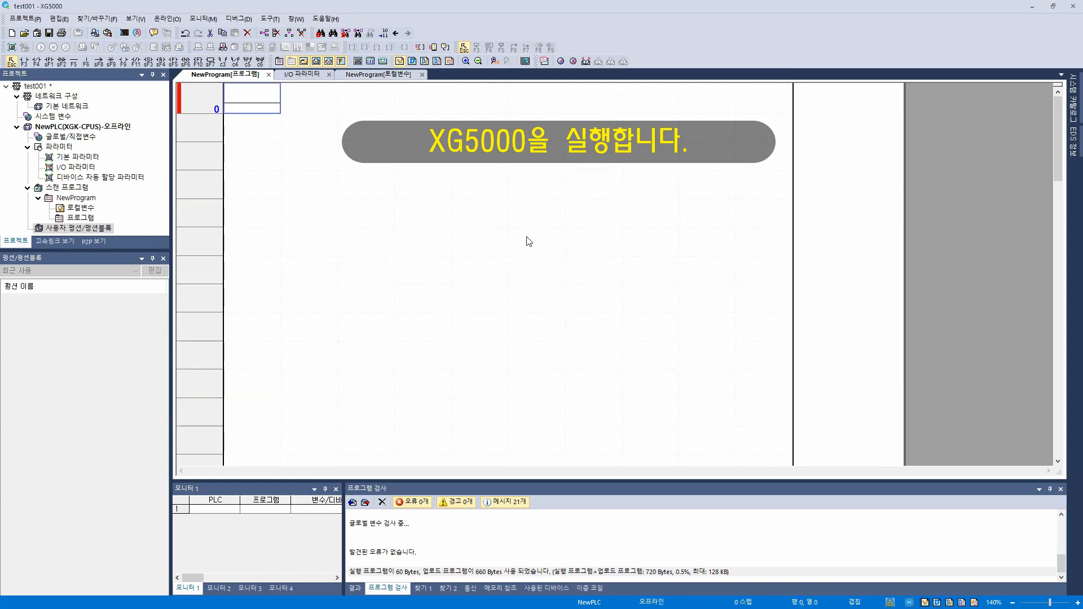
{"action": "key", "text": "F3"}
{"action": "type", "text": "dkff"}
{"action": "key", "text": "BackSpace"}
{"action": "key", "text": "BackSpace"}
{"action": "key", "text": "BackSpace"}
{"action": "key", "text": "BackSpace"}
{"action": "type", "text": "알"}
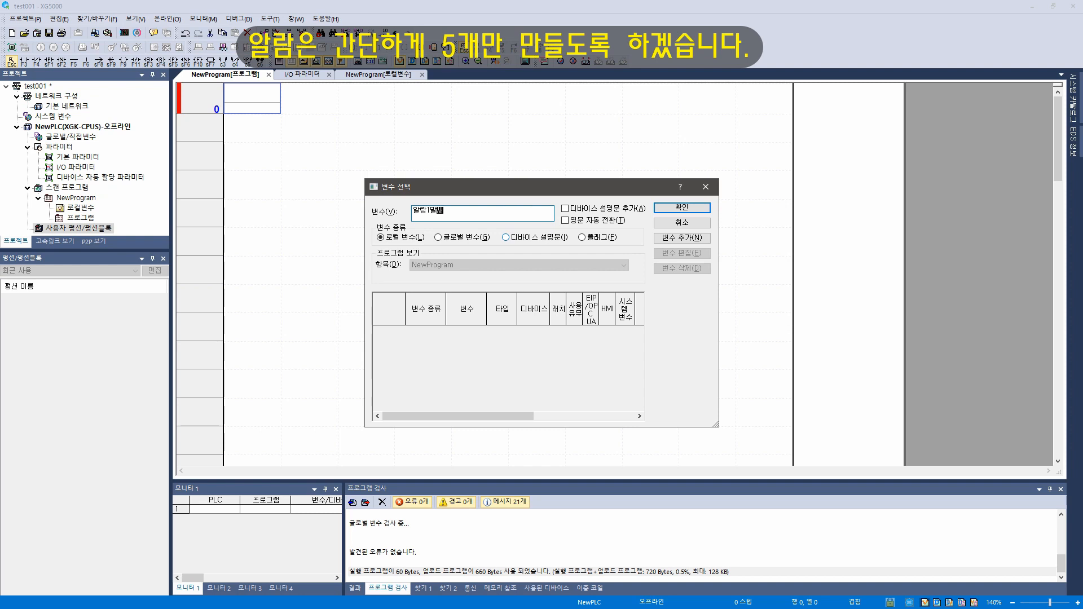
{"action": "type", "text": "람1발생"}
{"action": "key", "text": "Return"}
{"action": "key", "text": "Return"}
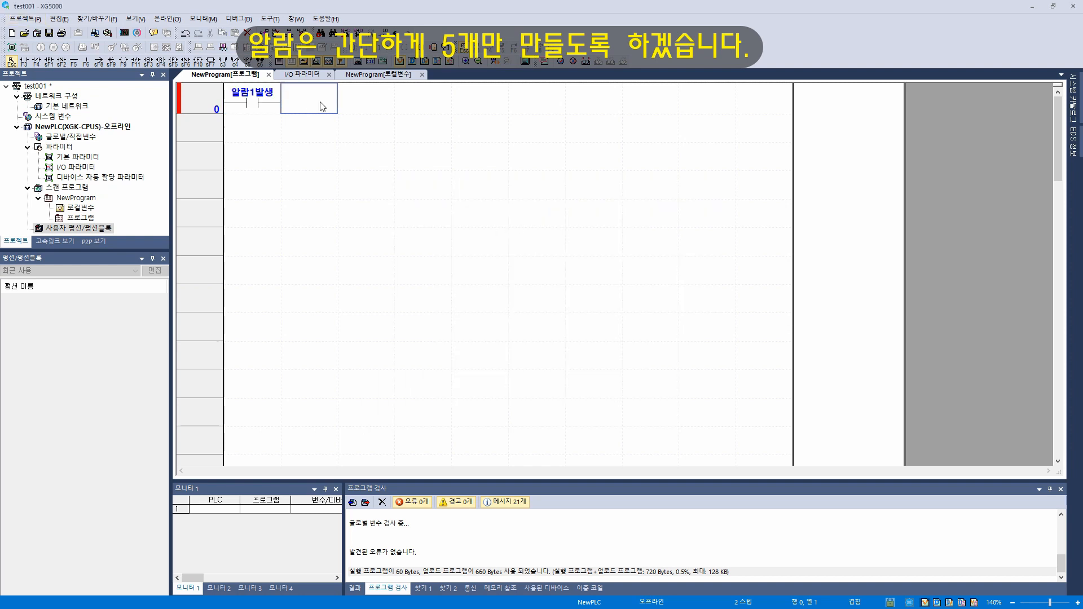
Finish the first rung with an output coil for M0
{"action": "key", "text": "F9"}
{"action": "type", "text": "ㅇ"}
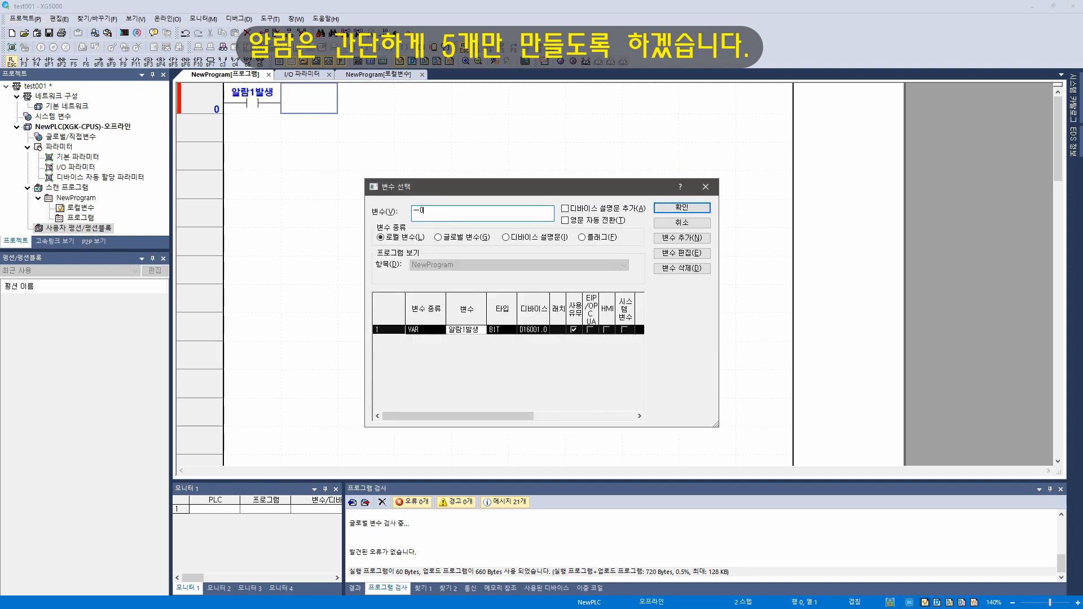
{"action": "type", "text": "m0"}
{"action": "key", "text": "Return"}
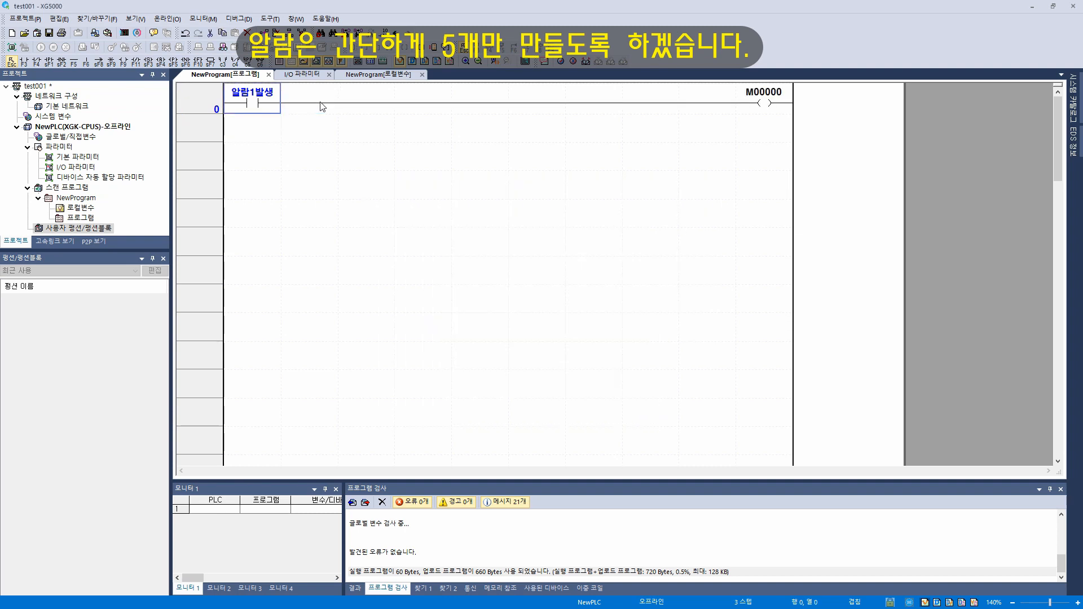
Copy the first rung and paste it four times below, making five alarm rungs
{"action": "key", "text": "ctrl+c"}
{"action": "key", "text": "Down"}
{"action": "key", "text": "ctrl+v"}
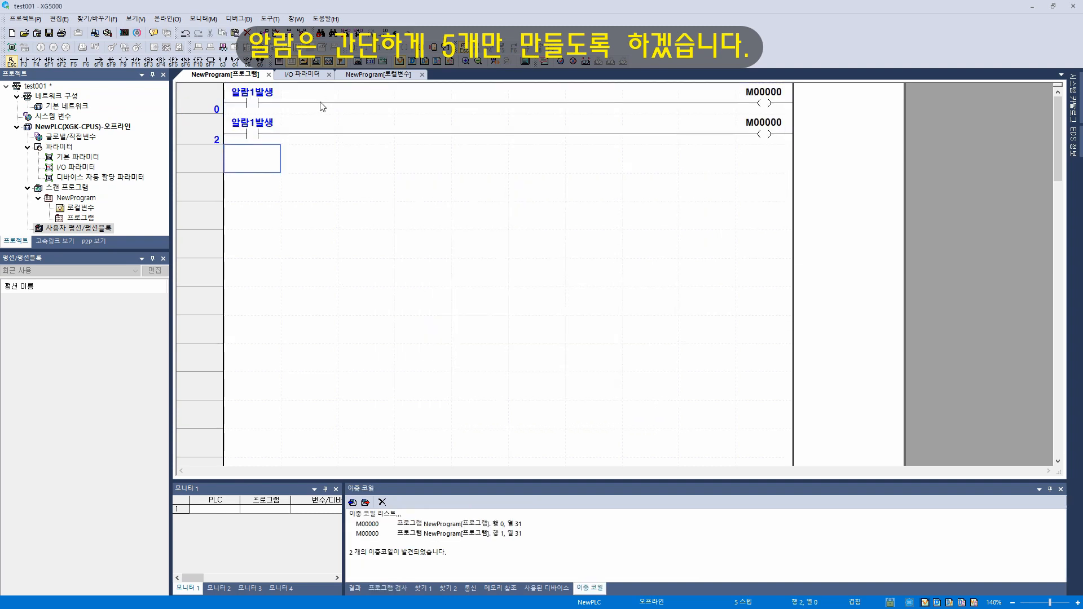
{"action": "key", "text": "ctrl+v"}
{"action": "key", "text": "ctrl+v"}
{"action": "key", "text": "ctrl+v"}
Assign new BIT variables 알람2발생 and 알람3발생 to the contacts of the second and third rungs
{"action": "key", "text": "Up"}
{"action": "key", "text": "Return"}
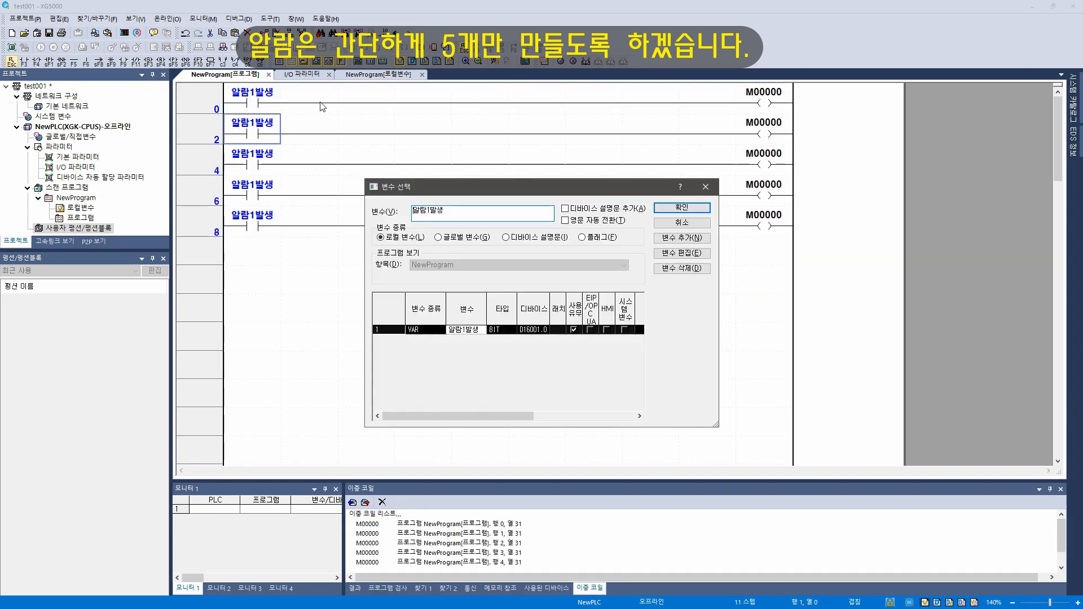
{"action": "type", "text": "2"}
{"action": "key", "text": "Return"}
{"action": "key", "text": "Return"}
{"action": "key", "text": "Down"}
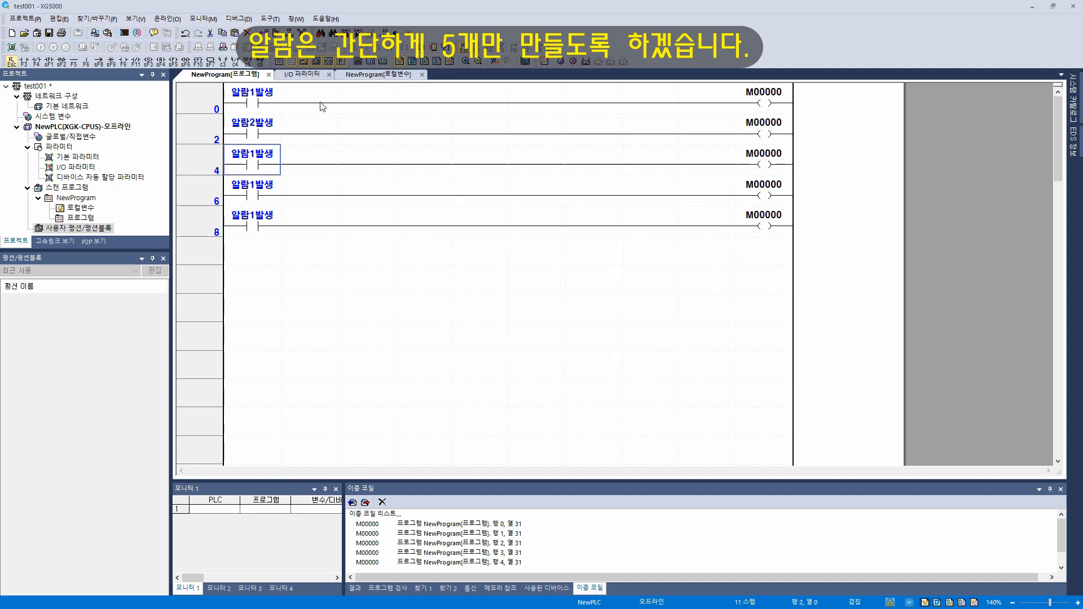
{"action": "key", "text": "Return"}
{"action": "type", "text": "3발생"}
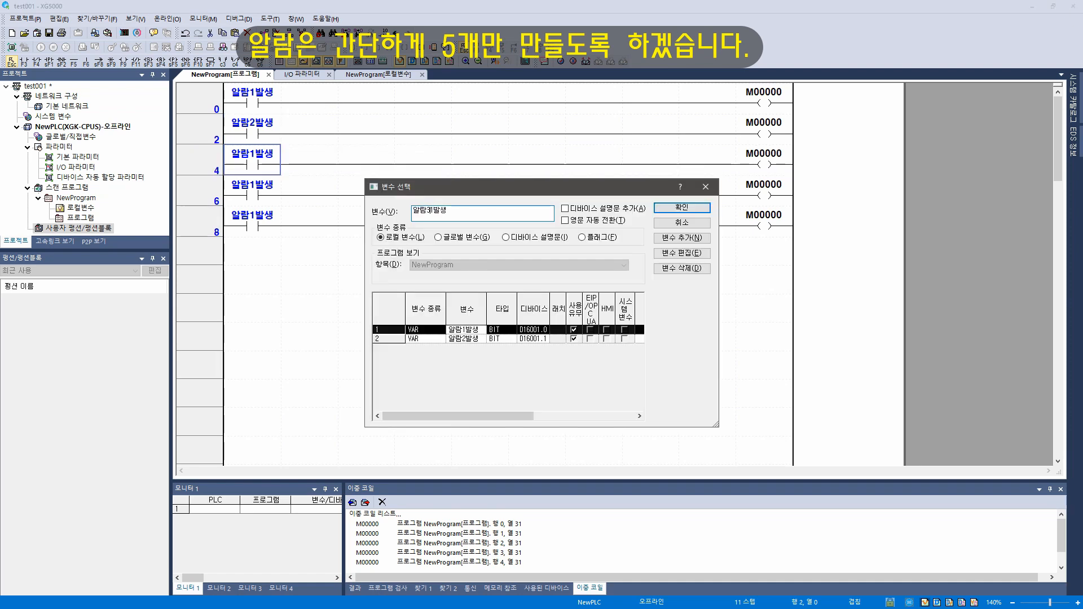
{"action": "key", "text": "Return"}
{"action": "key", "text": "Return"}
{"action": "key", "text": "Down"}
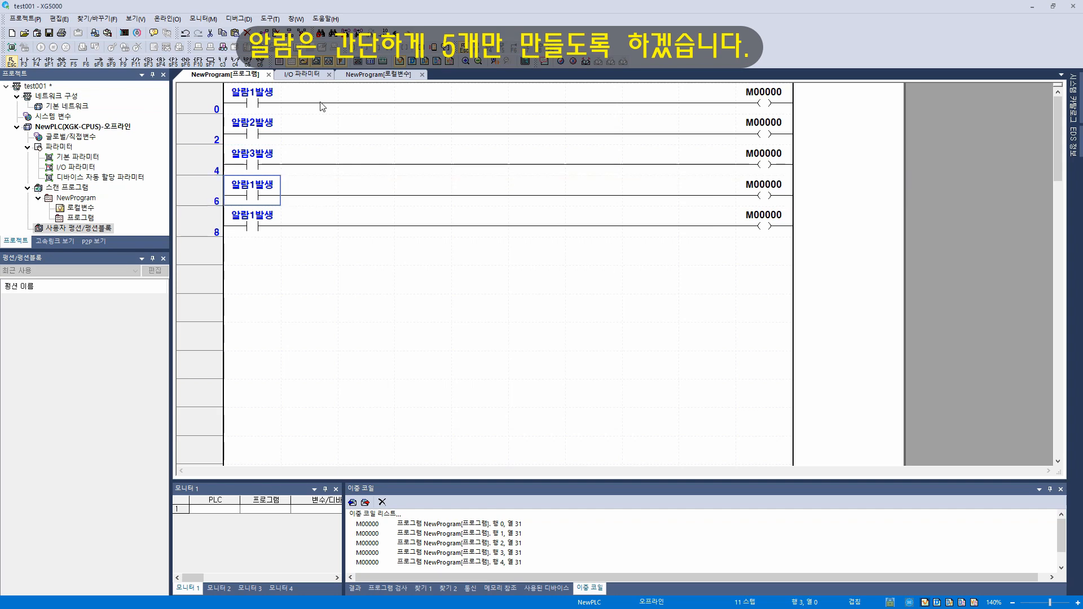
Assign new BIT variables 알람4발생 and 알람5발생 to the contacts of the fourth and fifth rungs
{"action": "key", "text": "Return"}
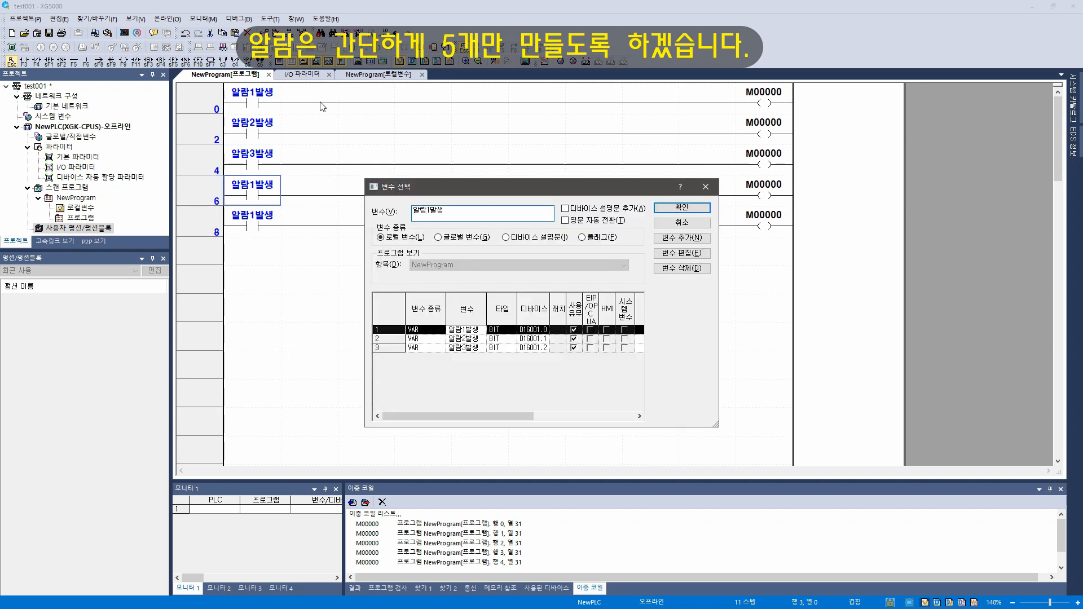
{"action": "type", "text": "4"}
{"action": "key", "text": "Return"}
{"action": "key", "text": "Return"}
{"action": "key", "text": "Down"}
{"action": "key", "text": "Return"}
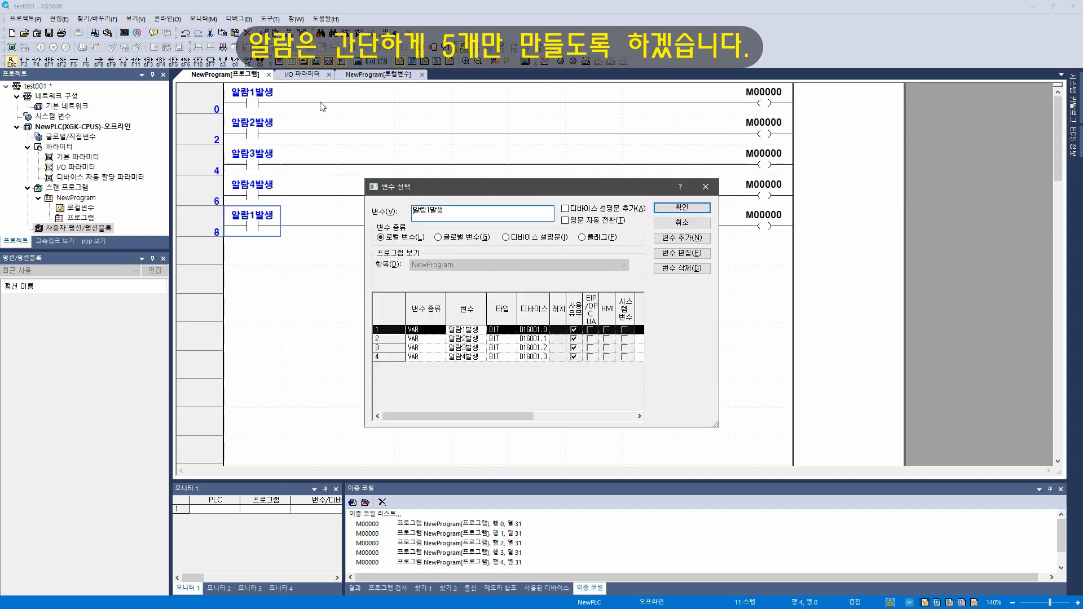
{"action": "type", "text": "5"}
{"action": "key", "text": "Return"}
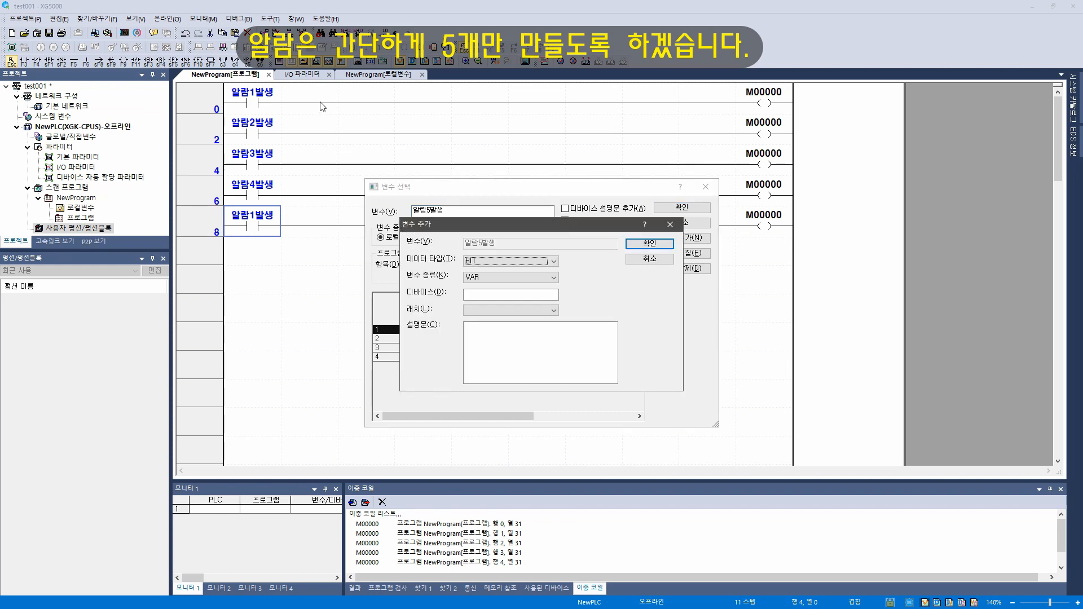
{"action": "key", "text": "Return"}
Set the output coils of the second and third rungs to M00001 and M00002
{"action": "key", "text": "End"}
{"action": "key", "text": "Up"}
{"action": "key", "text": "Up"}
{"action": "key", "text": "Up"}
{"action": "key", "text": "Return"}
{"action": "key", "text": "BackSpace"}
{"action": "type", "text": "1"}
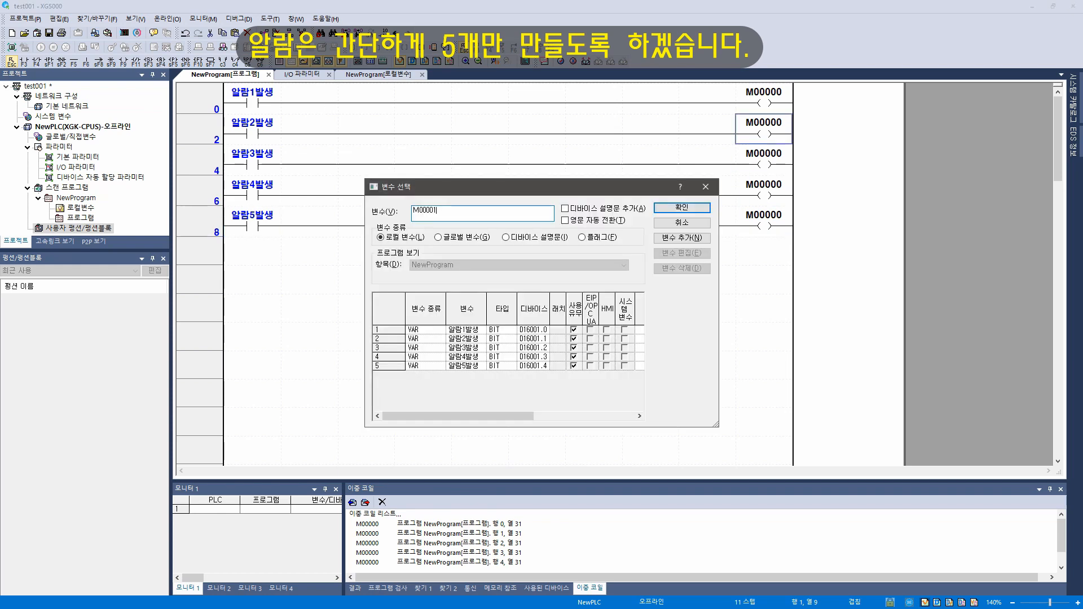
{"action": "key", "text": "Return"}
{"action": "key", "text": "Down"}
{"action": "key", "text": "Return"}
{"action": "key", "text": "BackSpace"}
{"action": "type", "text": "2"}
{"action": "key", "text": "Return"}
{"action": "key", "text": "Down"}
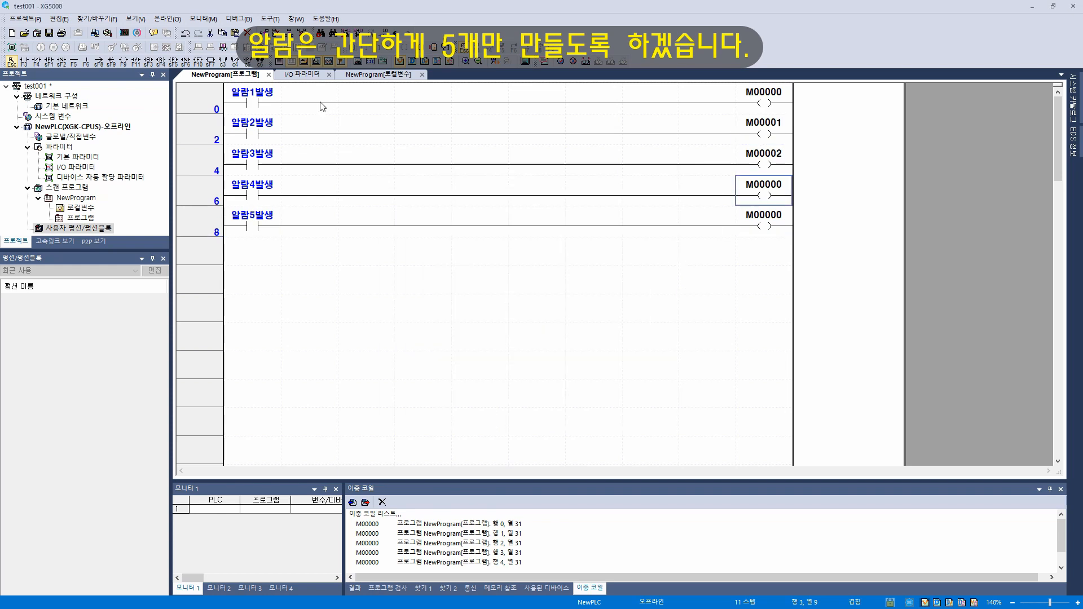
Set the output coils of the fourth and fifth rungs to M00003 and M00004
{"action": "key", "text": "Return"}
{"action": "key", "text": "BackSpace"}
{"action": "type", "text": "3"}
{"action": "key", "text": "Return"}
{"action": "key", "text": "Down"}
{"action": "key", "text": "Return"}
{"action": "key", "text": "BackSpace"}
{"action": "type", "text": "4"}
{"action": "key", "text": "Return"}
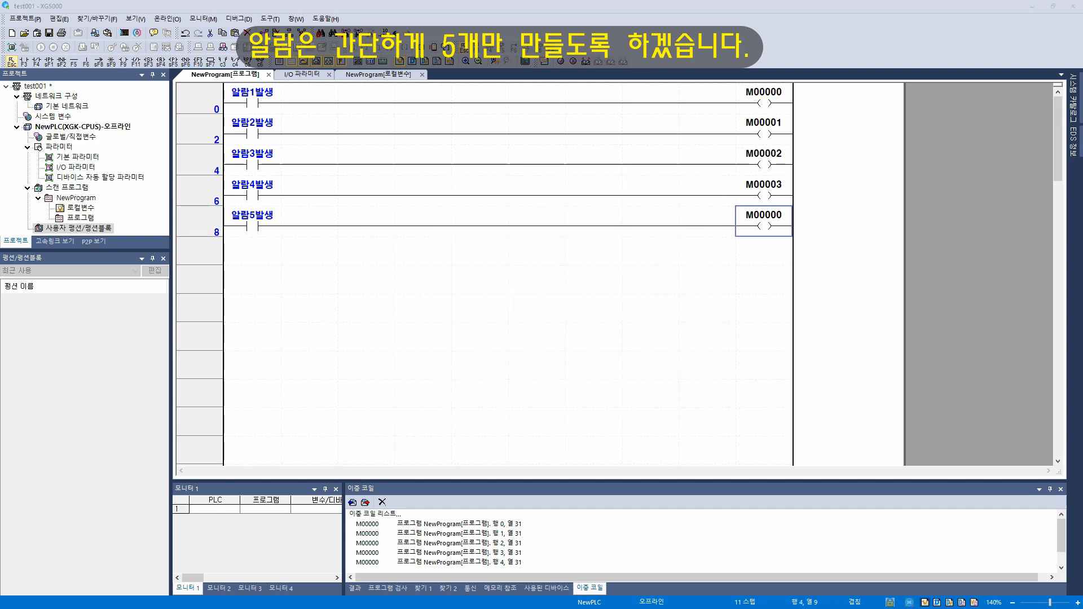
Start the PLC simulator, write the full program and parameters to it, and put it in run mode
{"action": "left_click", "coordinate": [125, 35]}
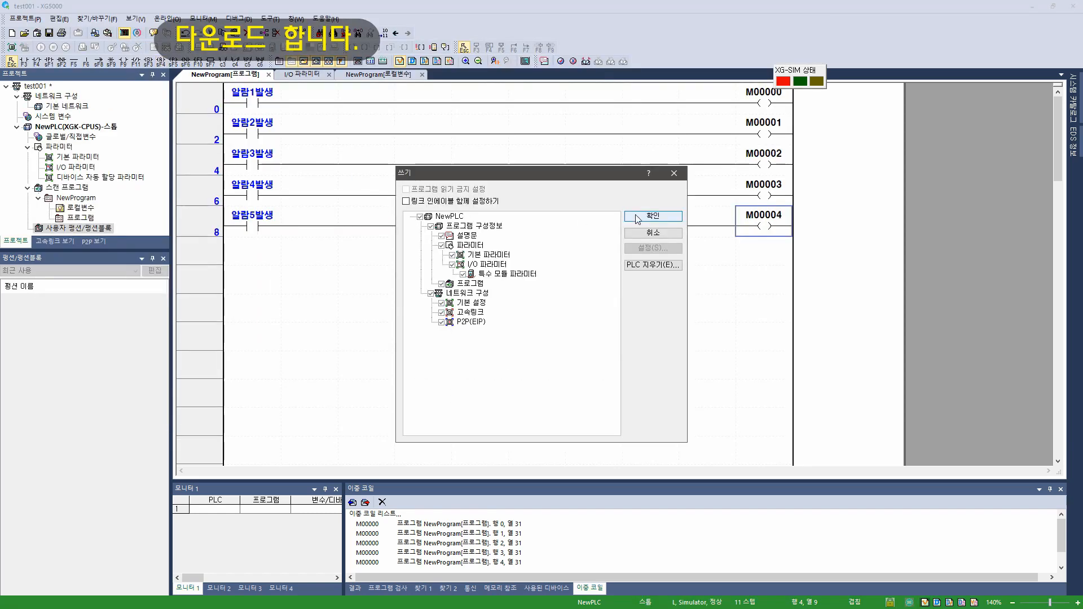
{"action": "left_click", "coordinate": [638, 217]}
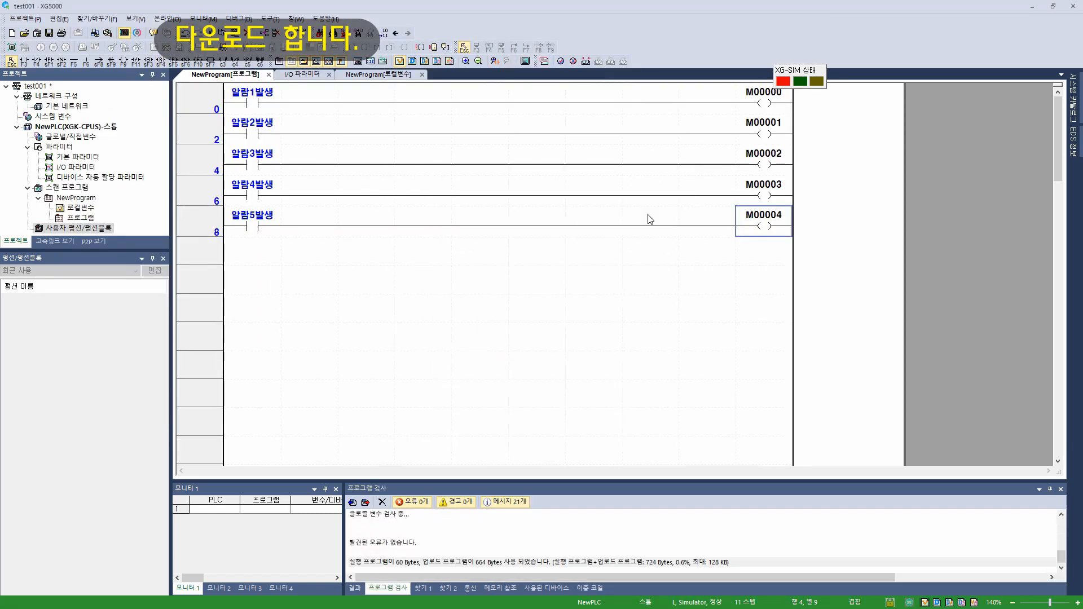
{"action": "left_click", "coordinate": [589, 334]}
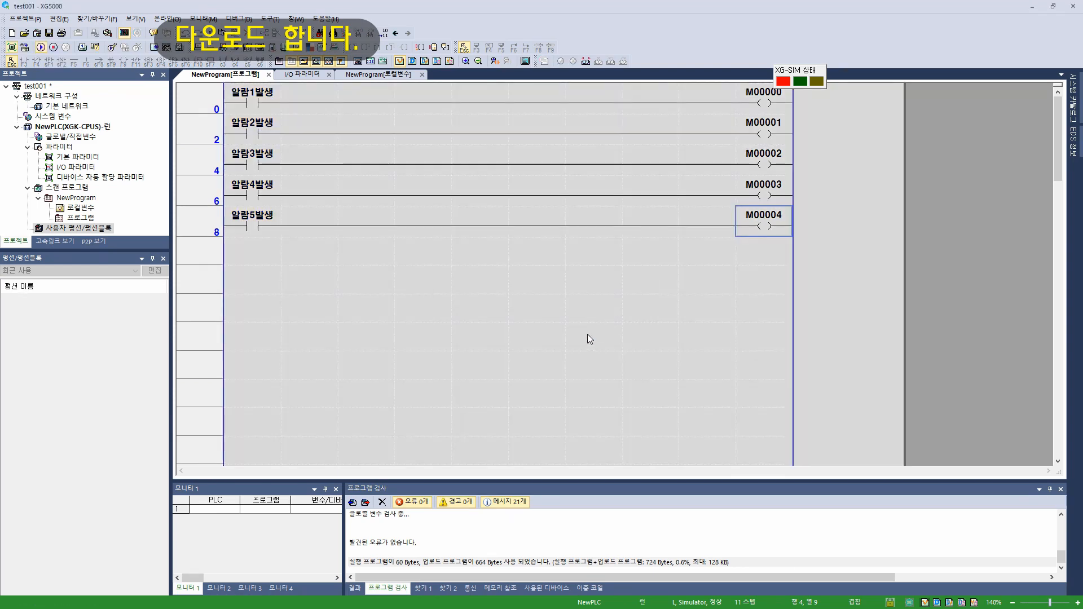
Switch to XP-Builder beside the ladder program, close the toolbox and run the HMI project in the simulator
{"action": "left_click", "coordinate": [340, 184]}
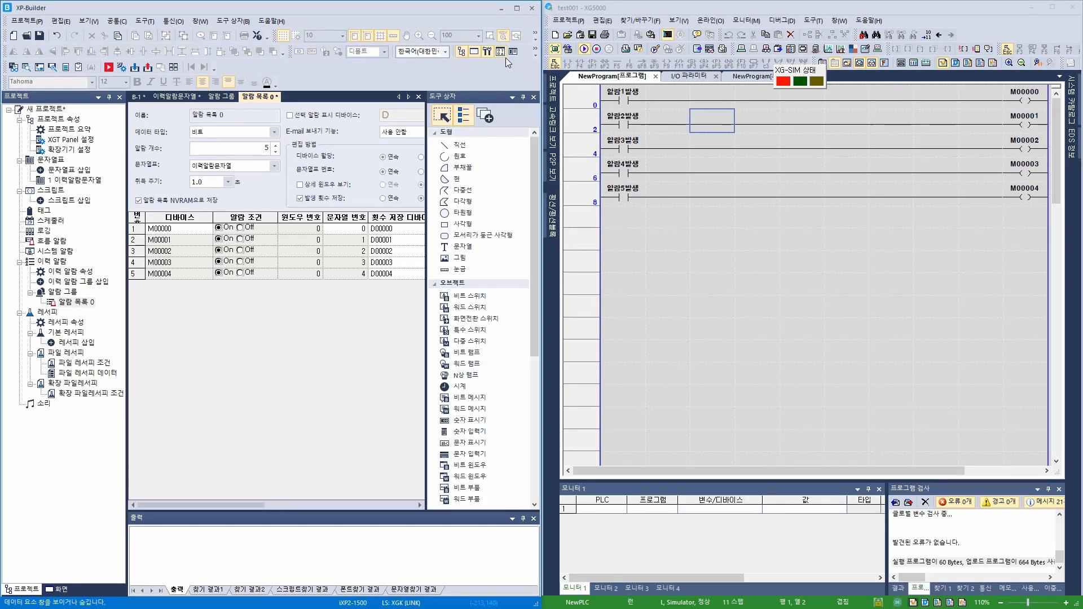
{"action": "left_click", "coordinate": [534, 97]}
{"action": "left_click", "coordinate": [109, 67]}
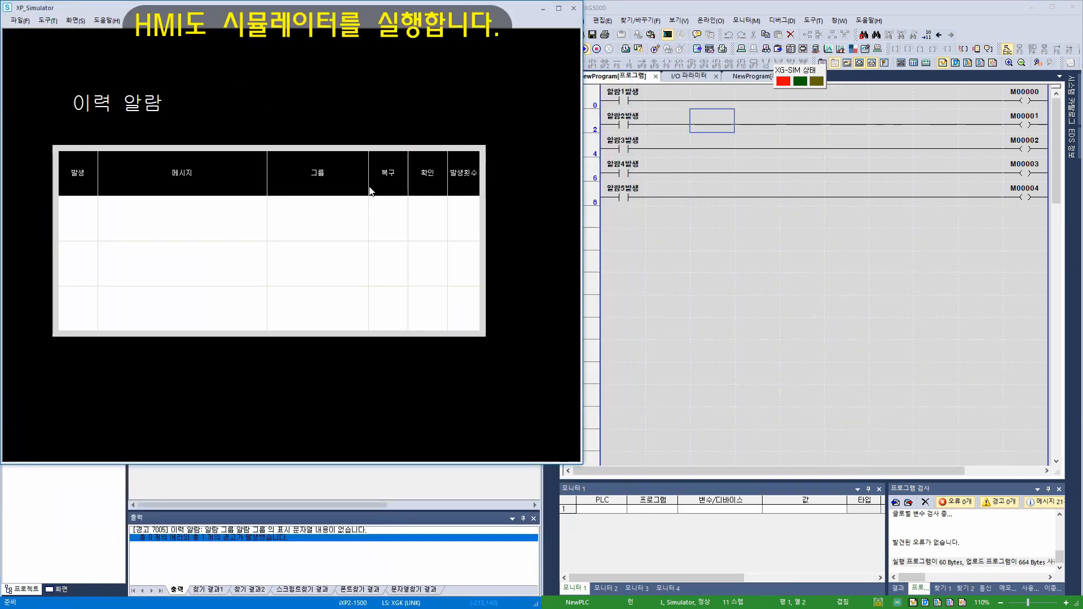
Switch on the 알람1발생 and 알람2발생 contacts in the monitored ladder program
{"action": "left_click", "coordinate": [620, 234]}
{"action": "left_click", "coordinate": [620, 96]}
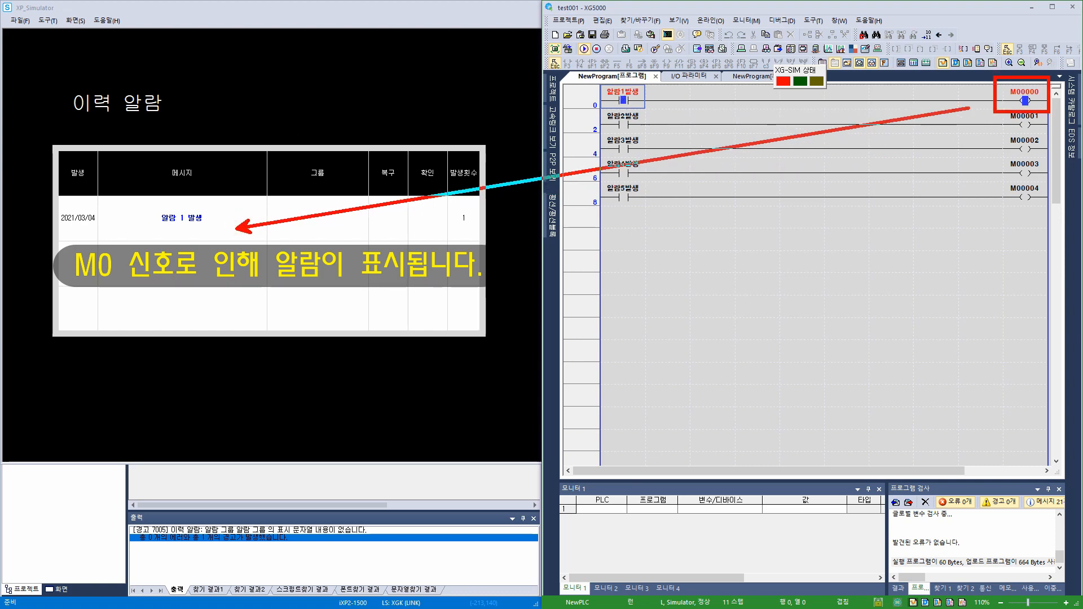
{"action": "key", "text": "Escape"}
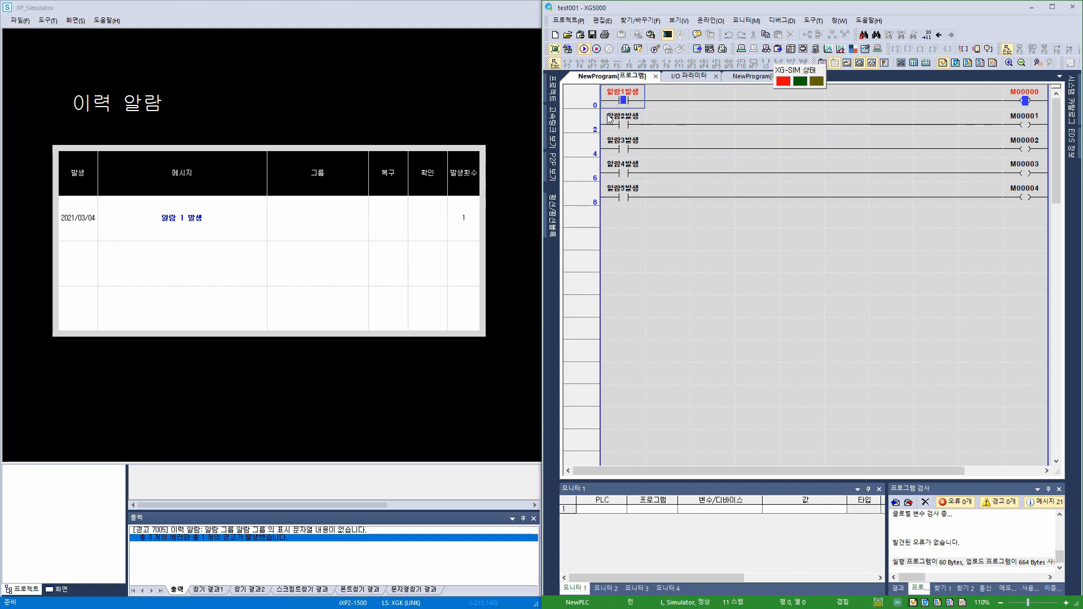
{"action": "left_click", "coordinate": [620, 123]}
{"action": "key", "text": "ctrl+Return"}
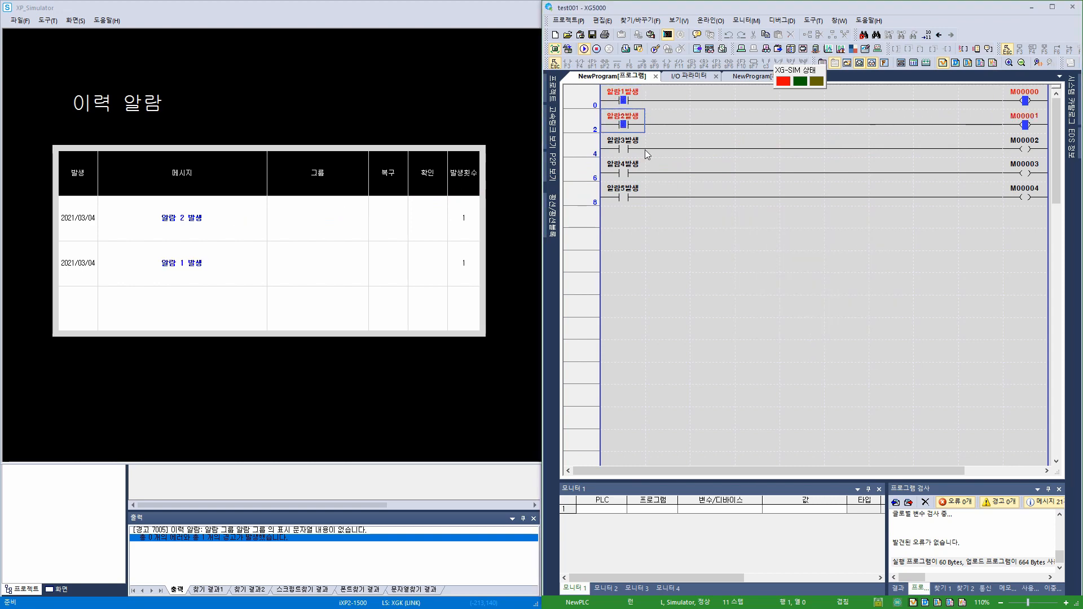
Switch the 알람2발생 contact off to clear the second alarm
{"action": "key", "text": "Down"}
{"action": "key", "text": "Up"}
{"action": "key", "text": "Up"}
{"action": "key", "text": "Down"}
{"action": "key", "text": "Return"}
{"action": "key", "text": "Return"}
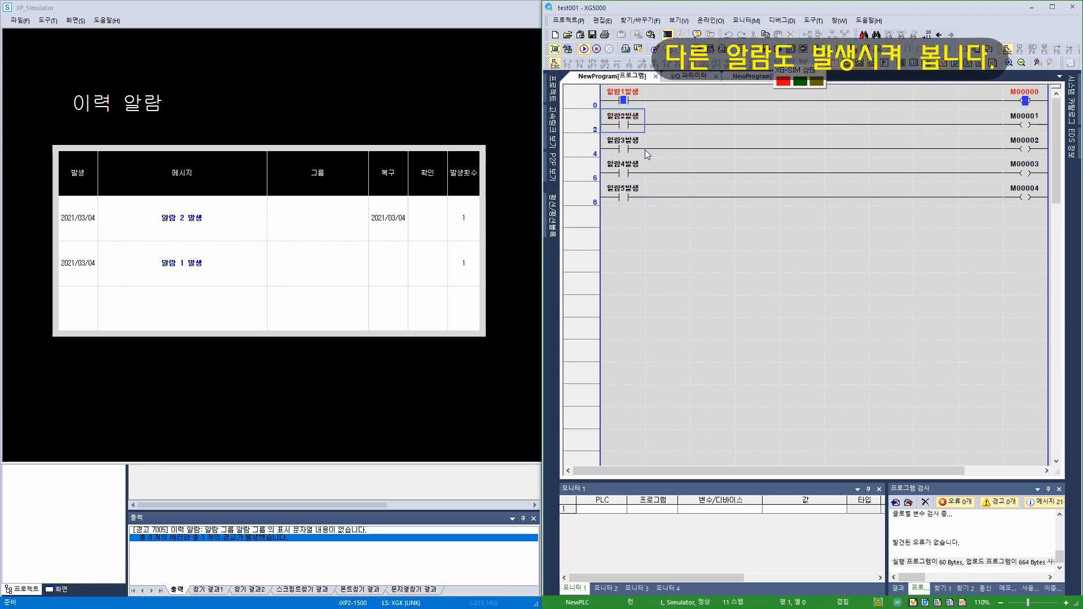
Switch the 알람4발생 contact on and back off to record the fourth alarm's occurrence and recovery
{"action": "key", "text": "Down"}
{"action": "key", "text": "Down"}
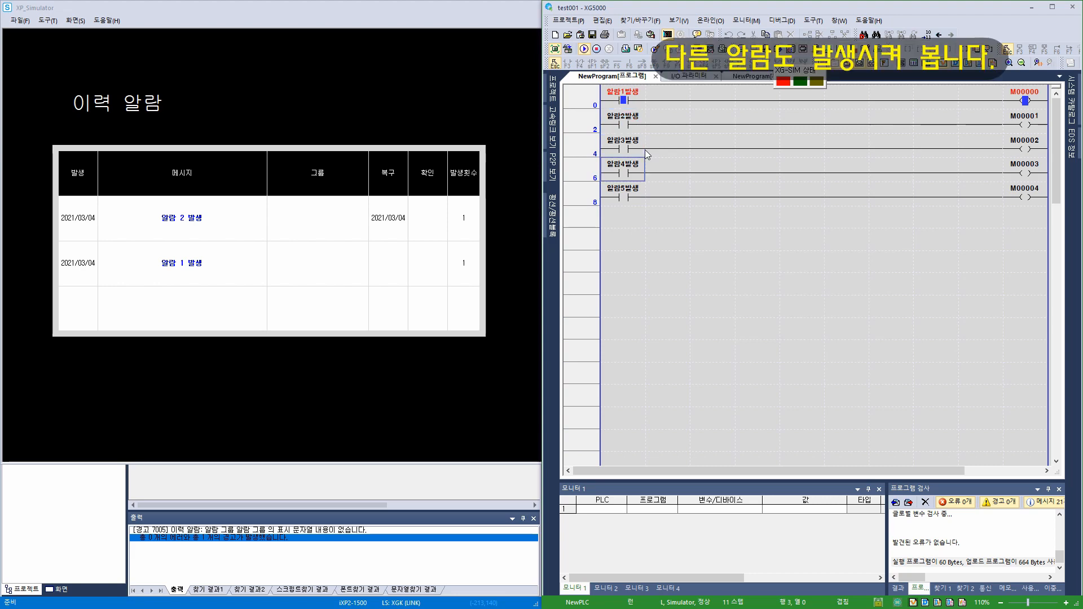
{"action": "key", "text": "ctrl+Return"}
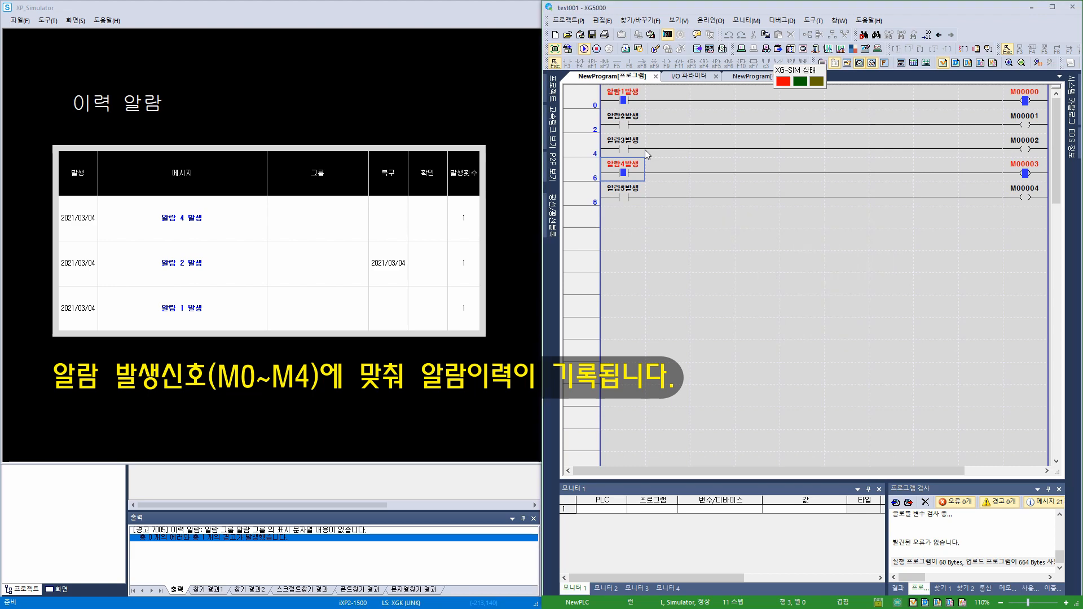
{"action": "key", "text": "ctrl+Return"}
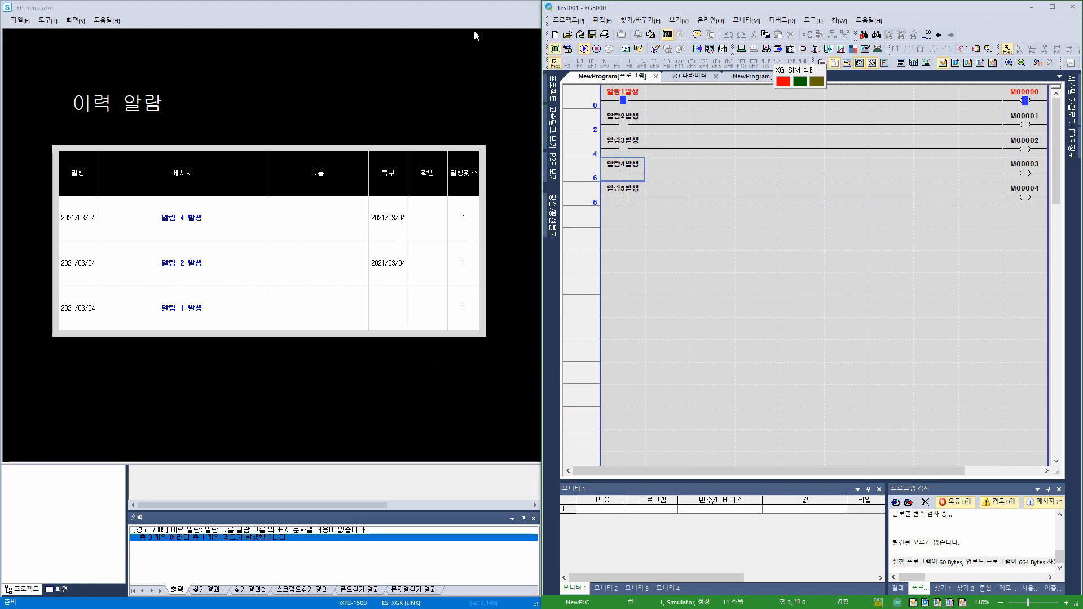
Set the history alarm viewer's occurrence time format to MM/DD HH:MM:SS and rerun the HMI project in the simulator
{"action": "left_click", "coordinate": [475, 32]}
{"action": "left_click", "coordinate": [569, 7]}
{"action": "left_click", "coordinate": [432, 347]}
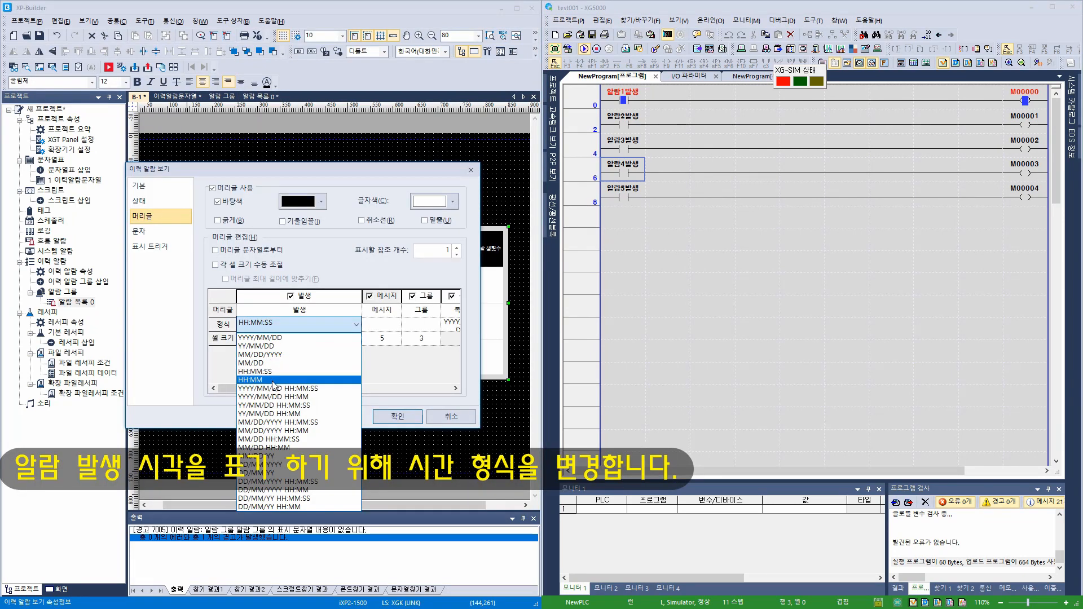
{"action": "left_click", "coordinate": [293, 439]}
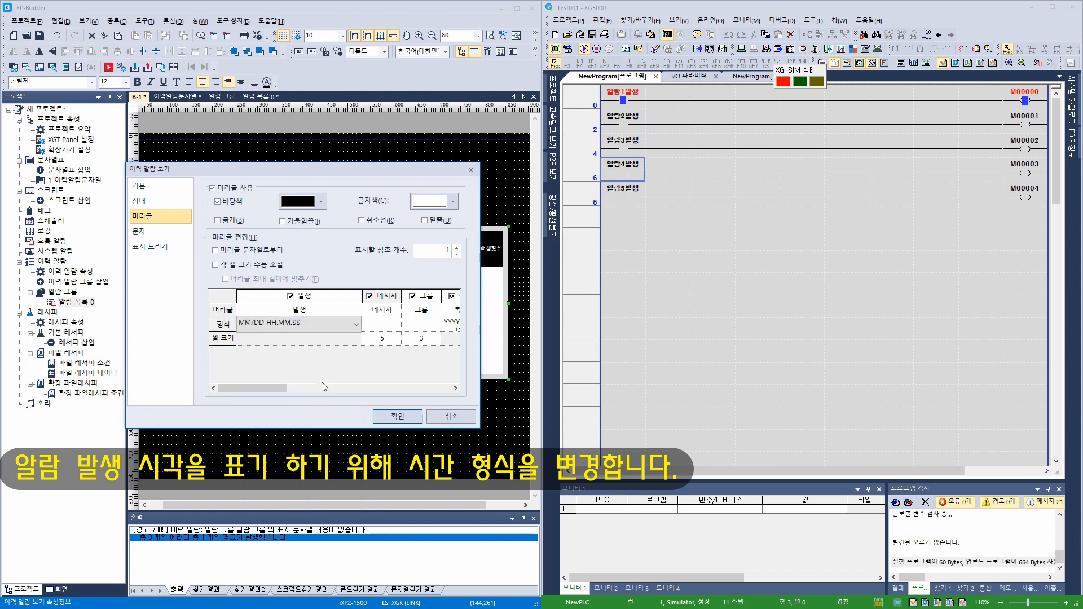
{"action": "left_click", "coordinate": [395, 416]}
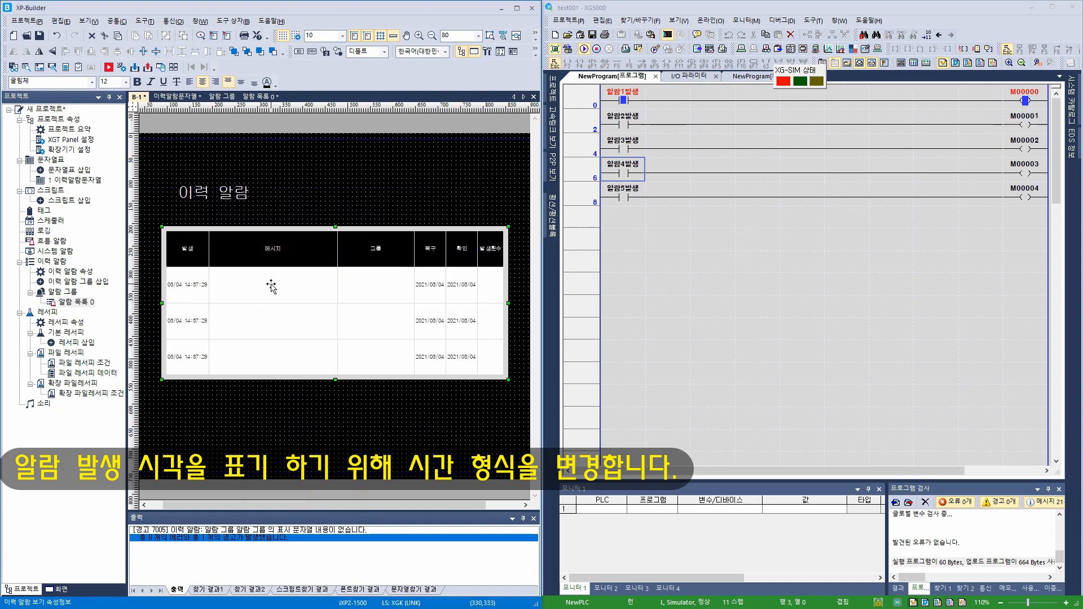
{"action": "left_click", "coordinate": [109, 67]}
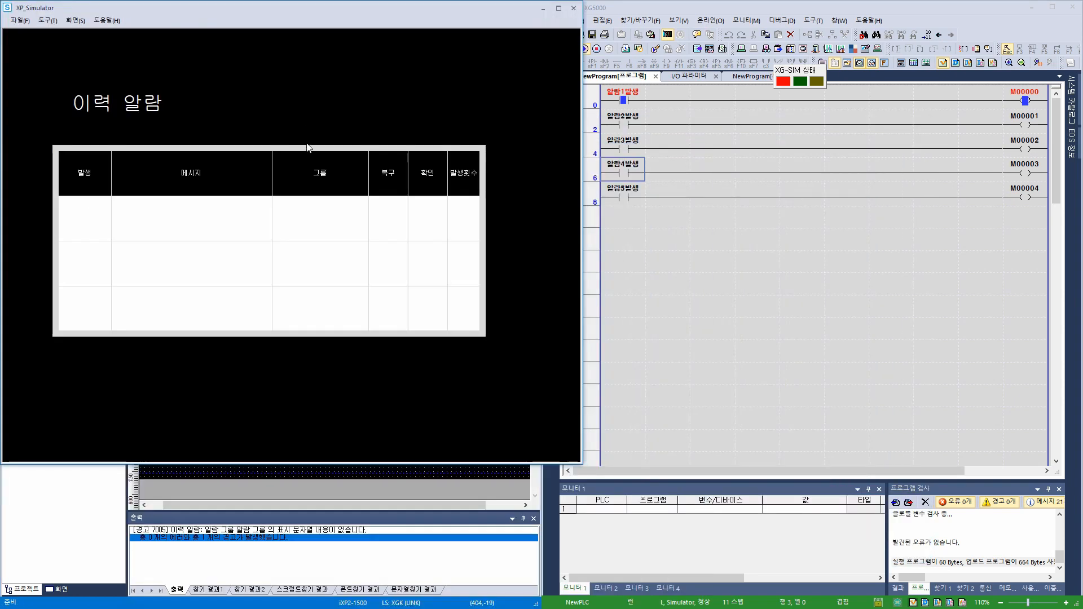
Switch the 알람2발생 contact on and back off to record its occurrence and recovery with the new time format
{"action": "left_click", "coordinate": [623, 100]}
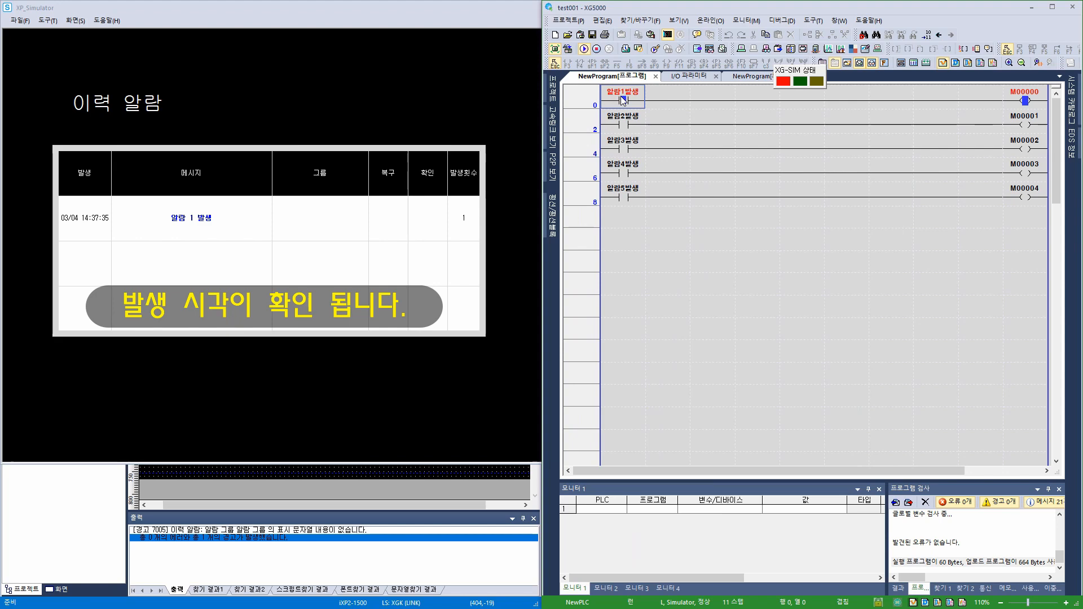
{"action": "left_click", "coordinate": [626, 124]}
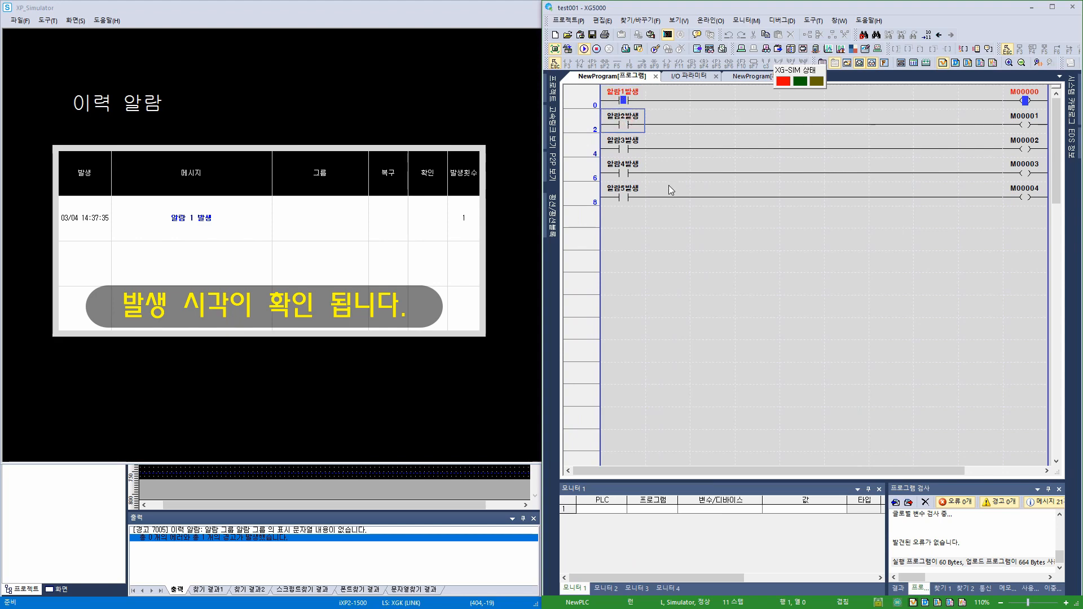
{"action": "key", "text": "Return"}
{"action": "key", "text": "Return"}
{"action": "key", "text": "Return"}
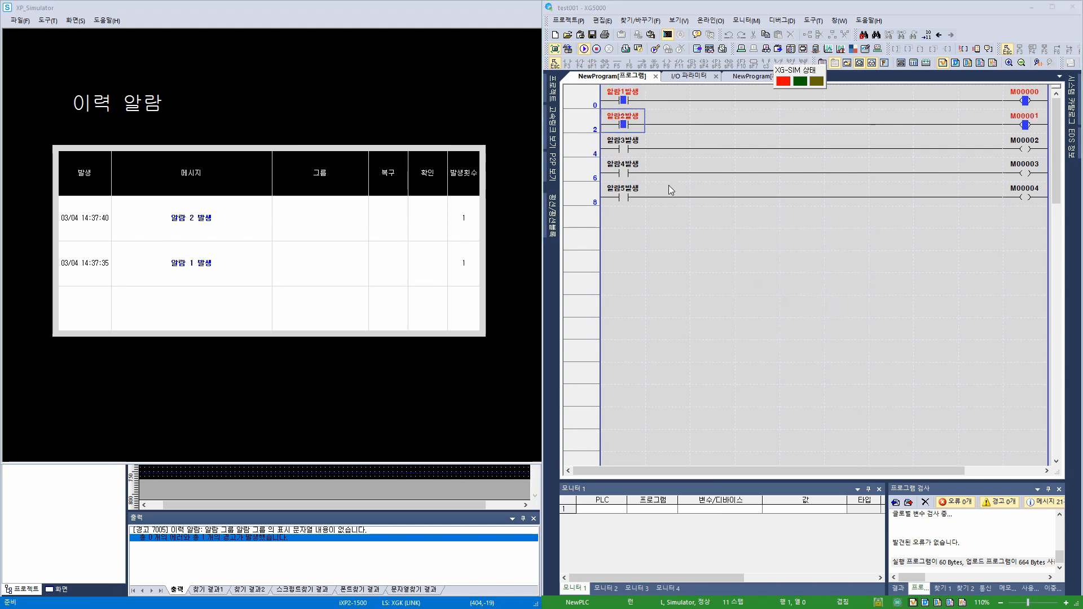
{"action": "key", "text": "Return"}
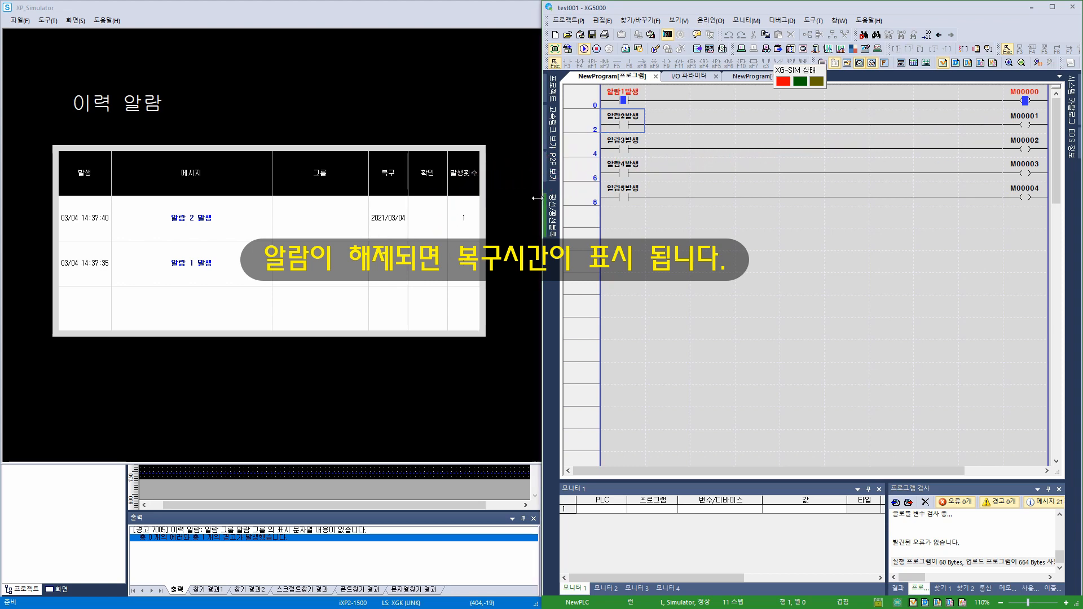
Switch off the 알람1발생 contact and switch on the 알람3발생 contact
{"action": "left_click", "coordinate": [643, 105]}
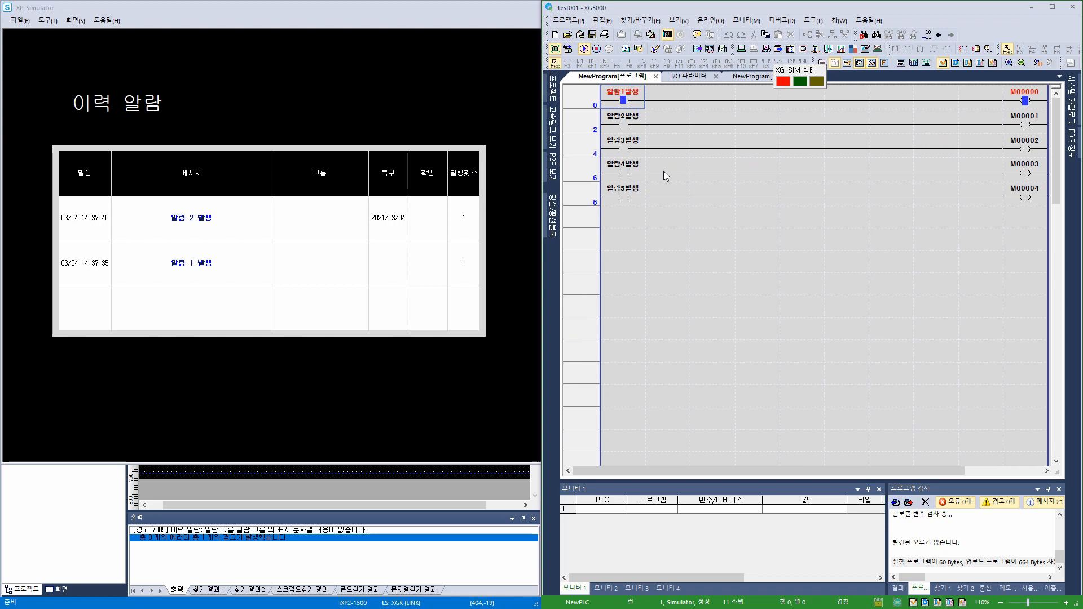
{"action": "key", "text": "Down"}
{"action": "key", "text": "Down"}
{"action": "key", "text": "Return"}
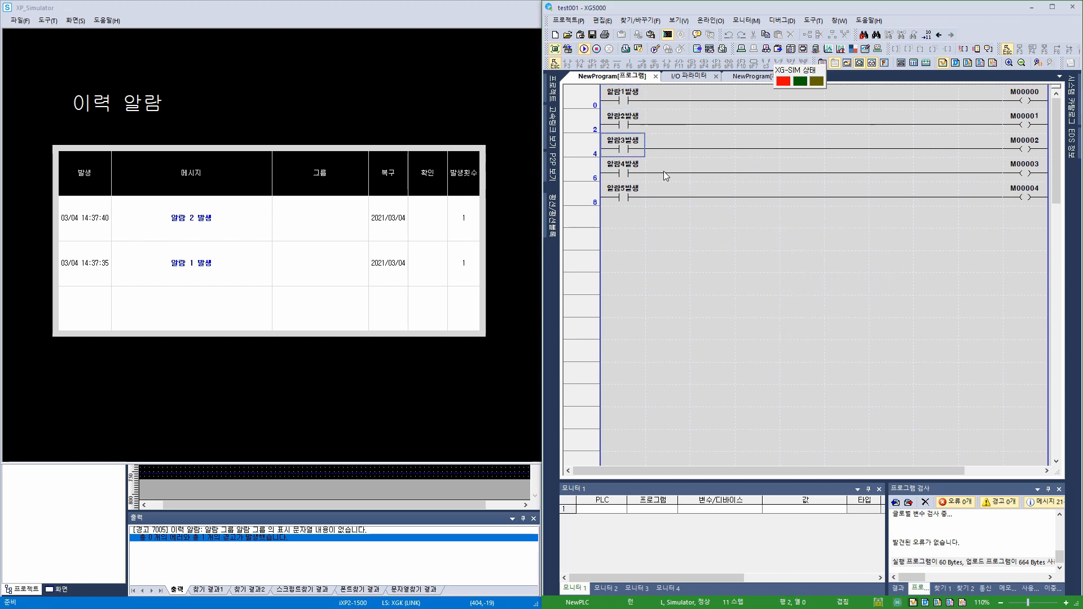
Switch the 알람1발생 and 알람2발생 contacts on again to raise their occurrence counts
{"action": "key", "text": "Up"}
{"action": "key", "text": "Up"}
{"action": "key", "text": "Return"}
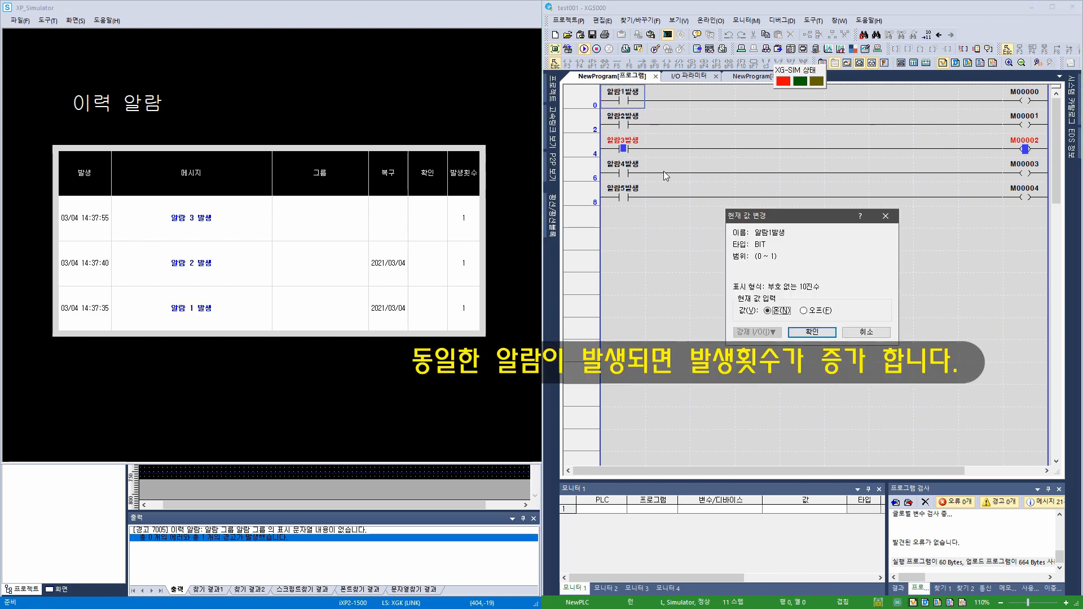
{"action": "key", "text": "Return"}
{"action": "key", "text": "Down"}
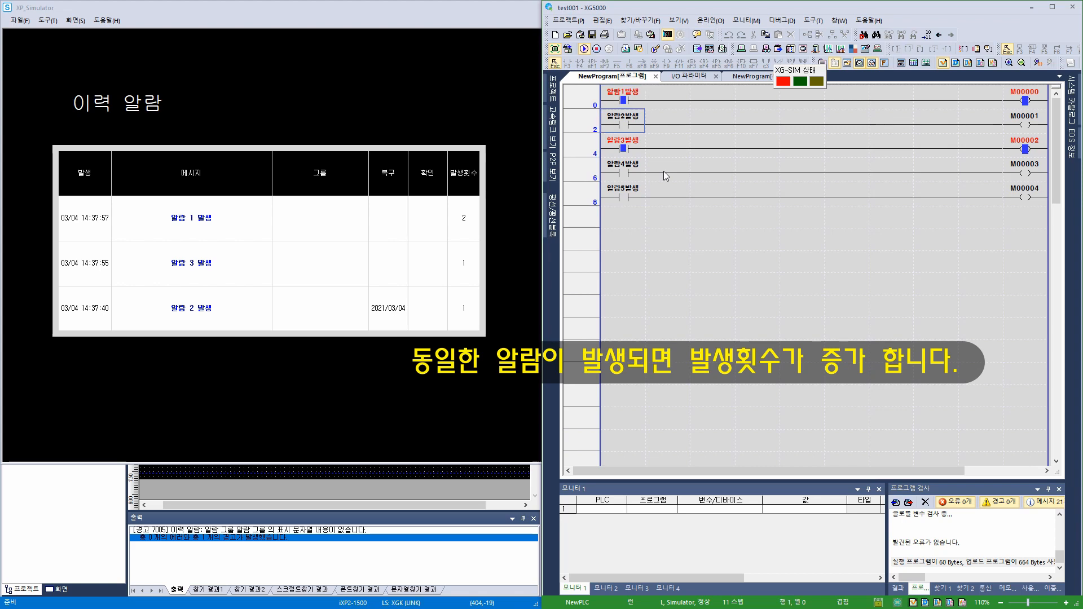
{"action": "key", "text": "Return"}
{"action": "key", "text": "Return"}
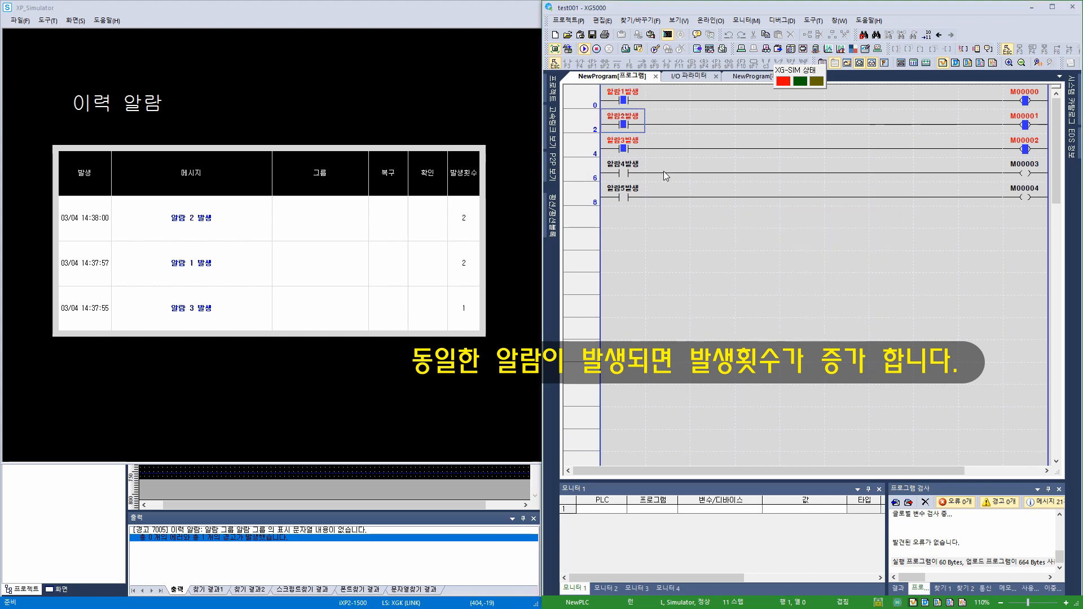
Switch off the 알람3발생 and 알람2발생 contacts
{"action": "key", "text": "Down"}
{"action": "key", "text": "Return"}
{"action": "key", "text": "Return"}
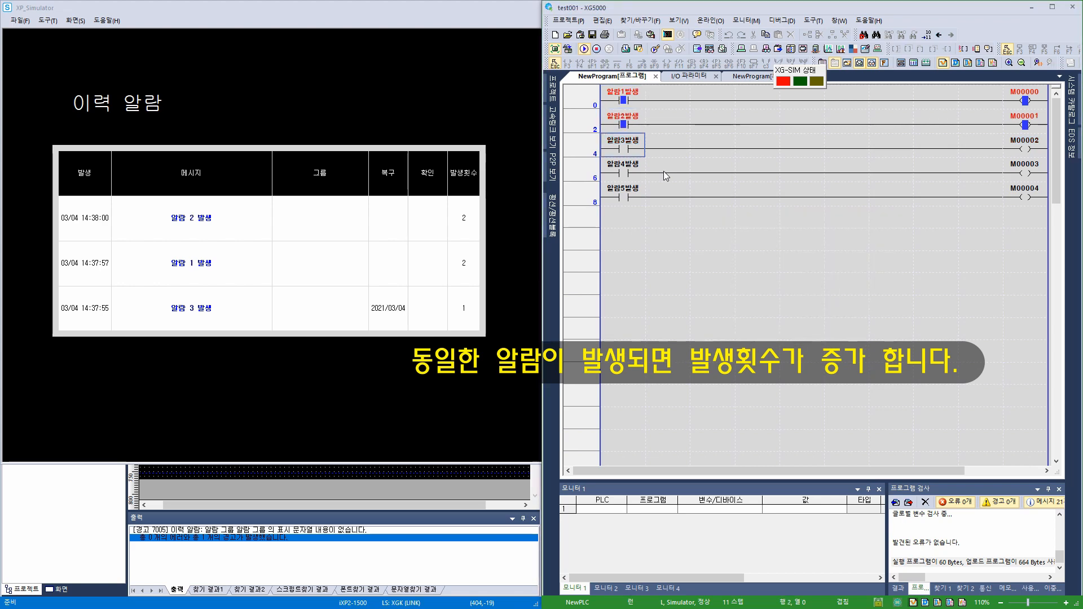
{"action": "key", "text": "Up"}
{"action": "key", "text": "Return"}
{"action": "key", "text": "Return"}
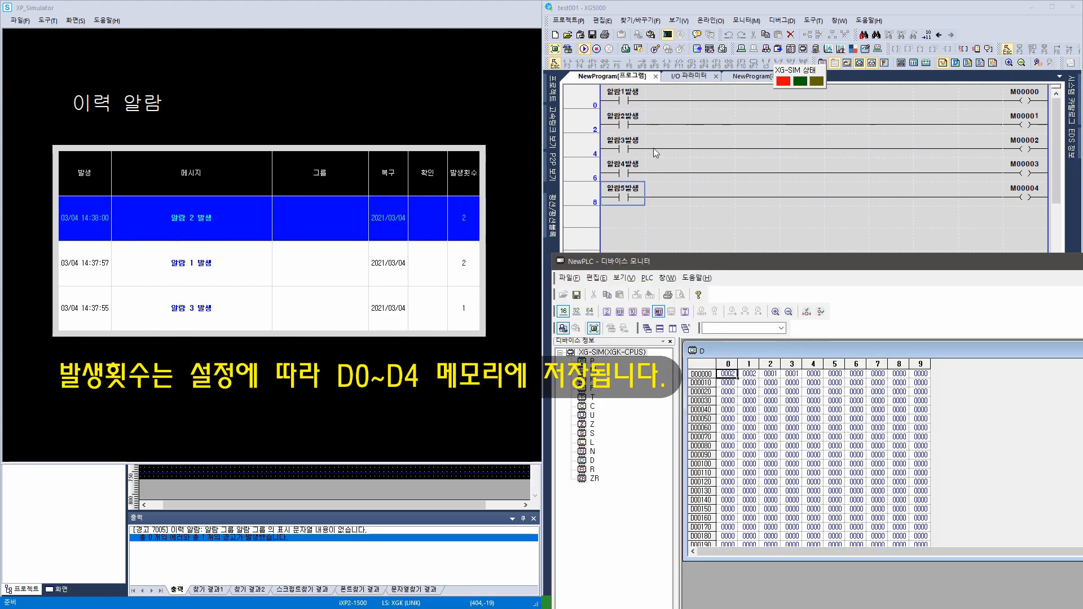
Move the device monitor below the HMI alarm table and switch on the 알람1발생 contact
{"action": "double_click", "coordinate": [626, 99]}
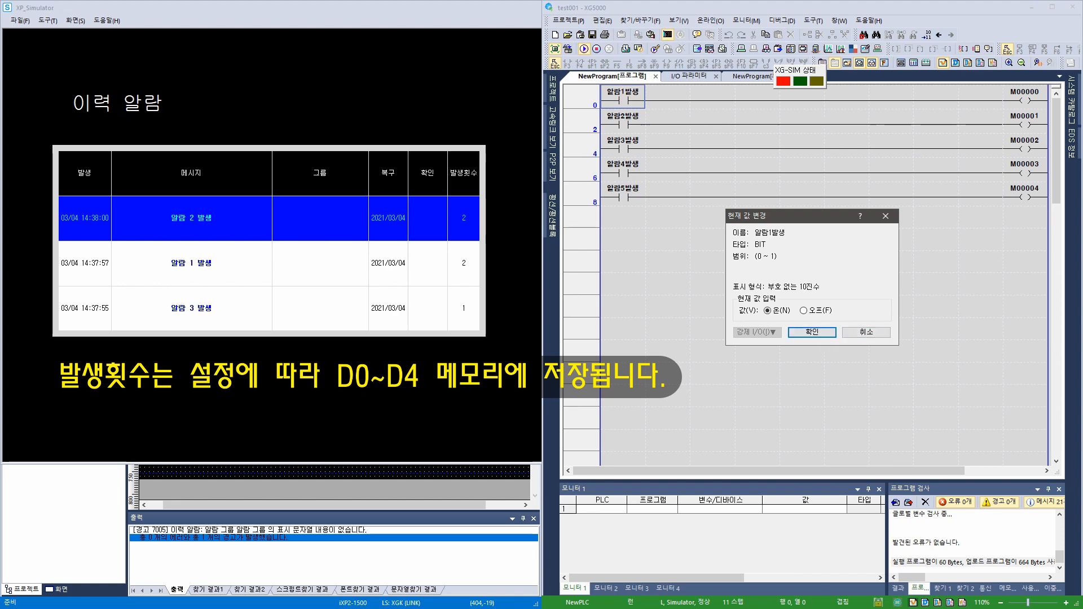
{"action": "key", "text": "alt+Tab"}
{"action": "left_click_drag", "start_coordinate": [837, 266], "coordinate": [330, 338]}
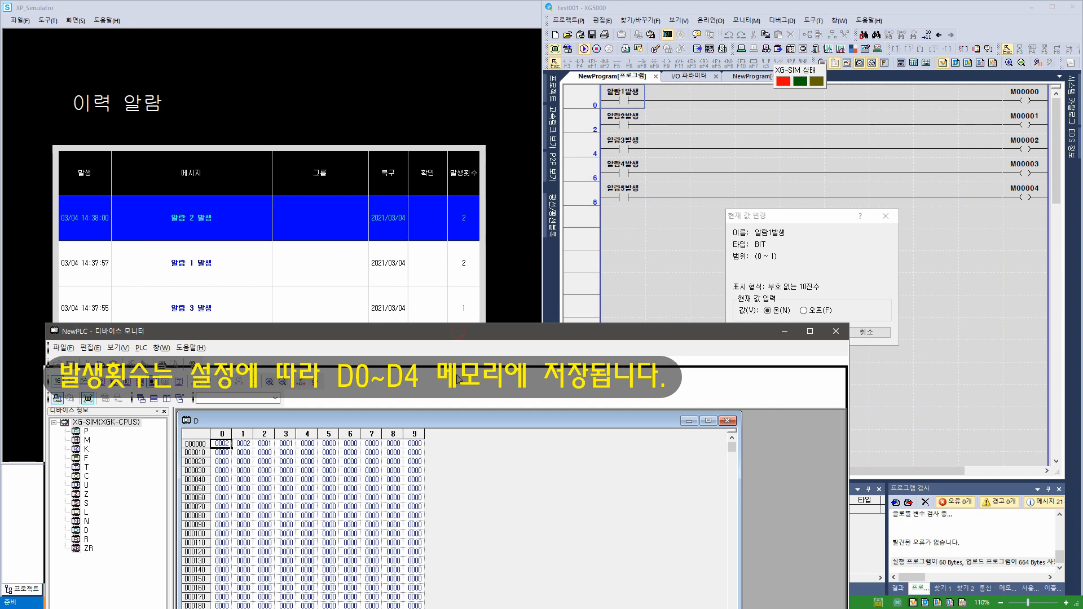
{"action": "left_click_drag", "start_coordinate": [438, 343], "coordinate": [436, 387]}
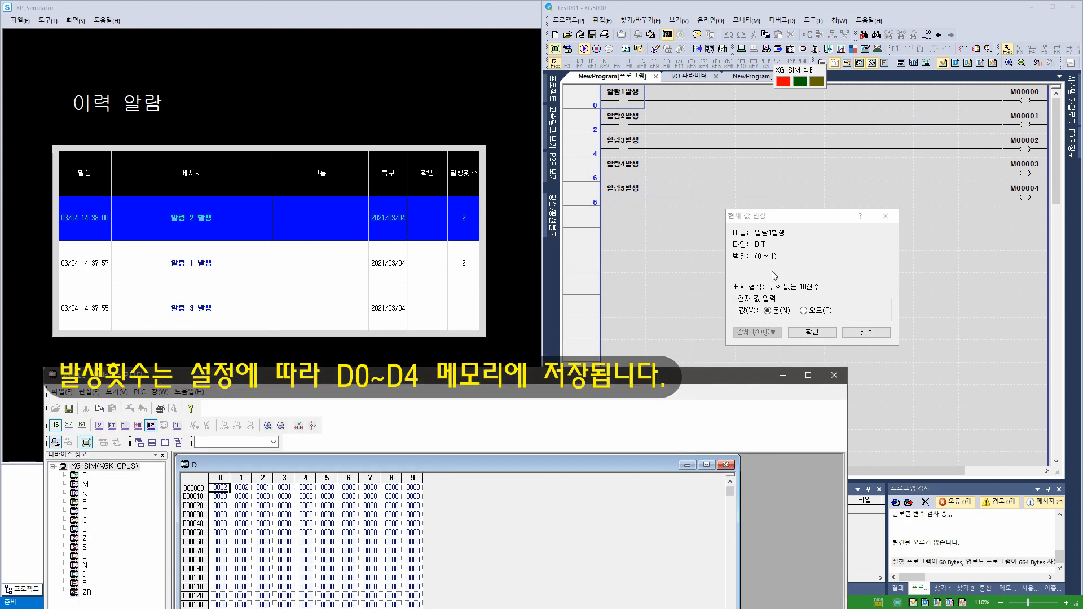
{"action": "left_click", "coordinate": [792, 333]}
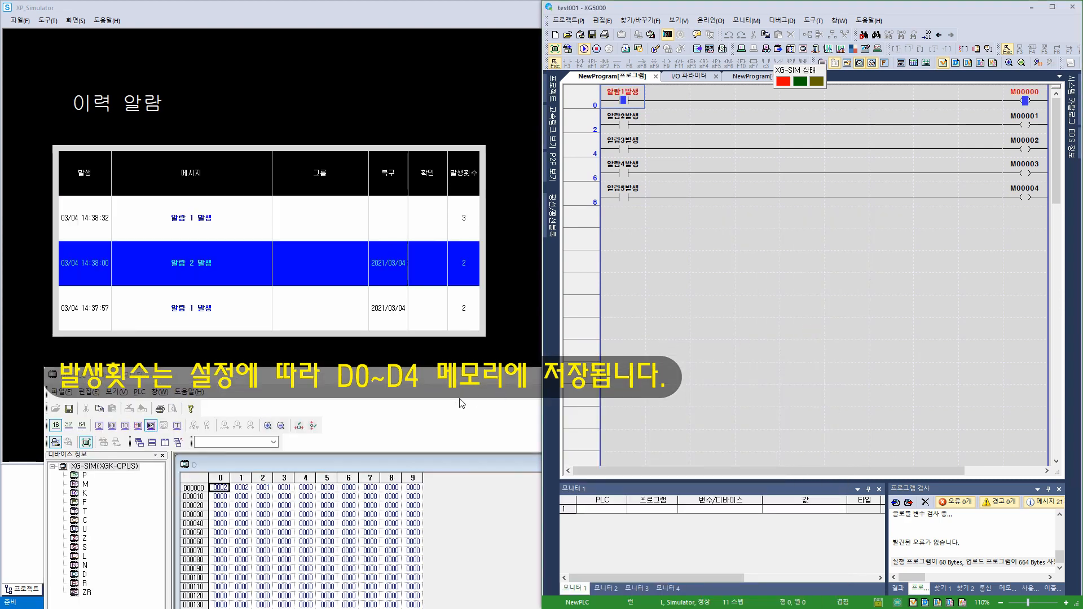
{"action": "left_click", "coordinate": [461, 232]}
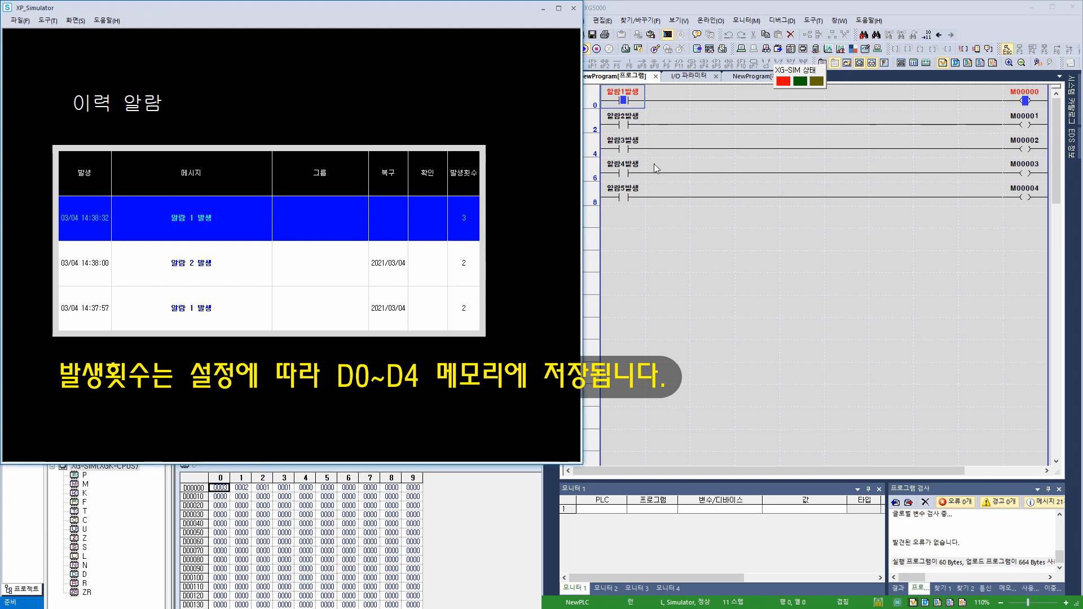
Switch on the 알람3발생 contact and compare its occurrence count with device D2 in the monitor
{"action": "left_click", "coordinate": [627, 152]}
{"action": "double_click", "coordinate": [625, 150], "text": "shift"}
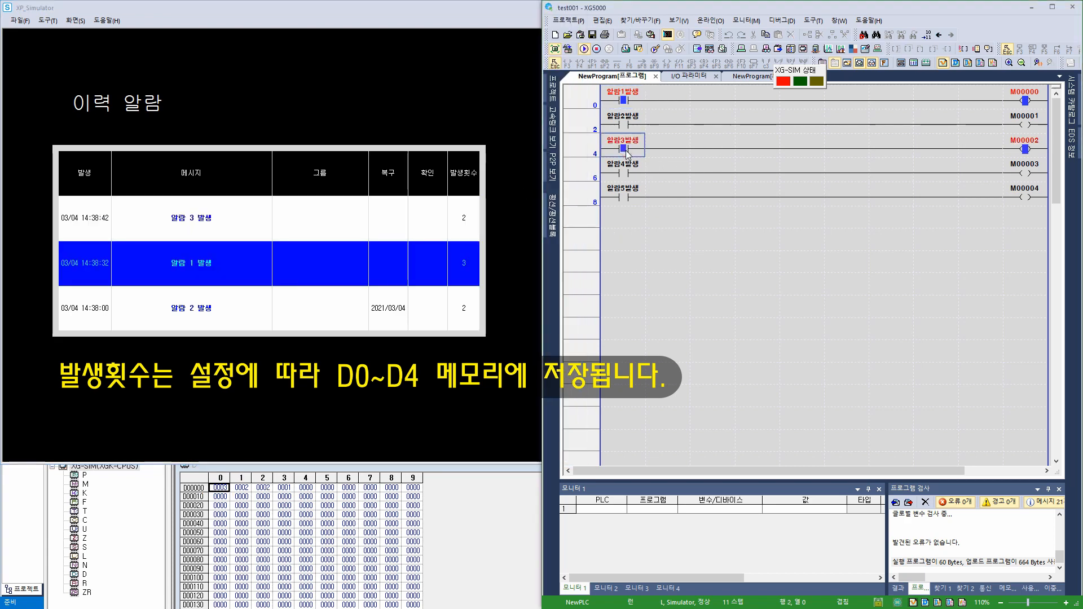
{"action": "left_click", "coordinate": [464, 220]}
{"action": "key", "text": "ctrl+2"}
{"action": "left_click_drag", "start_coordinate": [444, 197], "coordinate": [490, 245], "text": "ctrl"}
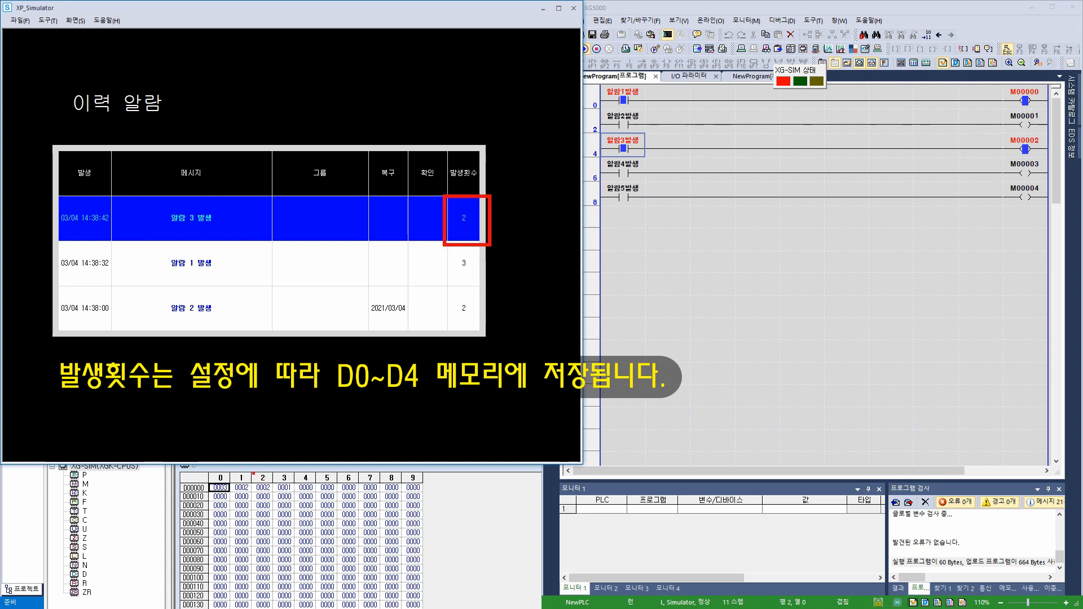
{"action": "left_click_drag", "start_coordinate": [252, 473], "coordinate": [275, 496], "text": "ctrl"}
{"action": "key", "text": "Escape"}
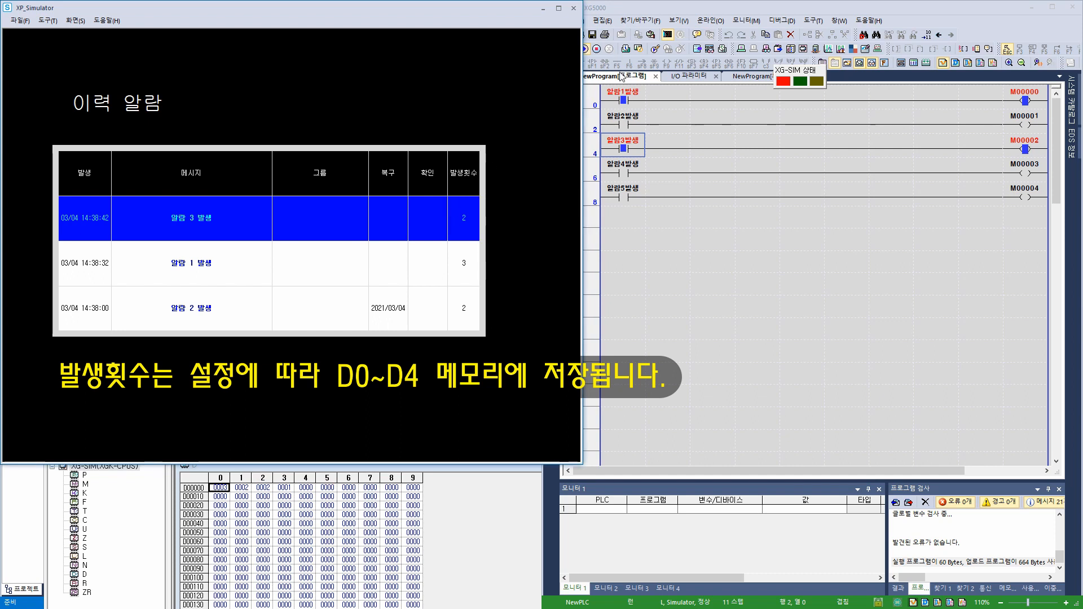
Switch the 알람3발생 contact off and on again, and check its count against D2 in the device monitor
{"action": "left_click", "coordinate": [624, 156]}
{"action": "double_click", "coordinate": [624, 156], "text": "shift"}
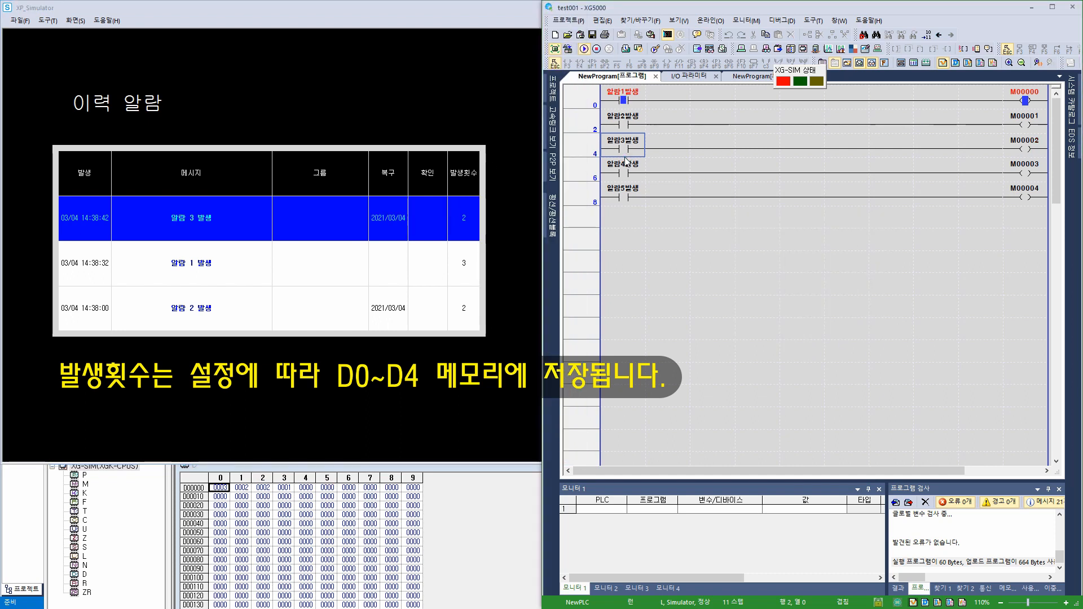
{"action": "double_click", "coordinate": [625, 160], "text": "shift"}
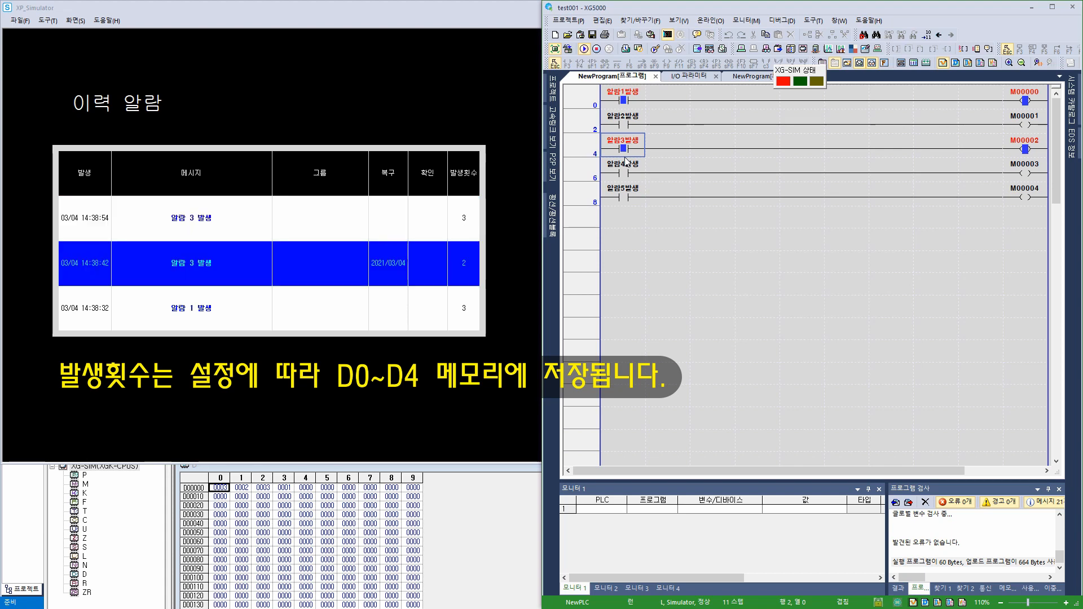
{"action": "left_click_drag", "start_coordinate": [443, 204], "coordinate": [478, 230]}
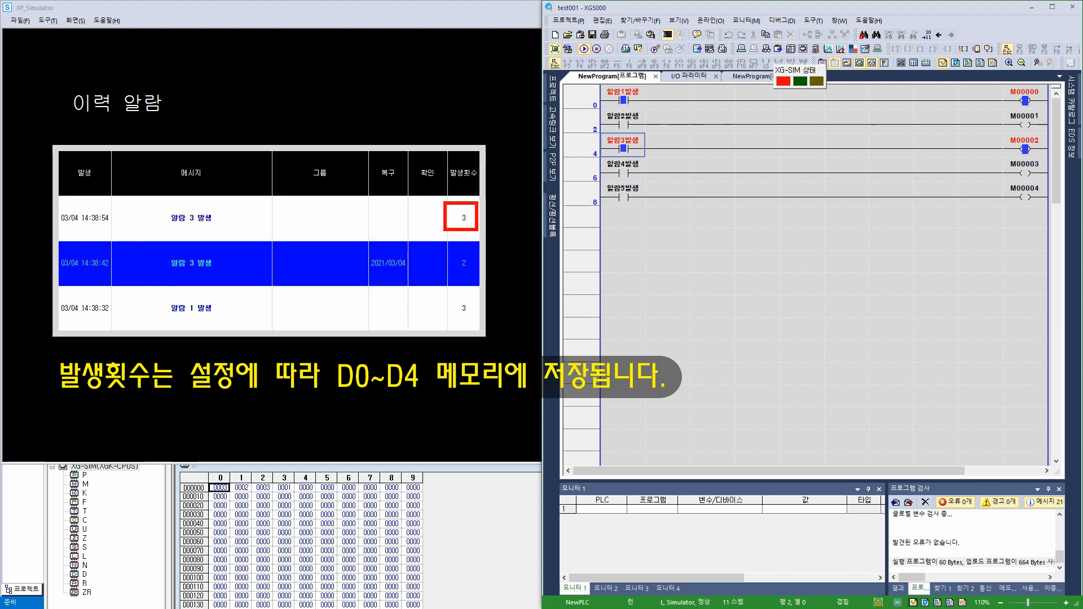
{"action": "mouse_move", "coordinate": [247, 468]}
{"action": "left_mouse_down"}
{"action": "mouse_move", "coordinate": [282, 503]}
{"action": "mouse_move", "coordinate": [446, 235]}
{"action": "left_mouse_up"}
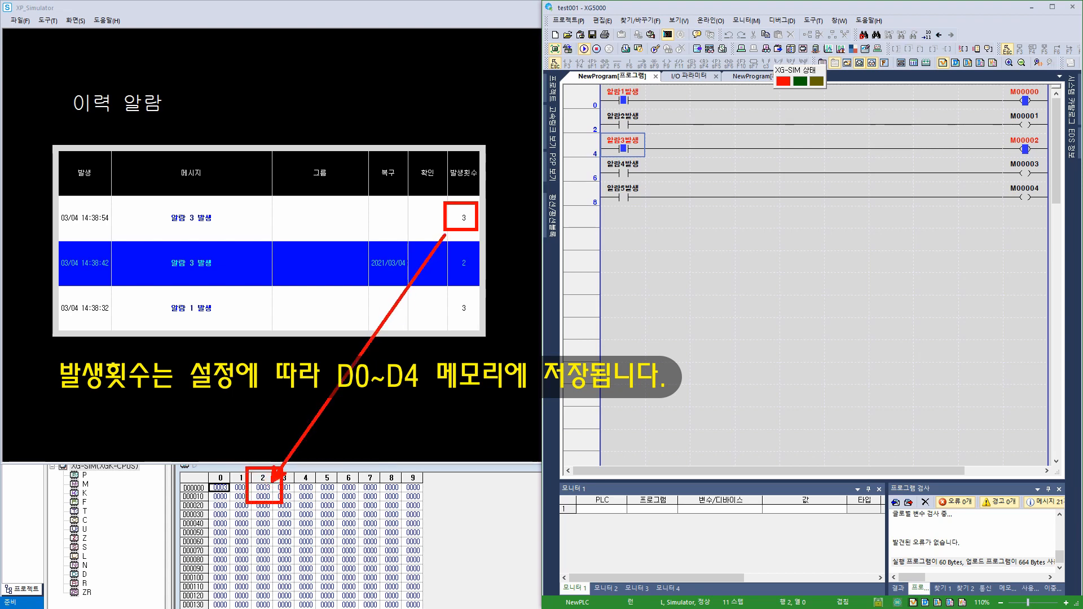
{"action": "key", "text": "Escape"}
{"action": "left_click", "coordinate": [479, 512]}
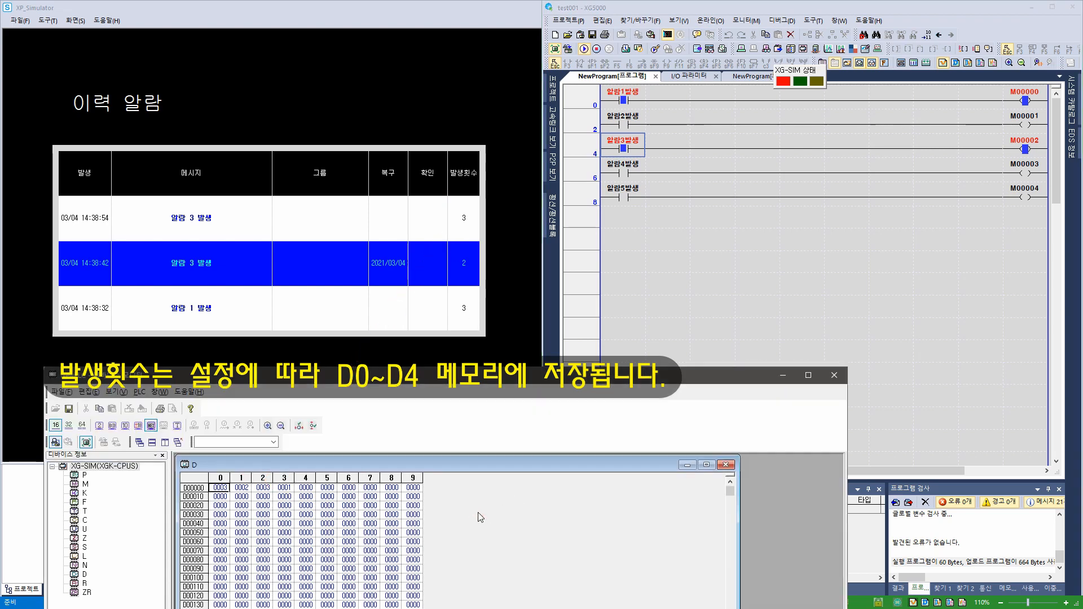
Close the HMI simulation and enlarge the XP-Builder window to full screen
{"action": "left_click", "coordinate": [516, 343]}
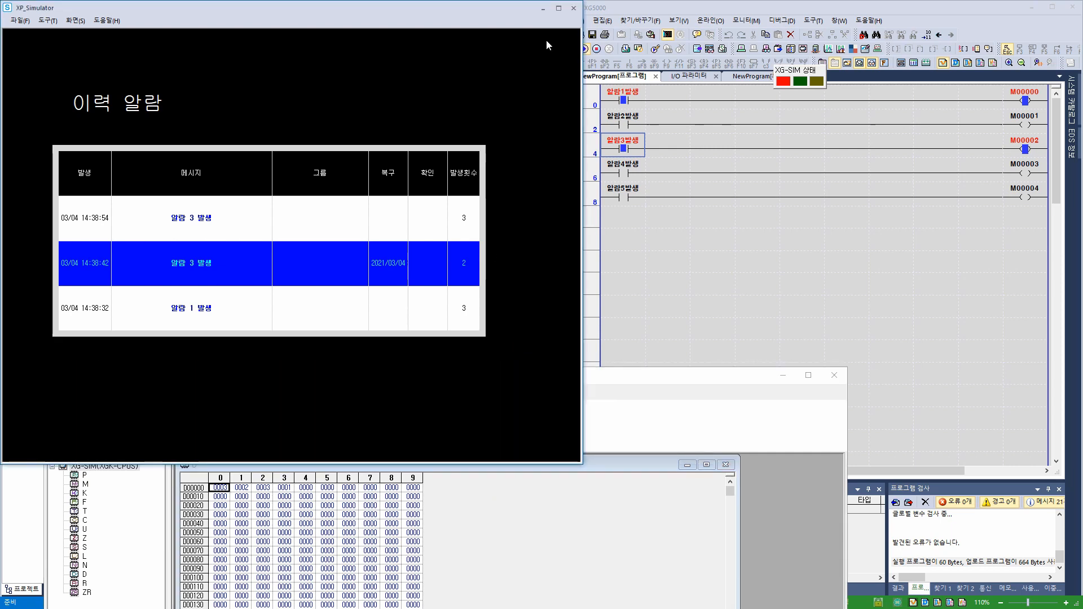
{"action": "left_click", "coordinate": [573, 8]}
{"action": "left_click", "coordinate": [466, 142]}
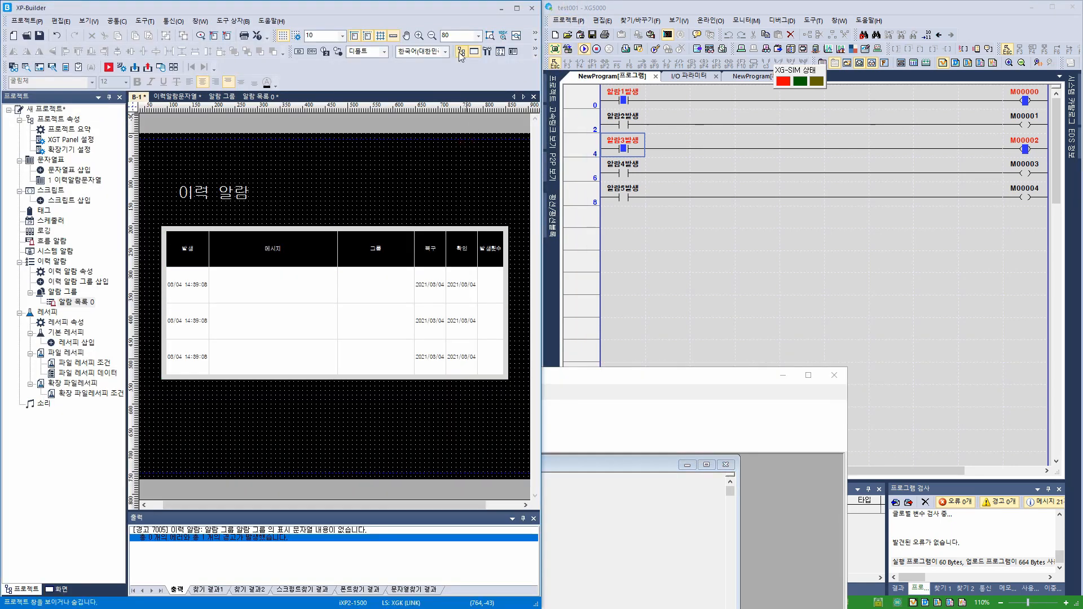
{"action": "left_click", "coordinate": [517, 8]}
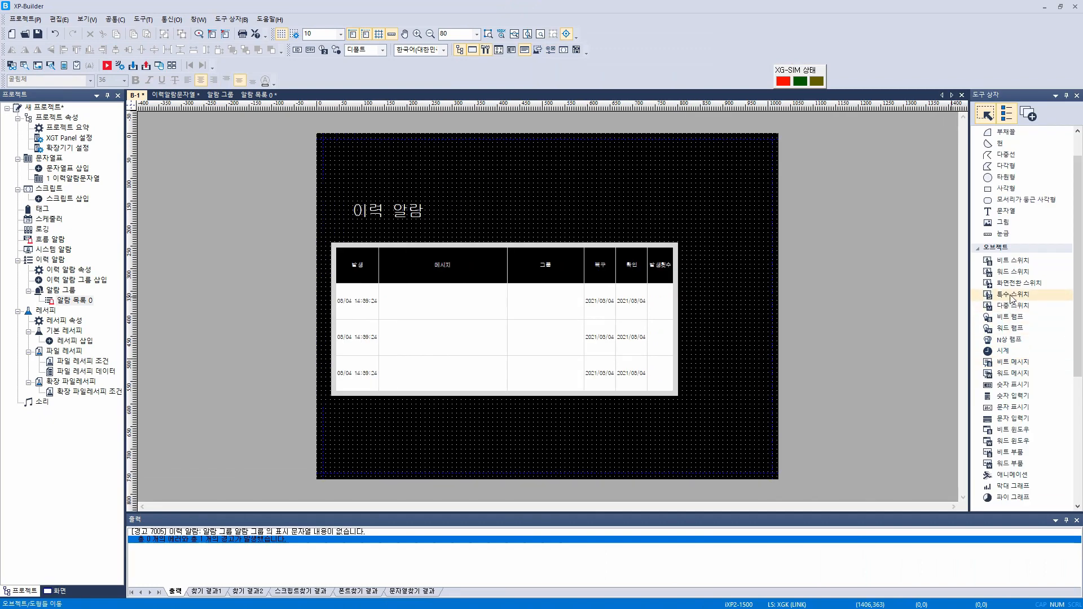
Place a special switch (특수 스위치) right of the alarm table with the history alarm list function 한 줄 위로
{"action": "left_click", "coordinate": [1011, 295]}
{"action": "left_click_drag", "start_coordinate": [701, 215], "coordinate": [745, 252]}
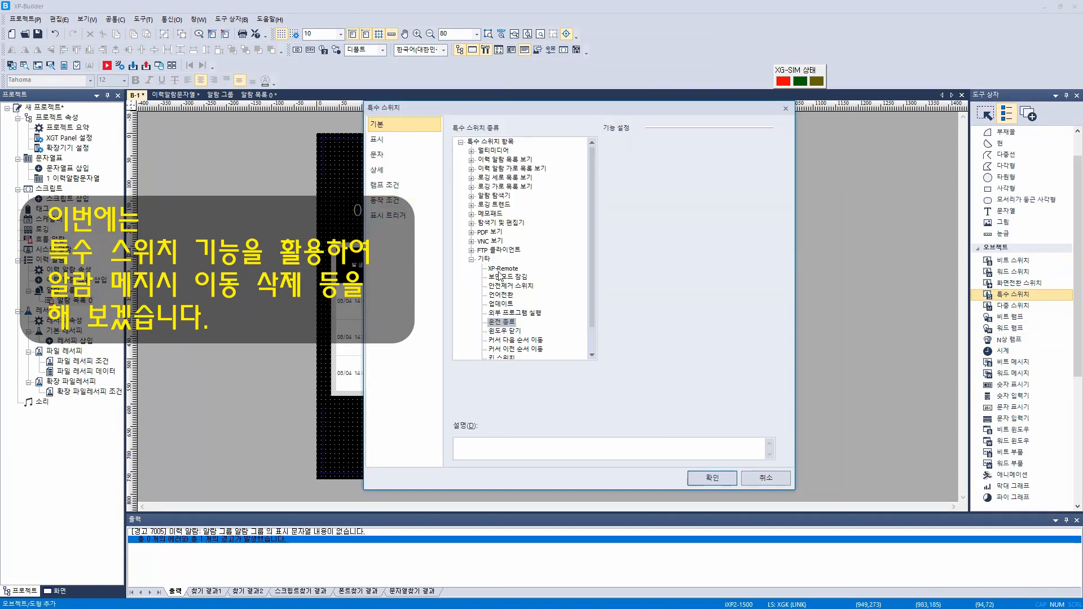
{"action": "left_click", "coordinate": [471, 159]}
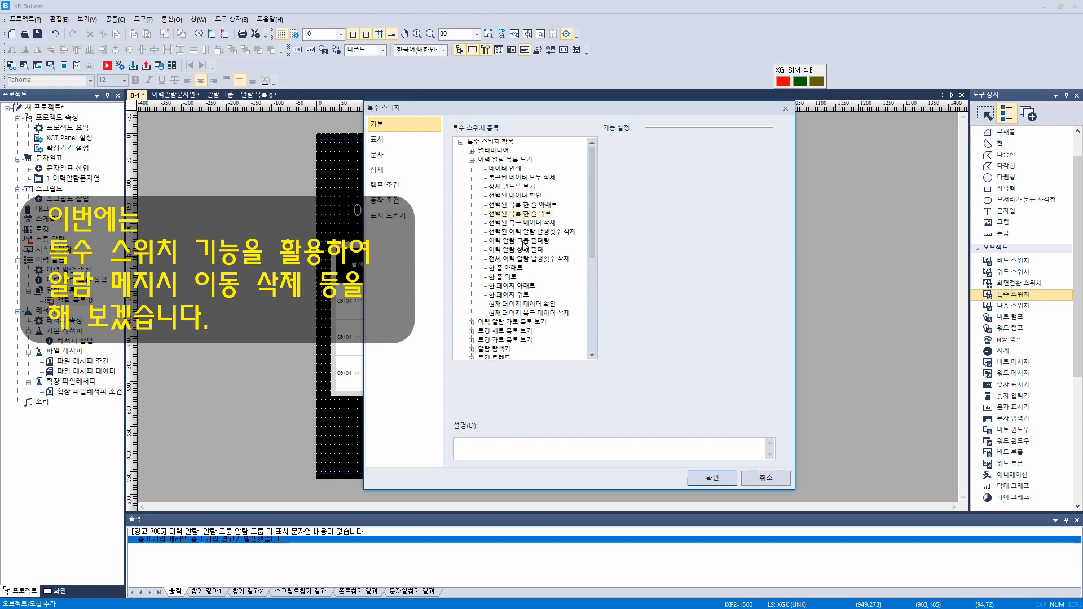
{"action": "left_click", "coordinate": [509, 277]}
{"action": "left_click", "coordinate": [712, 478]}
Set the new switch's image to the dark single up-arrow from the Switch category of the graphic library
{"action": "left_click", "coordinate": [717, 224]}
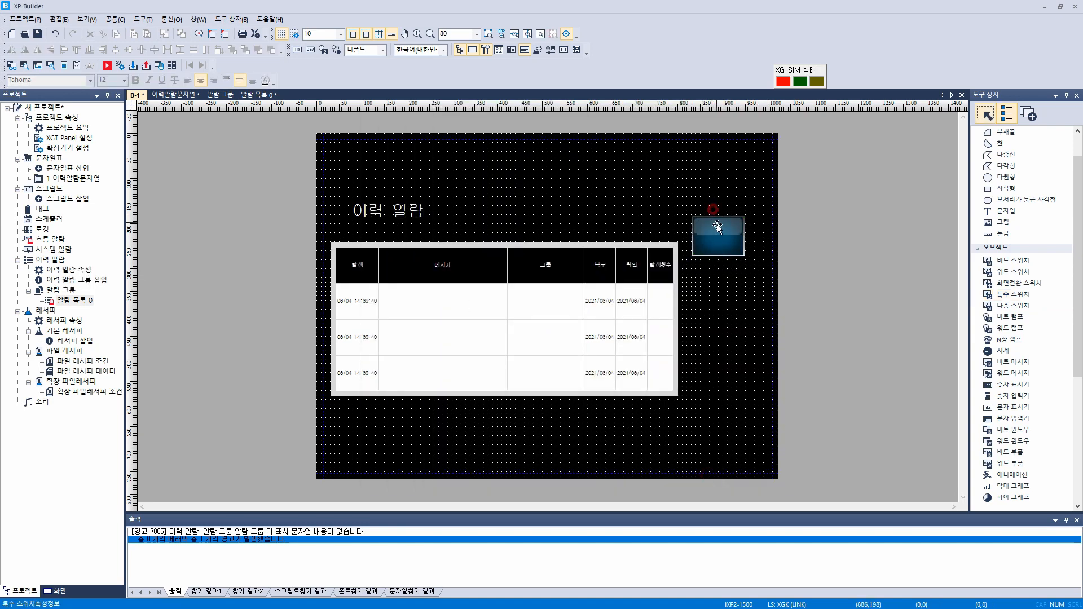
{"action": "double_click", "coordinate": [717, 225]}
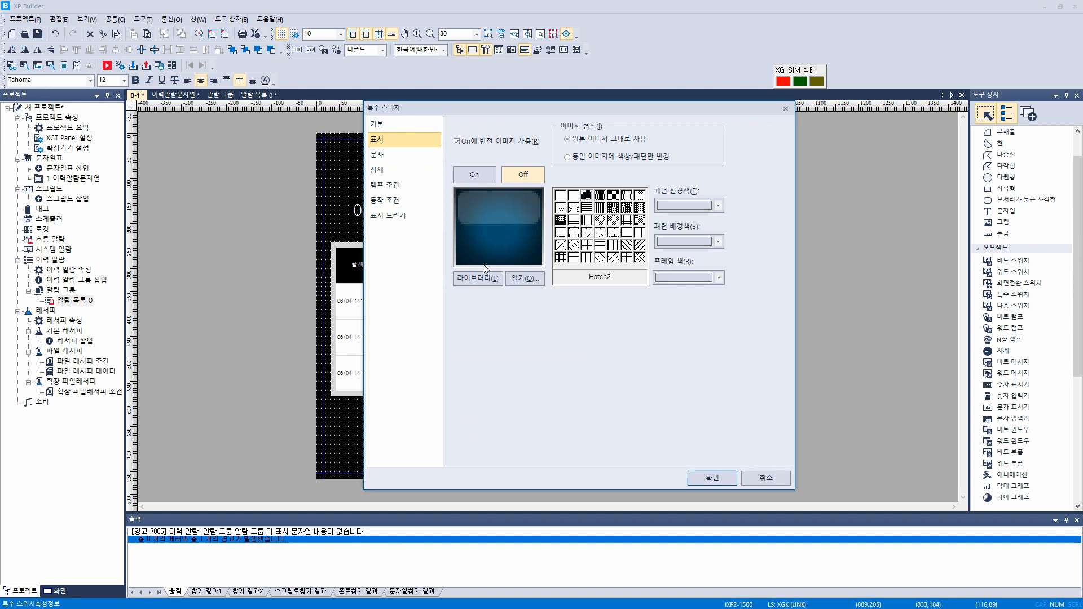
{"action": "left_click", "coordinate": [478, 278]}
{"action": "left_click", "coordinate": [505, 276]}
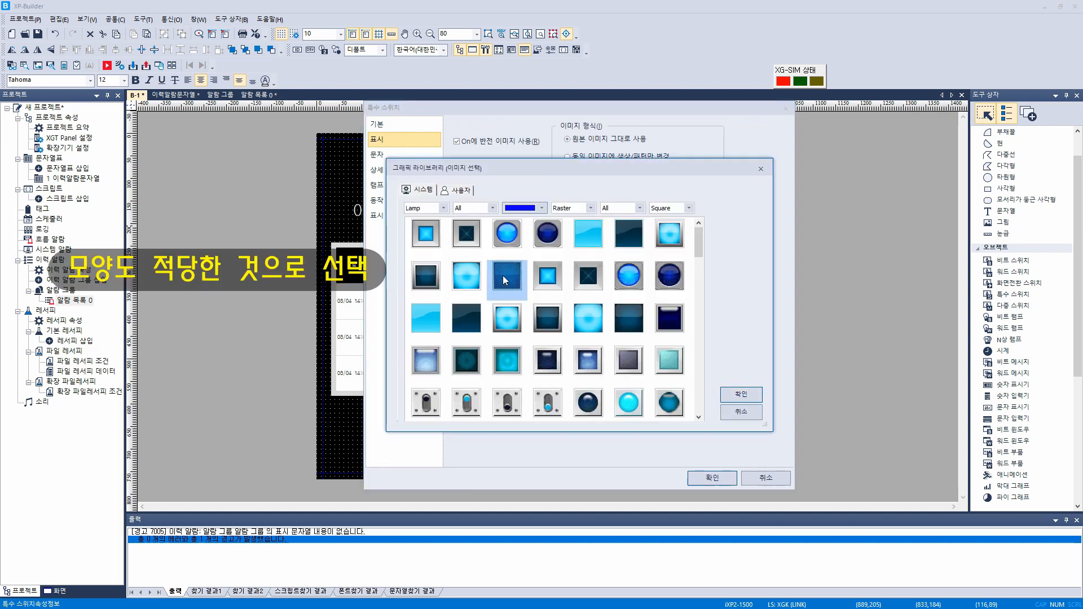
{"action": "left_click", "coordinate": [443, 207]}
{"action": "left_click", "coordinate": [424, 229]}
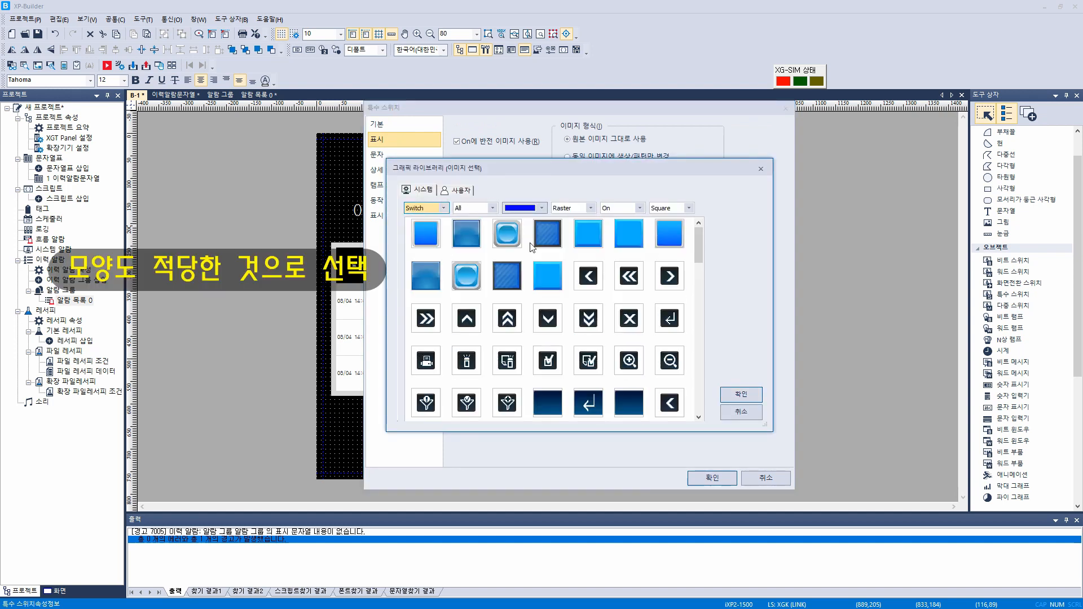
{"action": "left_click", "coordinate": [474, 321]}
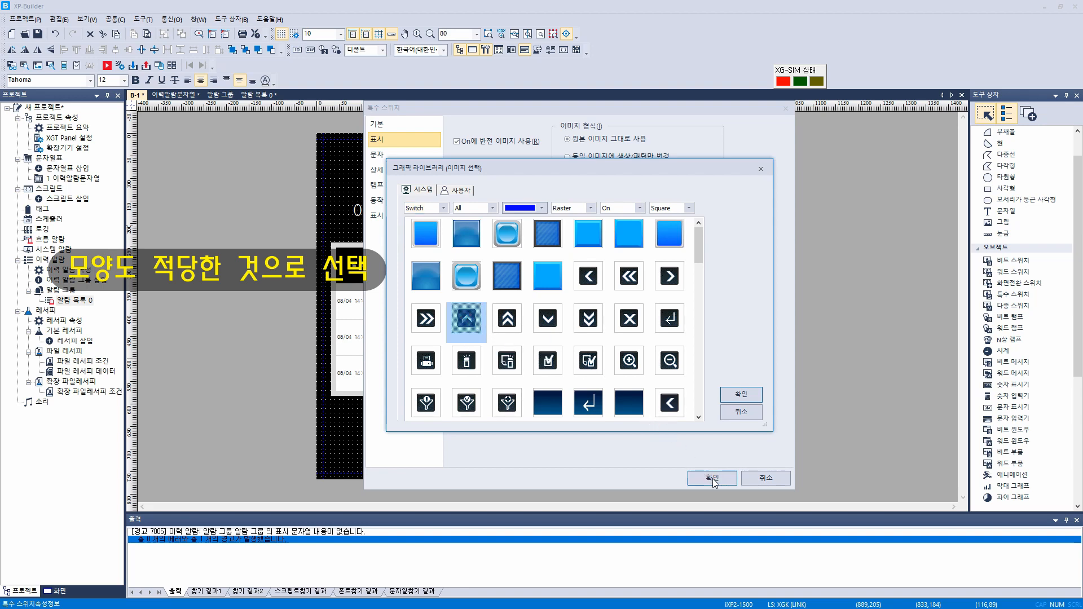
{"action": "left_click", "coordinate": [743, 394]}
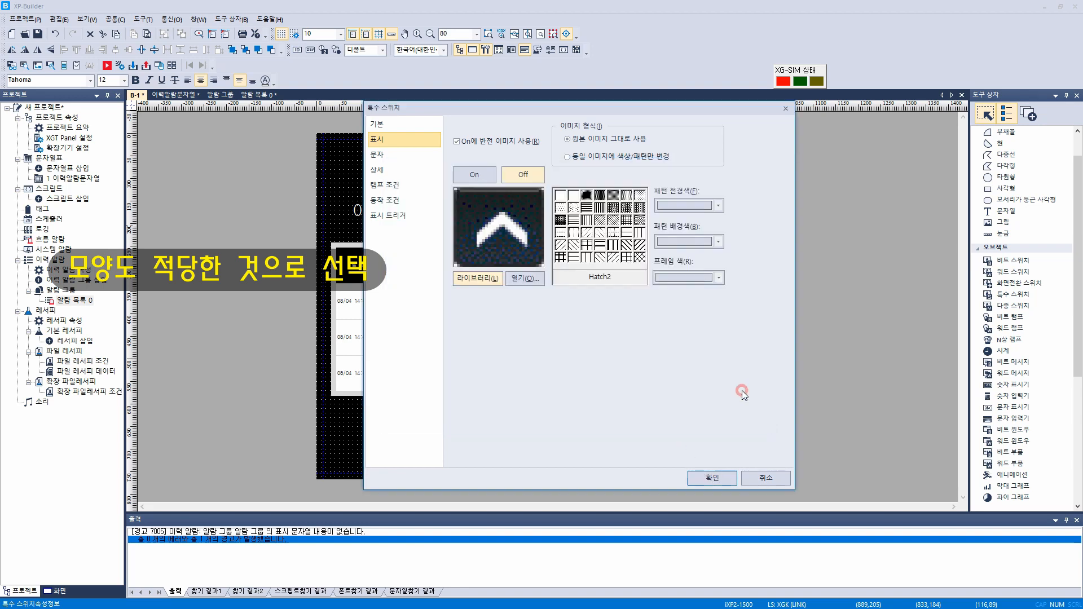
{"action": "left_click", "coordinate": [716, 479]}
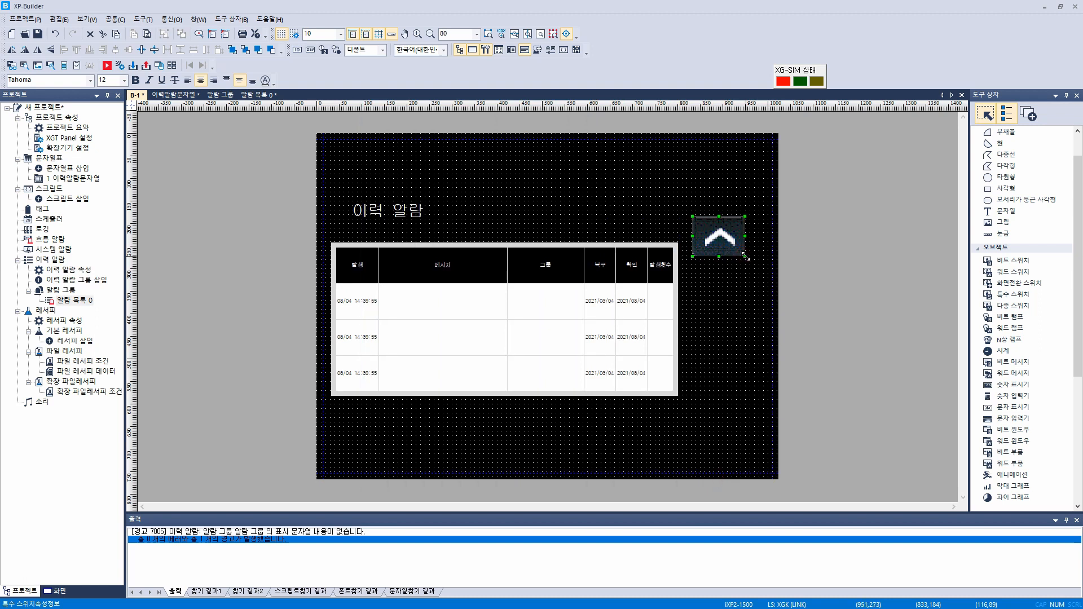
Shrink the up-arrow switch, place a copy directly below it, and set the copy's function to 한 줄 아래로
{"action": "left_click_drag", "start_coordinate": [745, 256], "coordinate": [719, 268]}
{"action": "double_click", "coordinate": [719, 267]}
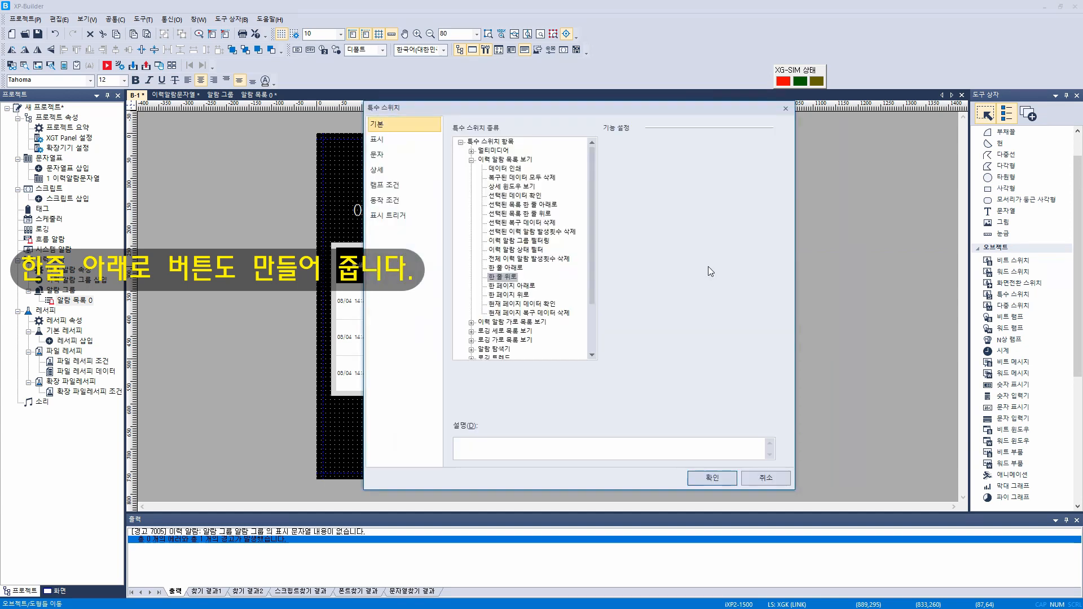
{"action": "left_click", "coordinate": [511, 268]}
{"action": "left_click", "coordinate": [711, 478]}
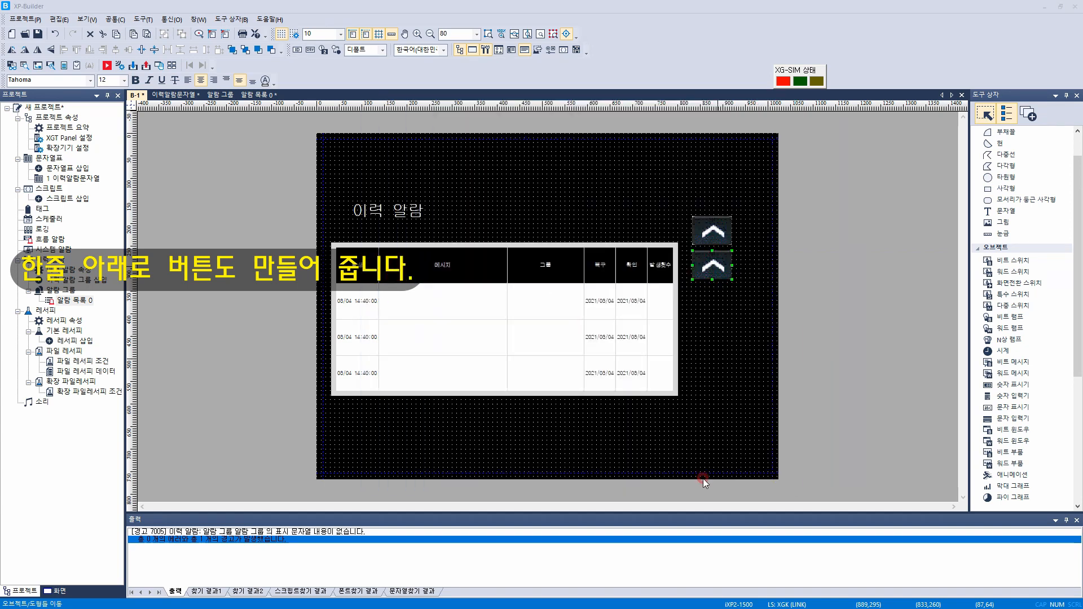
Change the lower switch's image to the dark single down-arrow from the graphic library
{"action": "double_click", "coordinate": [715, 272]}
{"action": "left_click", "coordinate": [394, 140]}
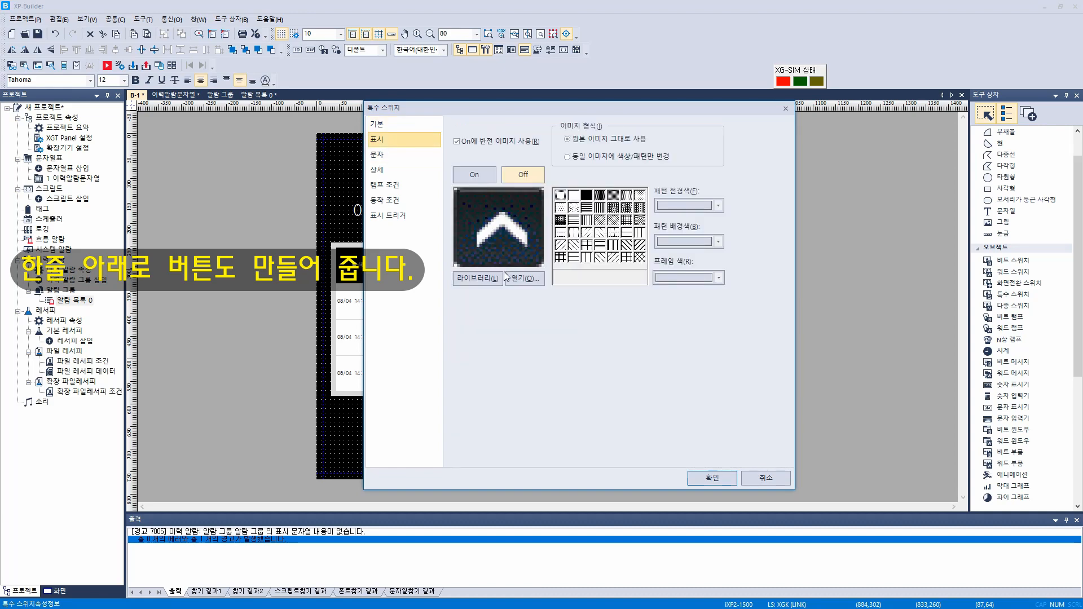
{"action": "left_click", "coordinate": [523, 279]}
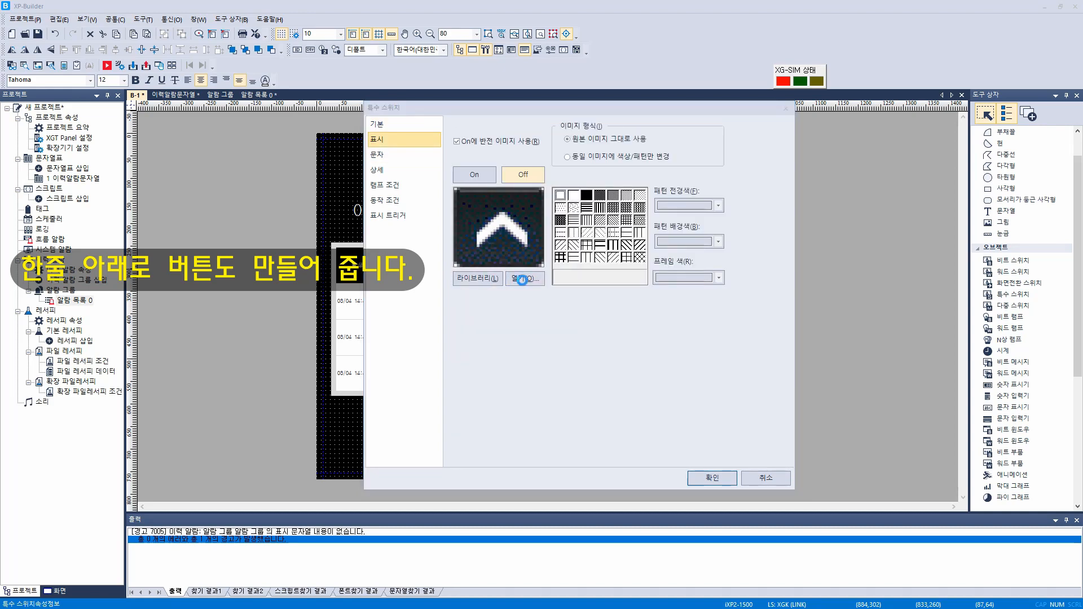
{"action": "key", "text": "Escape"}
{"action": "left_click", "coordinate": [497, 278]}
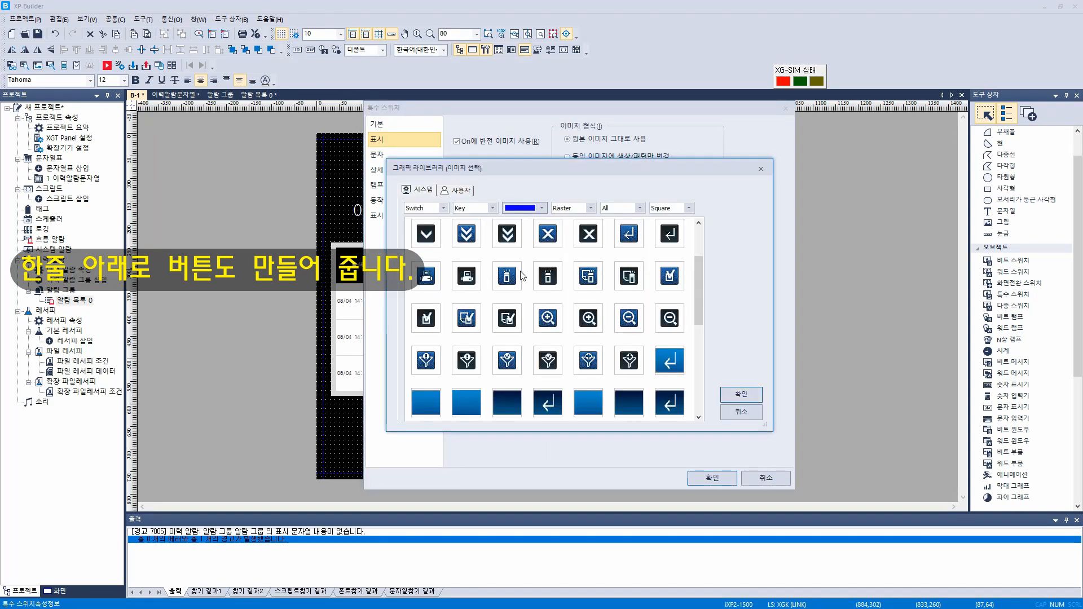
{"action": "scroll", "coordinate": [683, 354], "scroll_direction": "up", "scroll_amount": 2}
{"action": "left_click", "coordinate": [562, 278]}
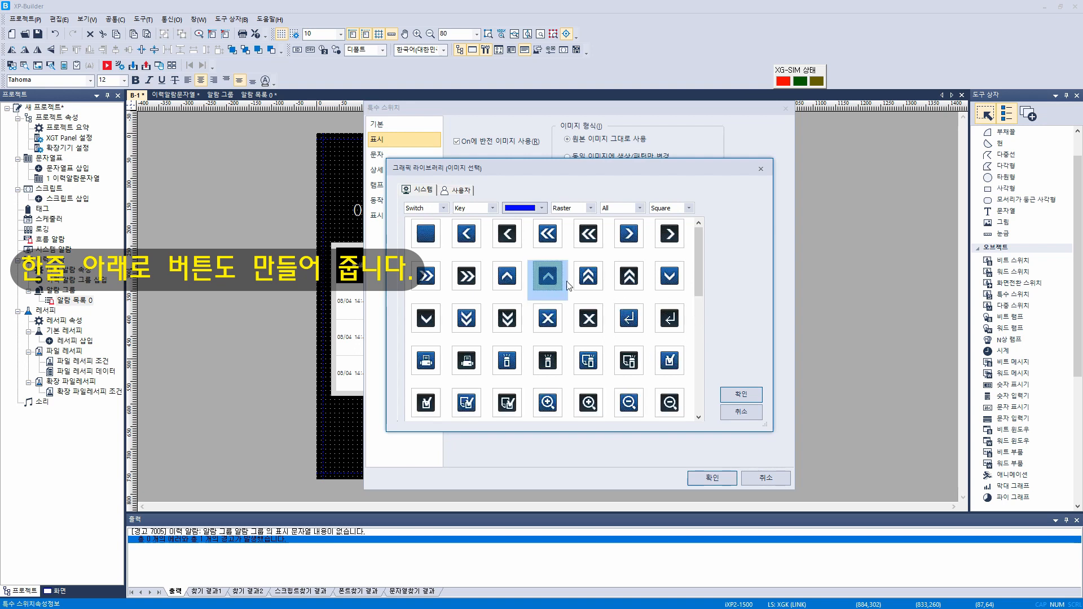
{"action": "left_click", "coordinate": [671, 279]}
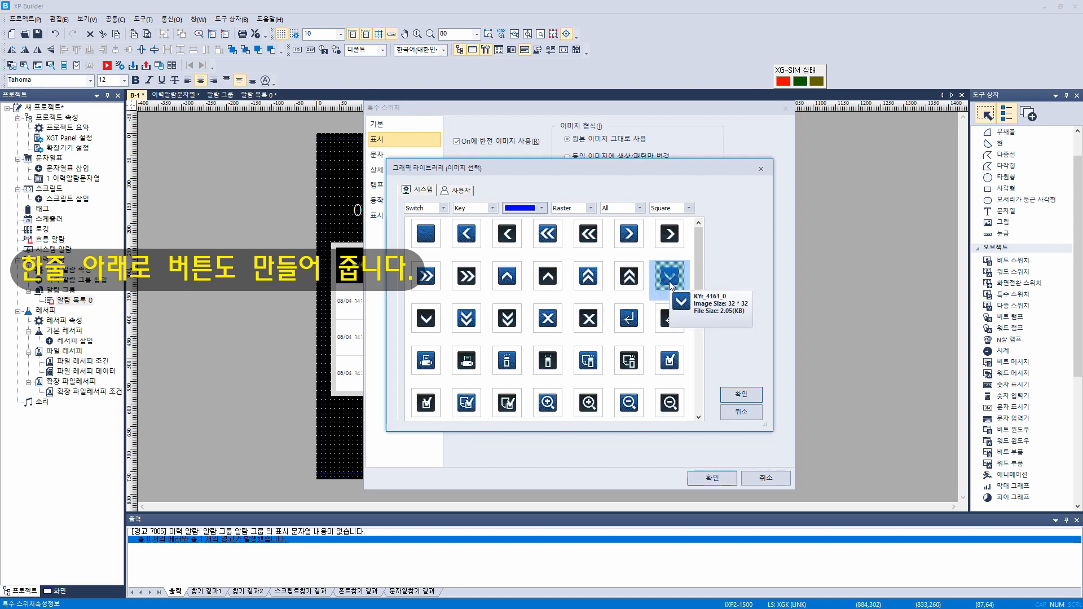
{"action": "left_click", "coordinate": [422, 324]}
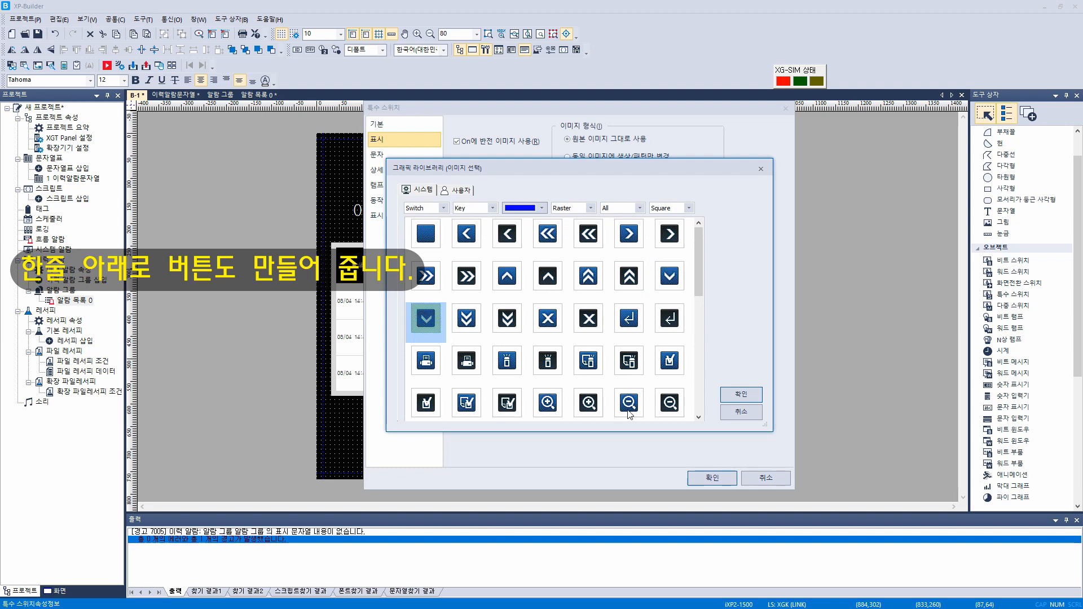
{"action": "left_click", "coordinate": [741, 394]}
{"action": "left_click", "coordinate": [712, 477]}
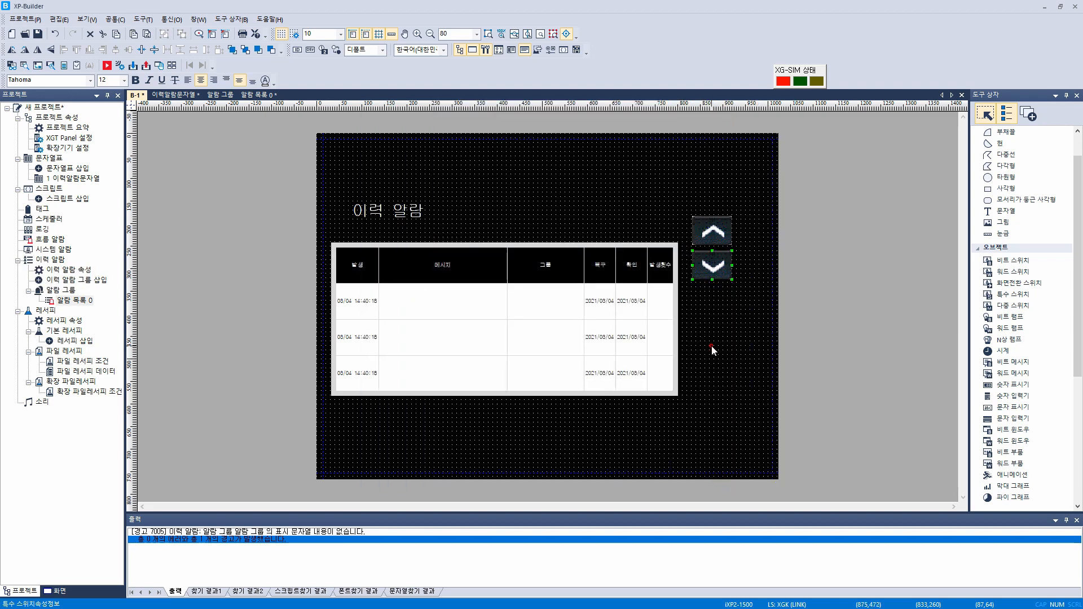
Add a third copy of the switch below the other two and set its function to 선택된 복구 데이터 삭제
{"action": "key", "text": "ctrl+v"}
{"action": "left_click_drag", "start_coordinate": [713, 275], "coordinate": [712, 303]}
{"action": "double_click", "coordinate": [712, 303]}
{"action": "left_click", "coordinate": [525, 225]}
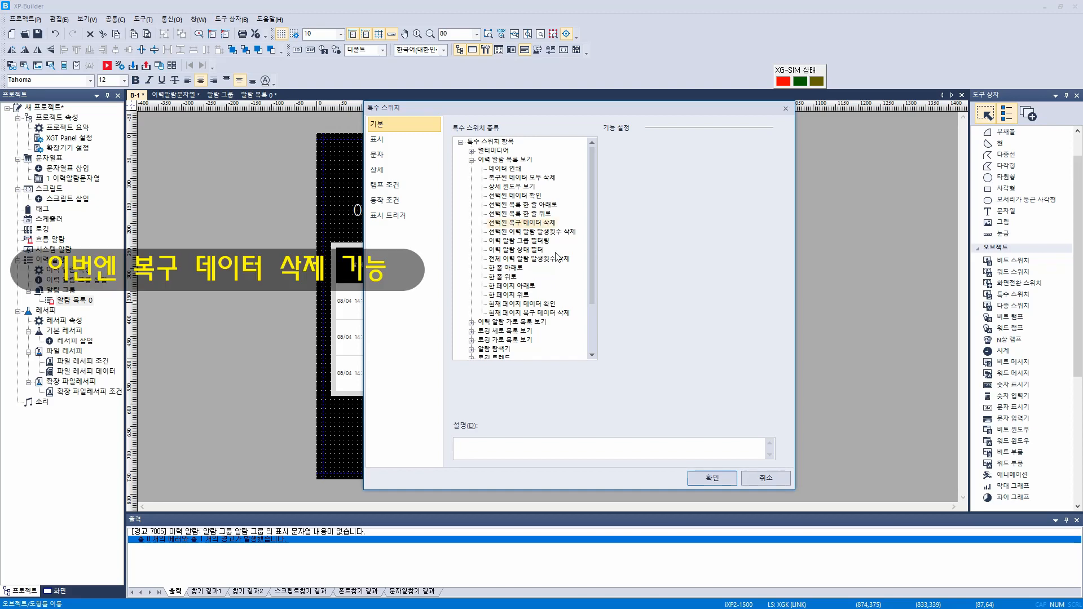
{"action": "left_click", "coordinate": [722, 479]}
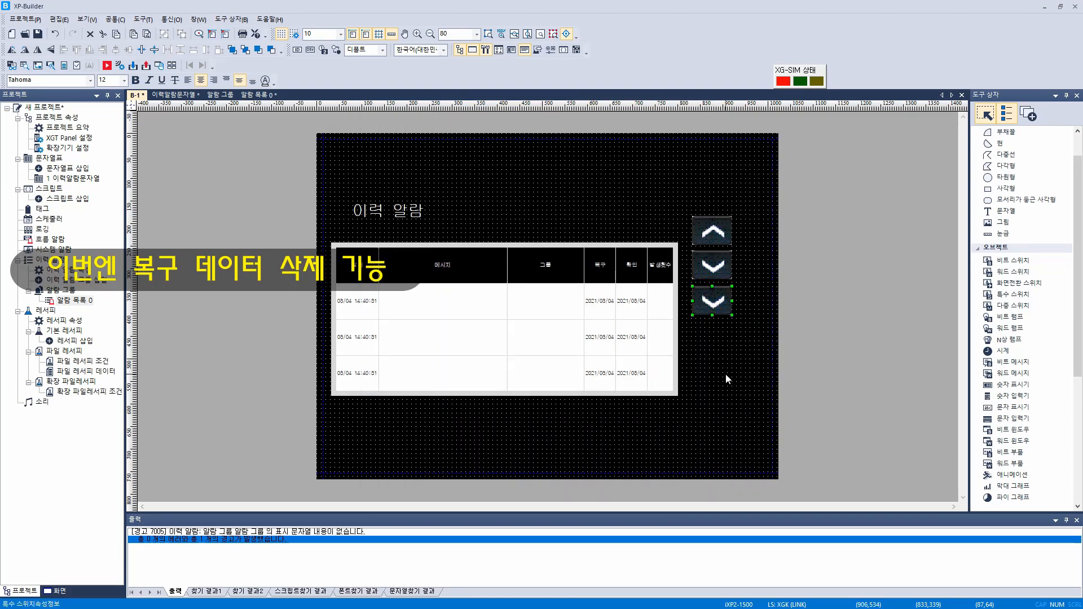
Change the third switch's image to the dark X from the graphic library
{"action": "double_click", "coordinate": [715, 300]}
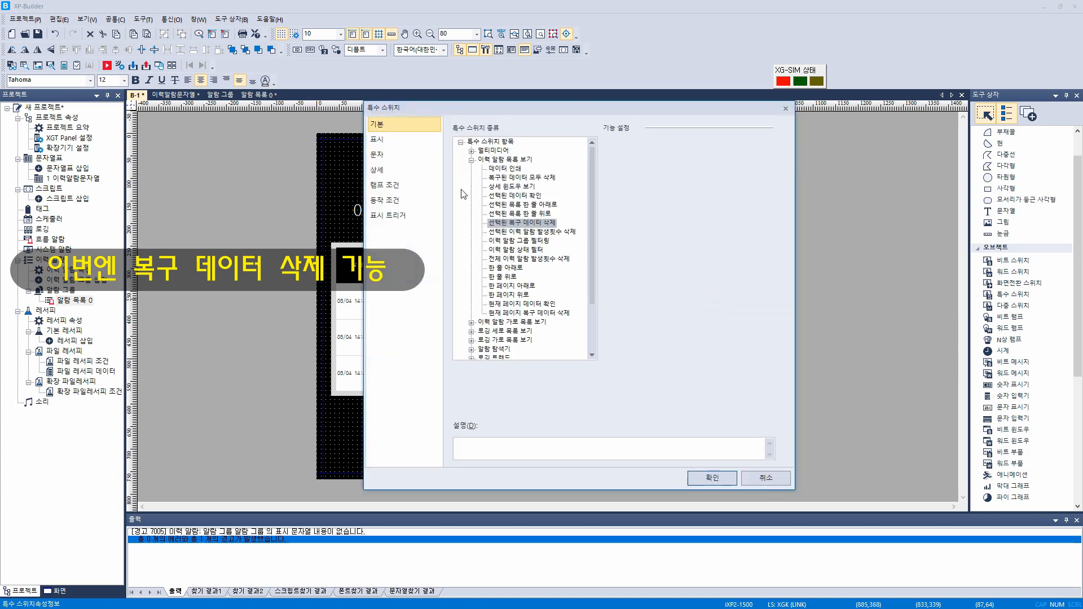
{"action": "left_click", "coordinate": [387, 138]}
{"action": "left_click", "coordinate": [489, 281]}
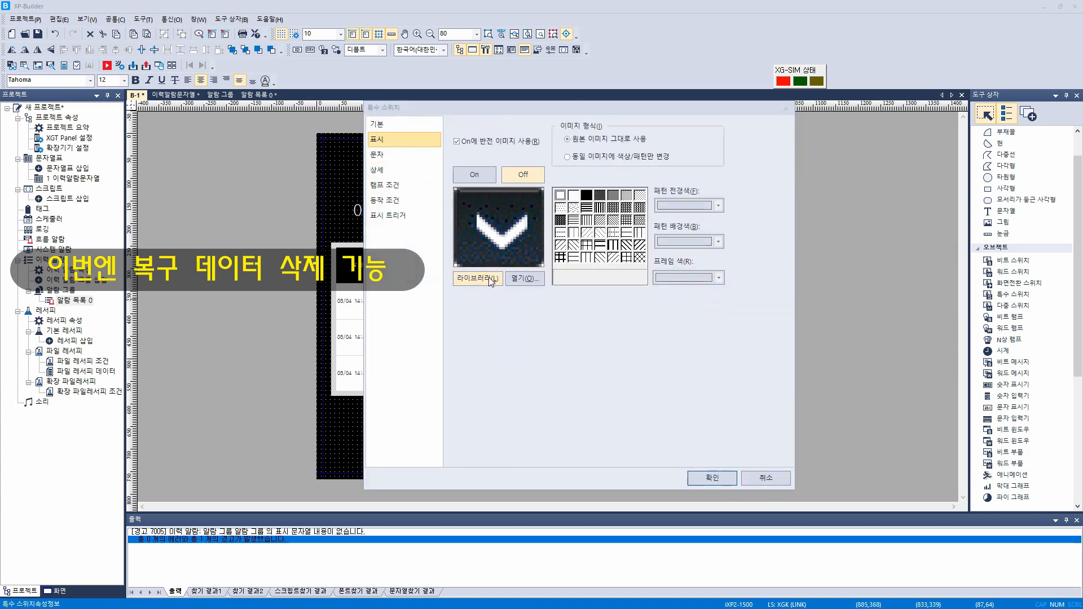
{"action": "scroll", "coordinate": [490, 282], "scroll_direction": "up", "scroll_amount": 2}
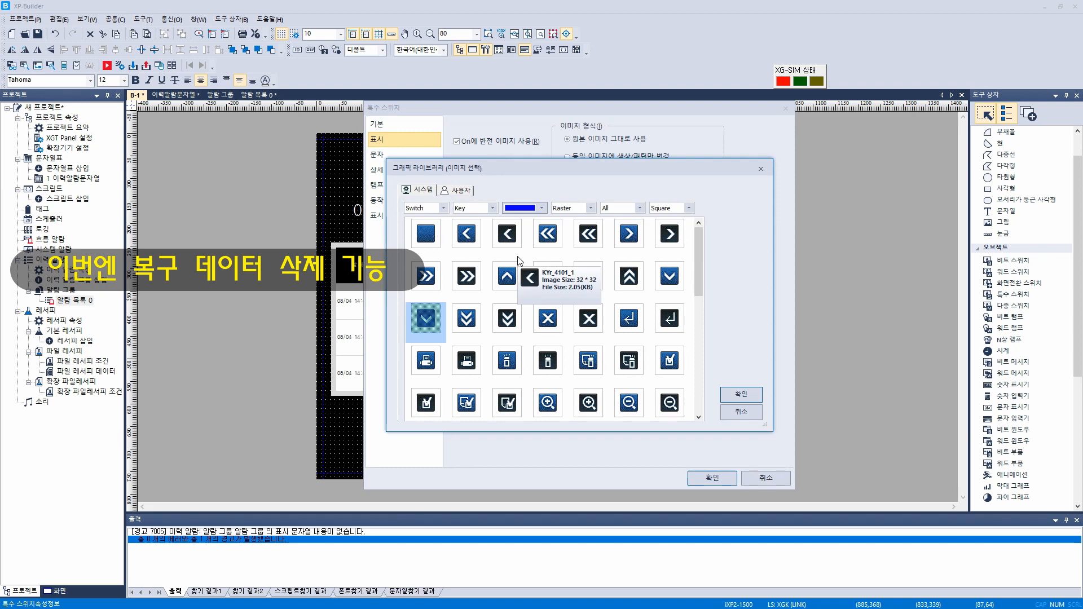
{"action": "left_click", "coordinate": [586, 333]}
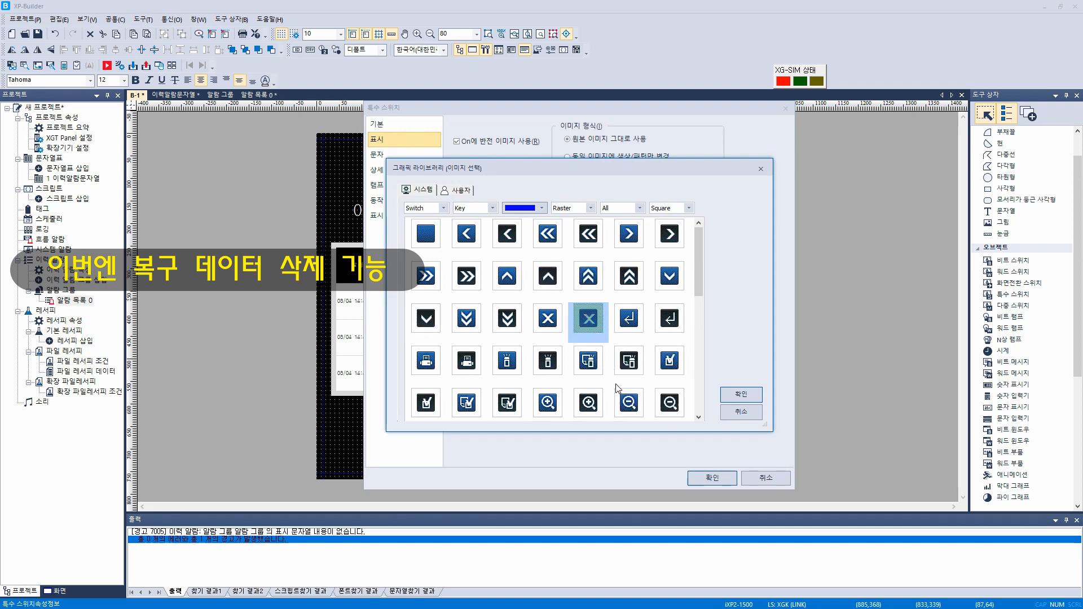
{"action": "left_click", "coordinate": [741, 393]}
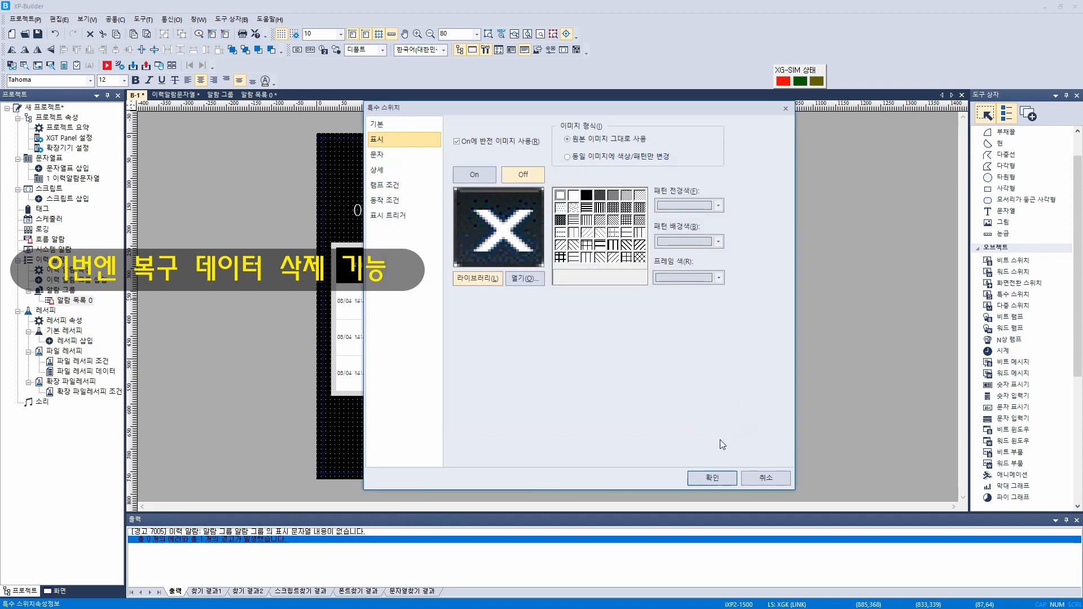
{"action": "left_click", "coordinate": [712, 478]}
Move the three special switches down together so they sit beside the alarm table's message rows
{"action": "left_click_drag", "start_coordinate": [762, 214], "coordinate": [693, 355]}
{"action": "left_click_drag", "start_coordinate": [709, 246], "coordinate": [709, 319]}
{"action": "left_click", "coordinate": [755, 307]}
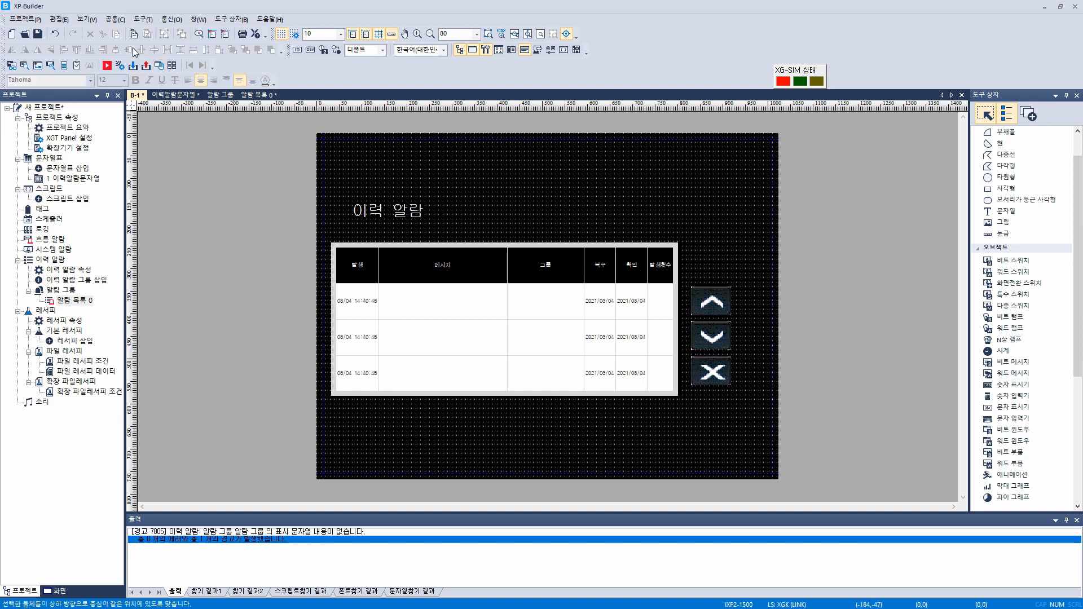
Start the HMI simulation, switch to XG5000 and turn off the 알람1발생 contact
{"action": "left_click", "coordinate": [107, 66]}
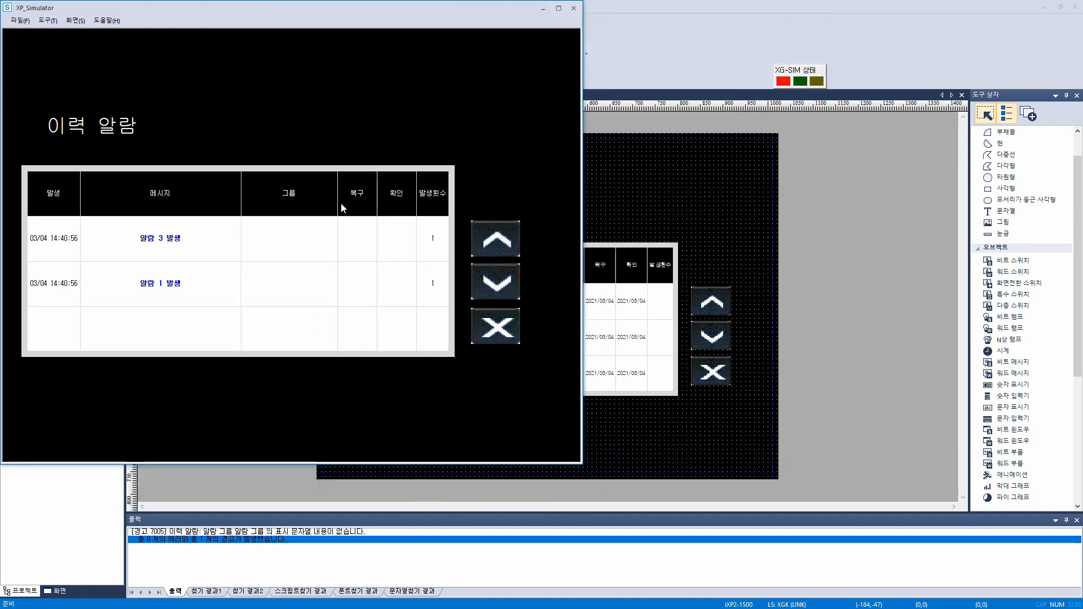
{"action": "key", "text": "alt+Tab"}
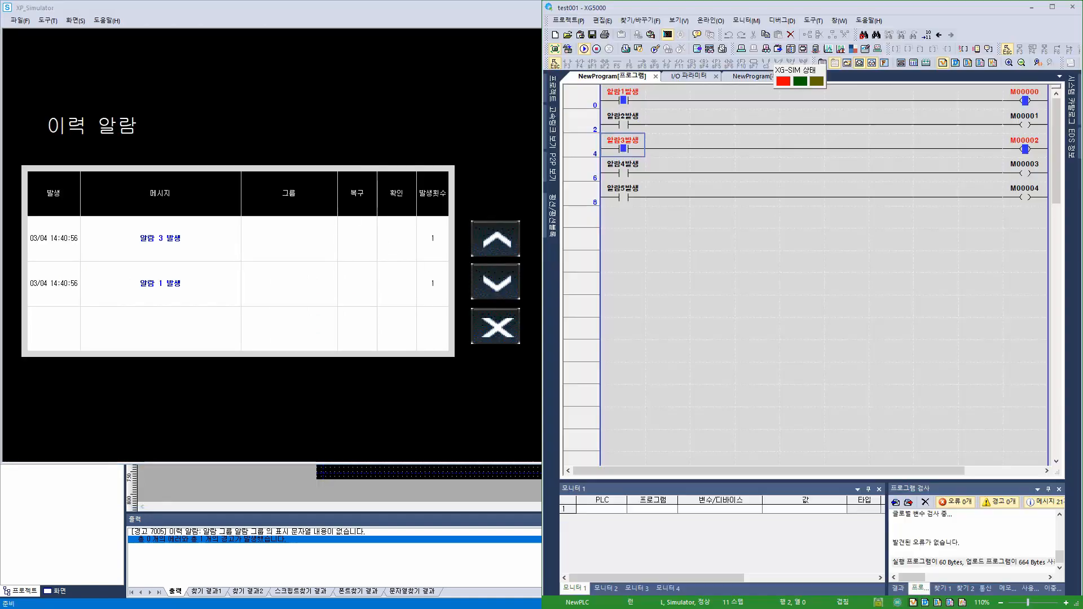
{"action": "double_click", "coordinate": [628, 104]}
{"action": "left_click", "coordinate": [734, 207]}
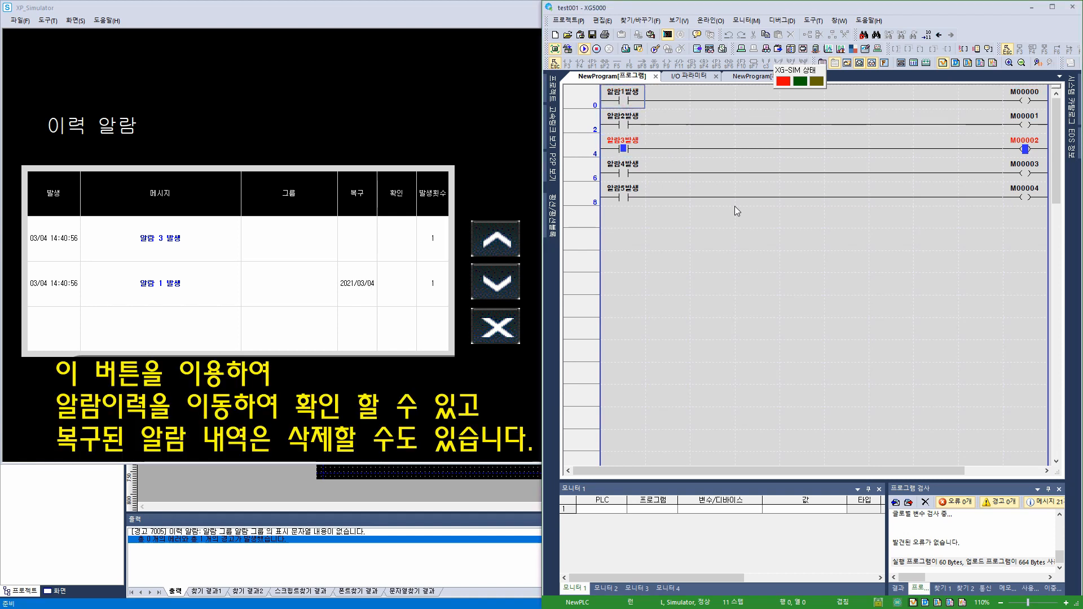
Turn the 알람1발생 and 알람2발생 contacts on and off one after the other, and select the 알람4발생 contact
{"action": "key", "text": "shift+Return"}
{"action": "key", "text": "shift+Return"}
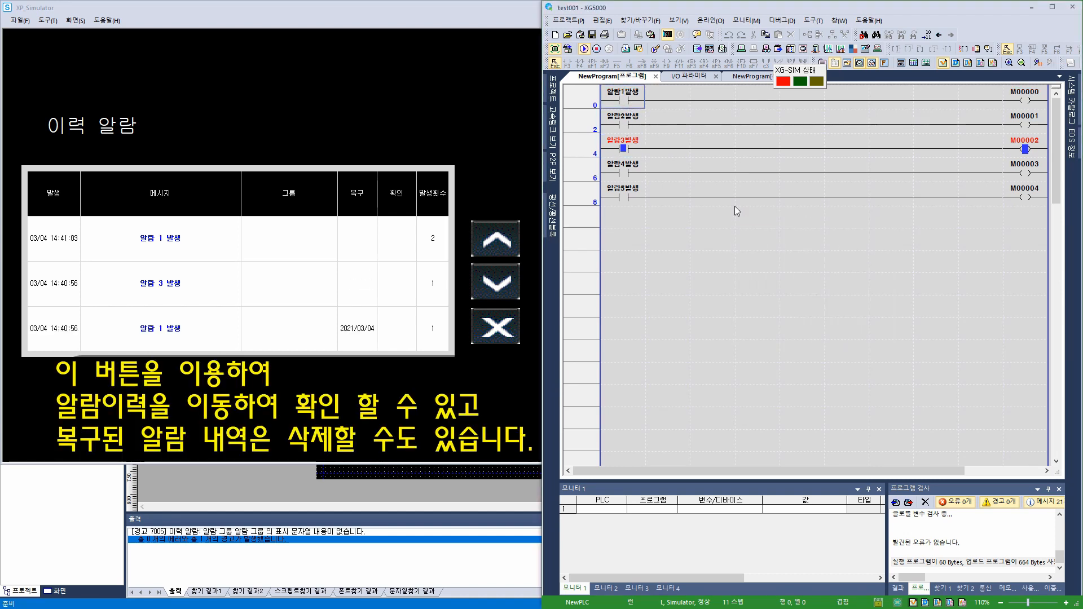
{"action": "key", "text": "Down"}
{"action": "key", "text": "shift+Return"}
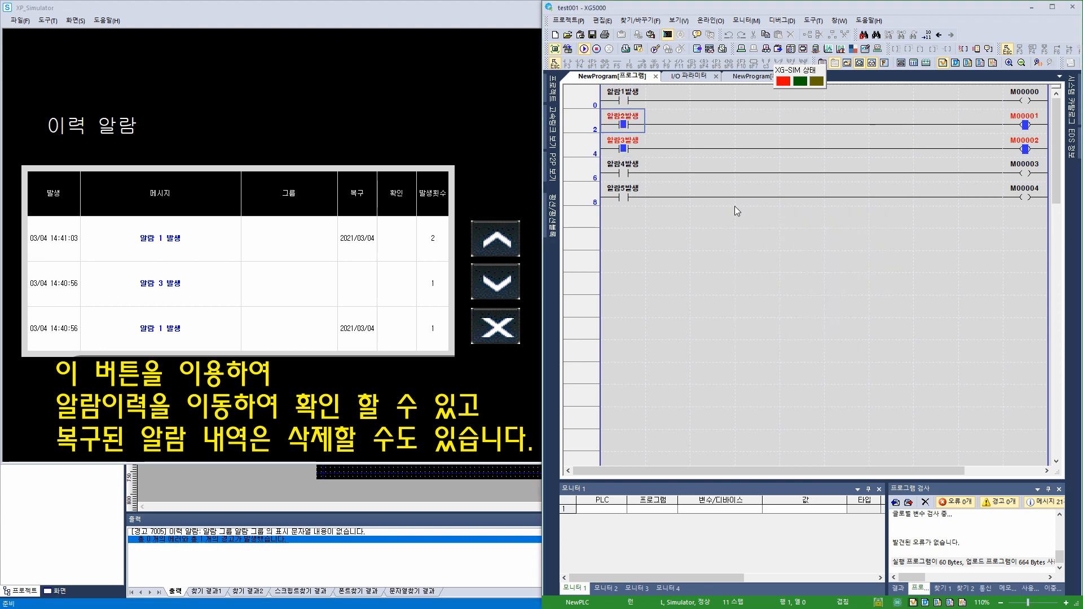
{"action": "key", "text": "shift+Return"}
{"action": "key", "text": "Down"}
{"action": "key", "text": "Down"}
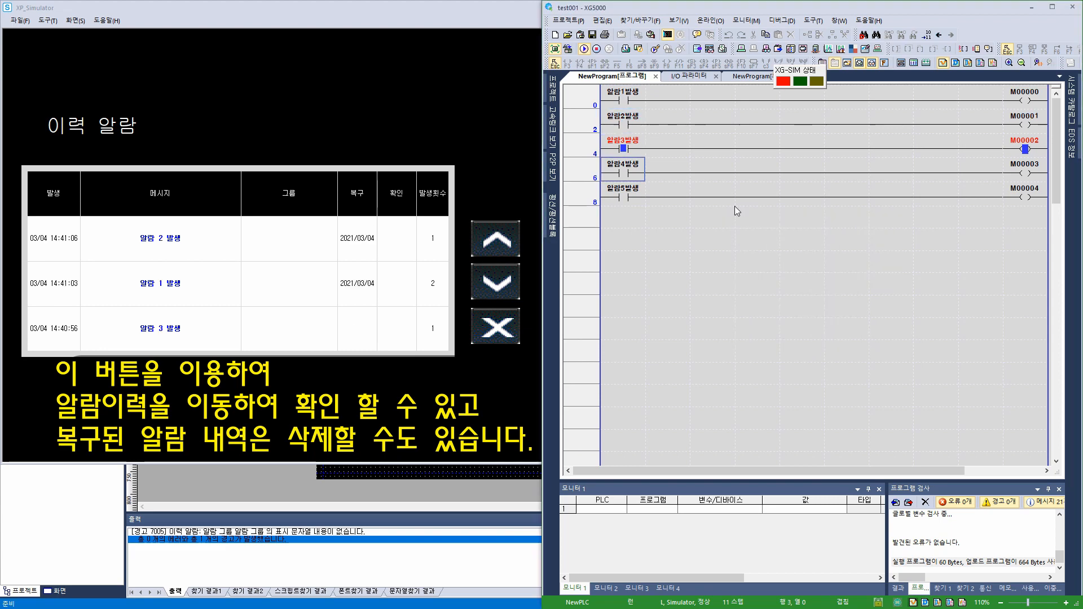
Turn on the 알람2발생 contact, switch to the simulator and delete the recovered 14:41:12 알람 2 and 14:41:08 알람 4 entries from the alarm table
{"action": "key", "text": "shift+Return"}
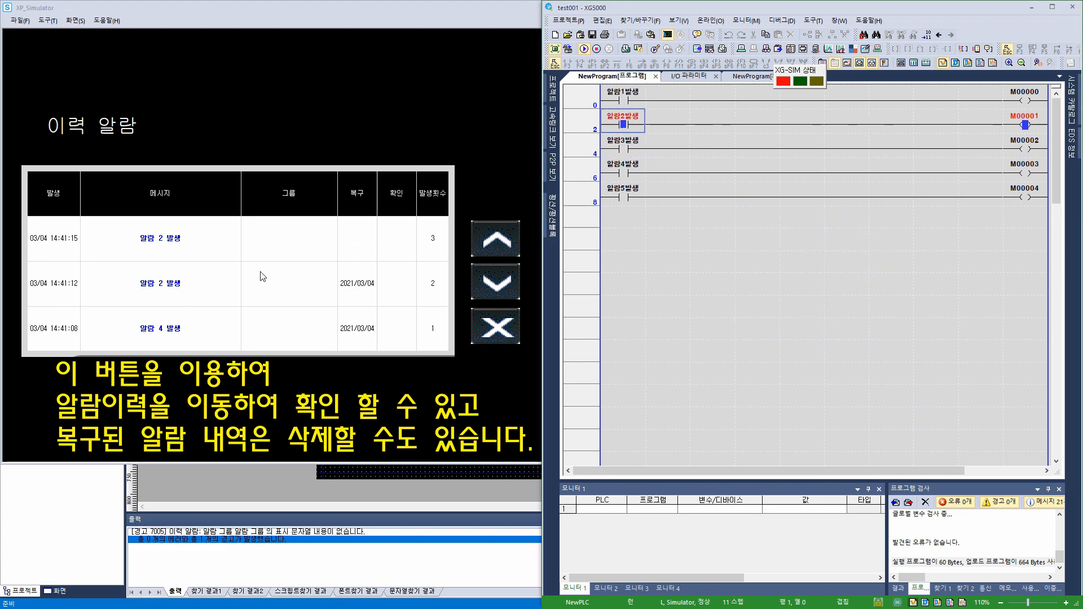
{"action": "left_click", "coordinate": [261, 274]}
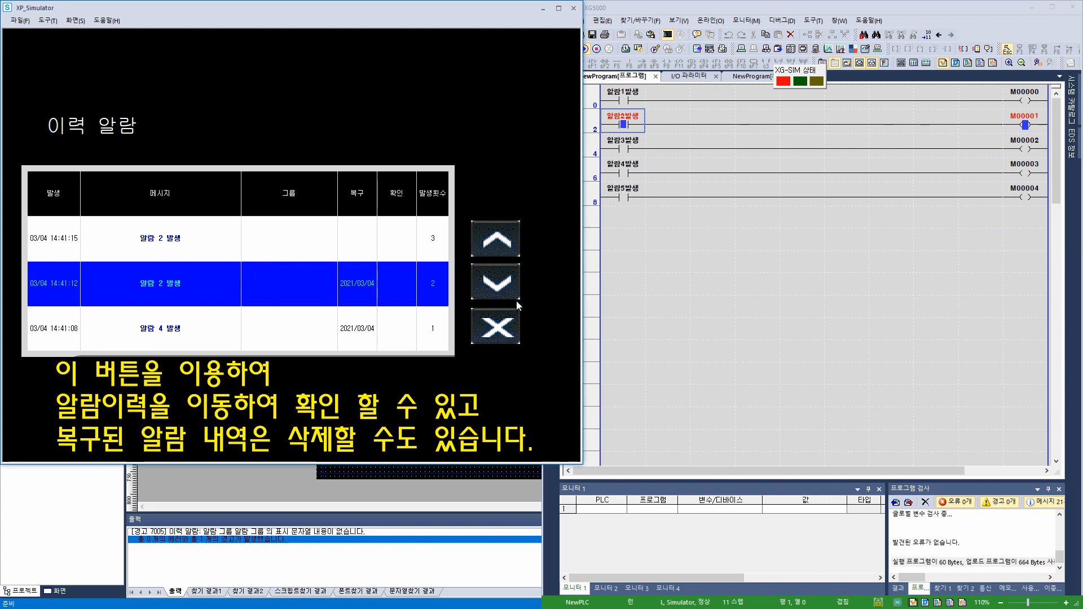
{"action": "left_click", "coordinate": [496, 330]}
{"action": "left_click", "coordinate": [319, 290]}
{"action": "left_click", "coordinate": [496, 330]}
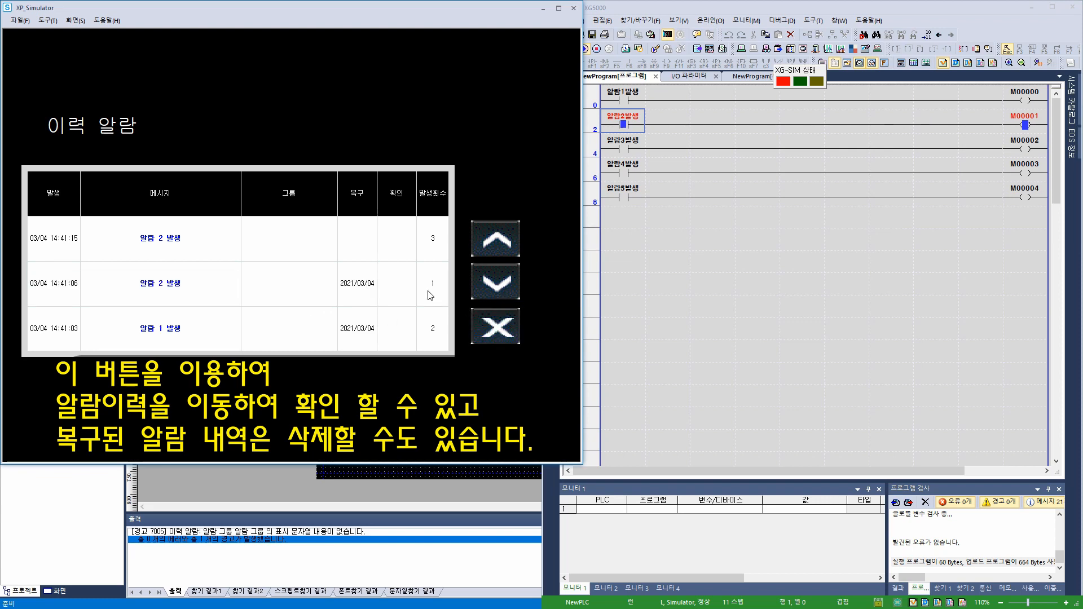
Try to delete the unrecovered 14:41:15 알람 2 entry, and delete the recovered 14:41:06 알람 2 and 14:41:03 알람 1 entries
{"action": "left_click", "coordinate": [345, 243]}
{"action": "left_click", "coordinate": [483, 330]}
{"action": "left_click", "coordinate": [312, 232]}
{"action": "left_click", "coordinate": [422, 302]}
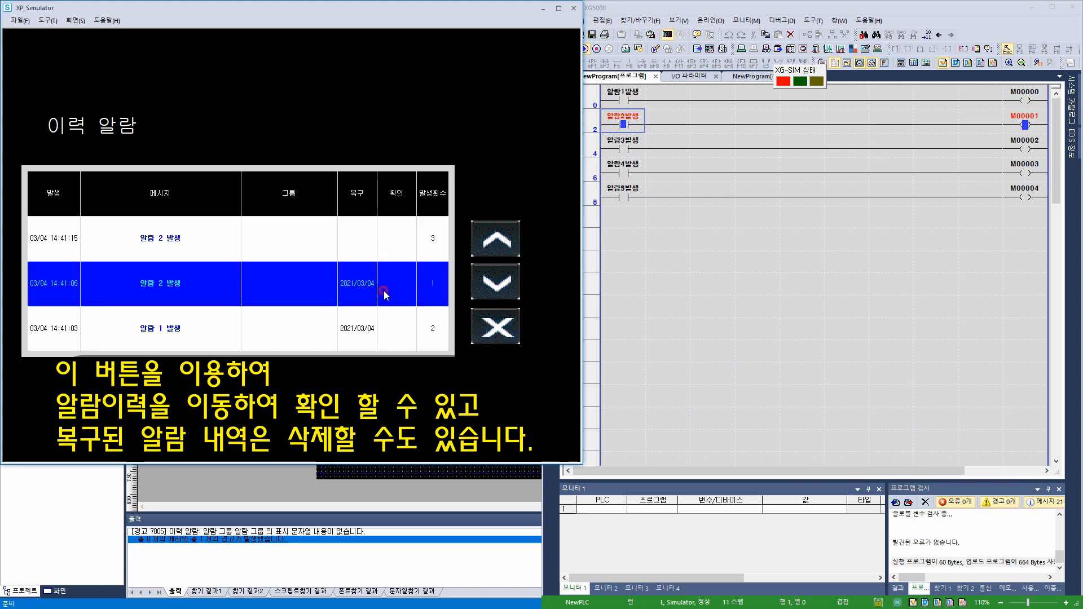
{"action": "left_click", "coordinate": [498, 338]}
{"action": "left_click", "coordinate": [411, 282]}
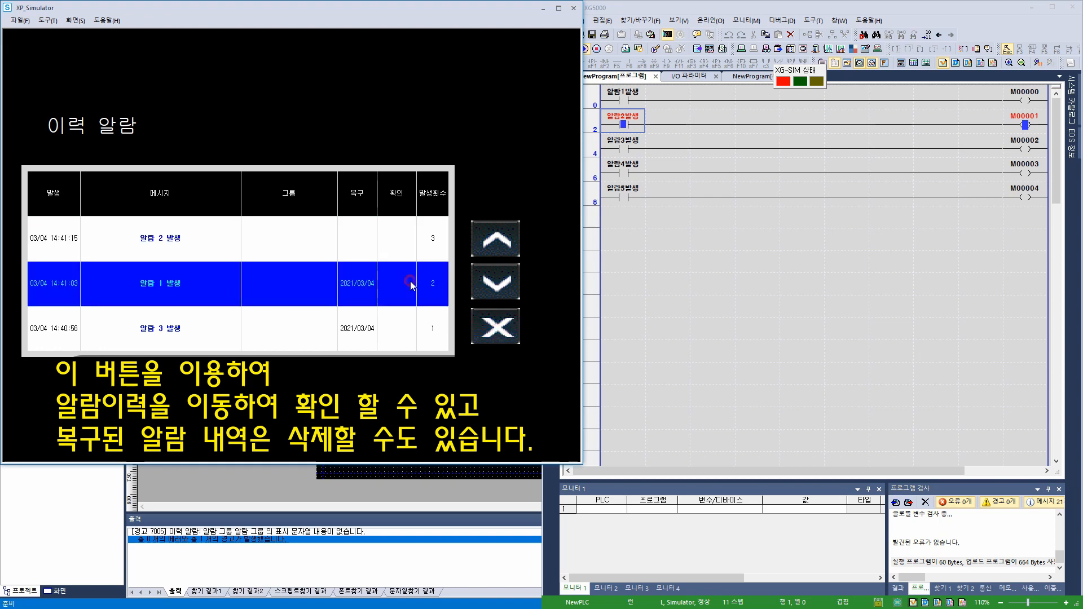
{"action": "left_click", "coordinate": [500, 333]}
Test the special switches by moving down and up through the alarm history, and close the HMI simulator
{"action": "left_click", "coordinate": [496, 281]}
{"action": "left_click", "coordinate": [496, 238]}
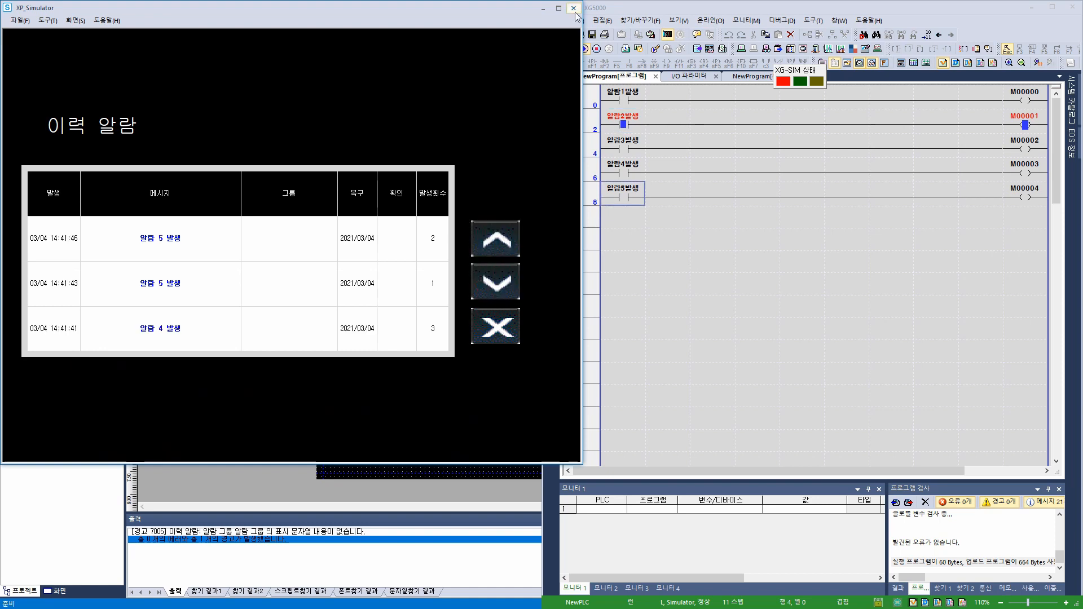
{"action": "left_click", "coordinate": [573, 7]}
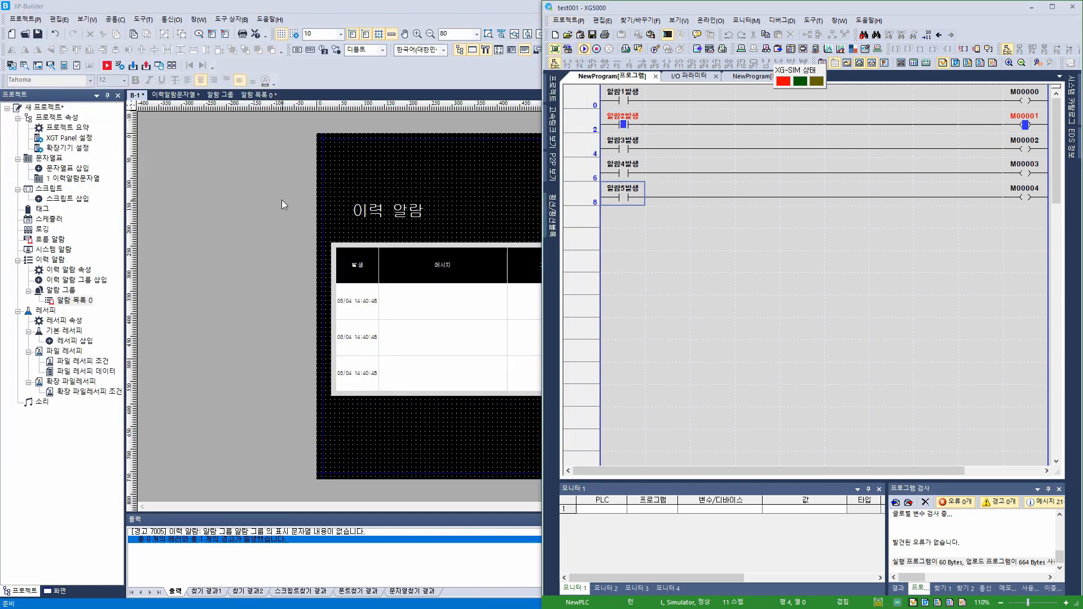
Switch to XP-Builder, examine the backup data location choices in the history alarm properties, and open 알람 목록 0
{"action": "left_click", "coordinate": [278, 210]}
{"action": "double_click", "coordinate": [83, 270]}
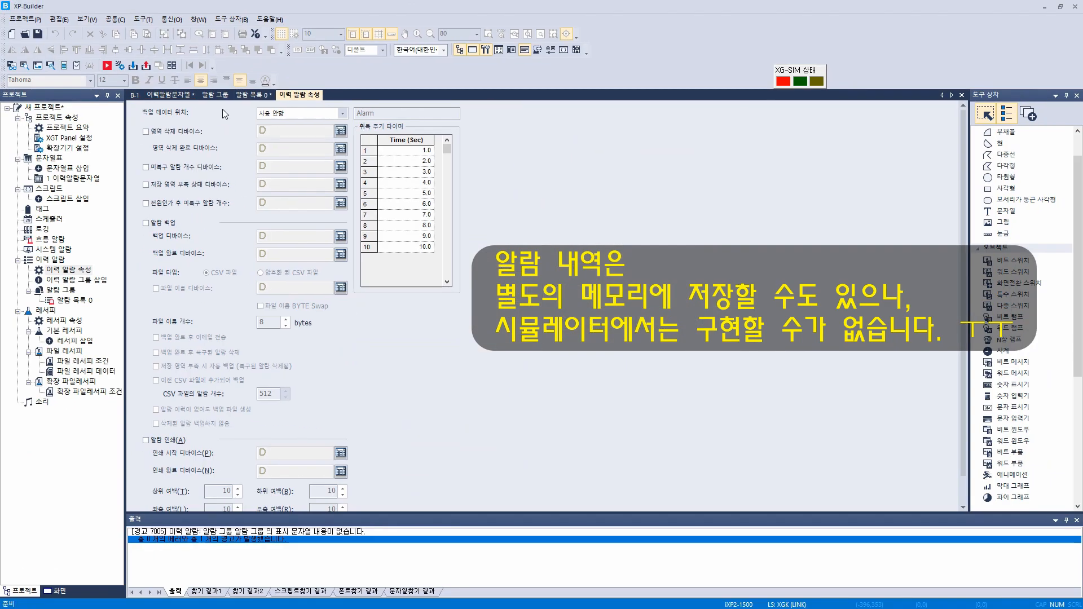
{"action": "left_click", "coordinate": [343, 115]}
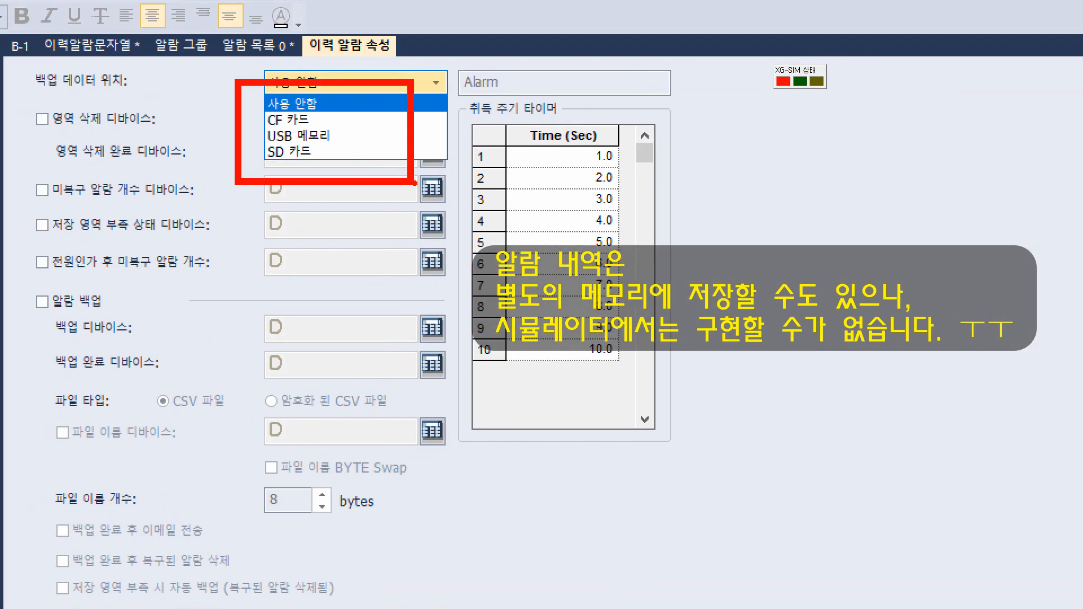
{"action": "key", "text": "Escape"}
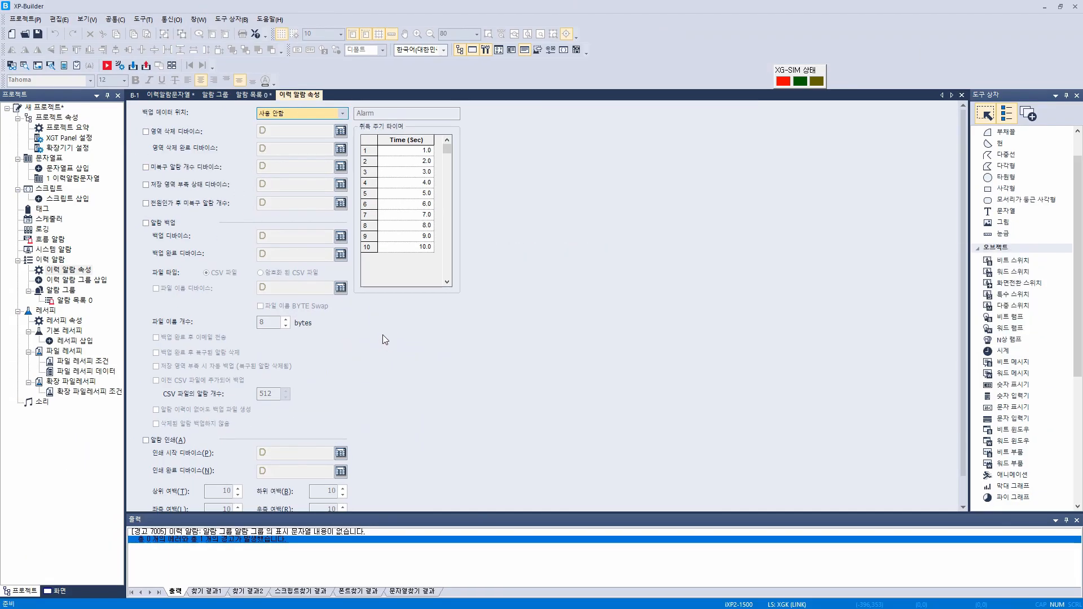
{"action": "double_click", "coordinate": [78, 300]}
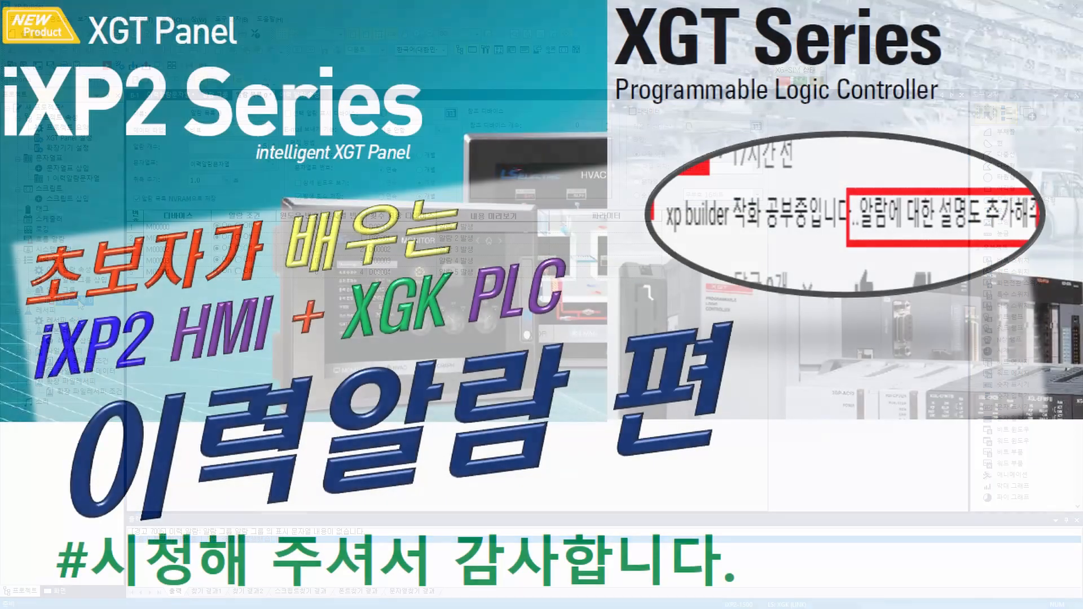